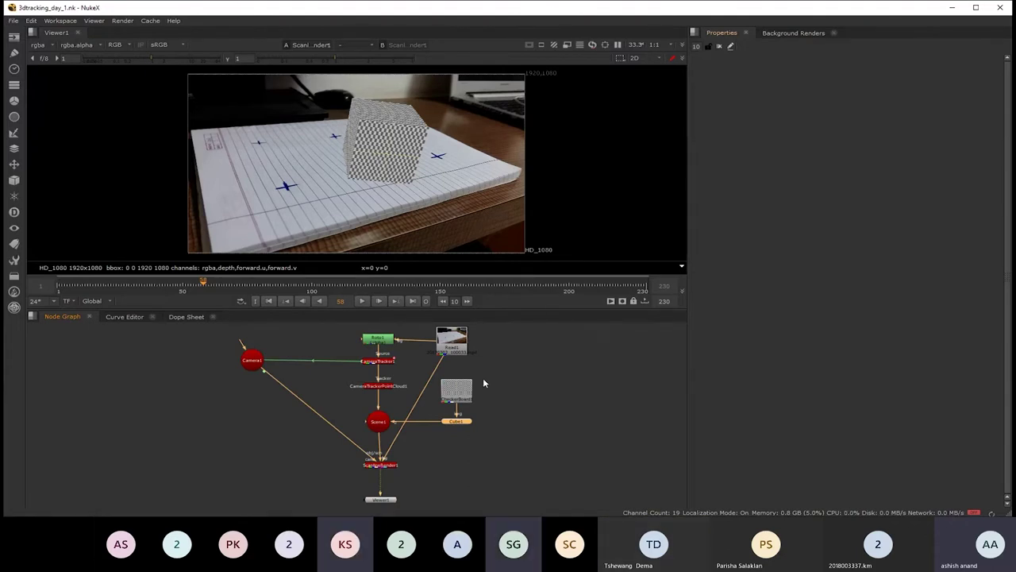
# - Box-select the CheckerBoard and Cube1 nodes and drag them right, clear of the tracking tree
pyautogui.moveTo(480, 421); pyautogui.dragTo(383, 434)
pyautogui.scroll(3, 399, 422)
pyautogui.moveTo(402, 363); pyautogui.dragTo(299, 489)
pyautogui.moveTo(387, 379); pyautogui.dragTo(292, 494)
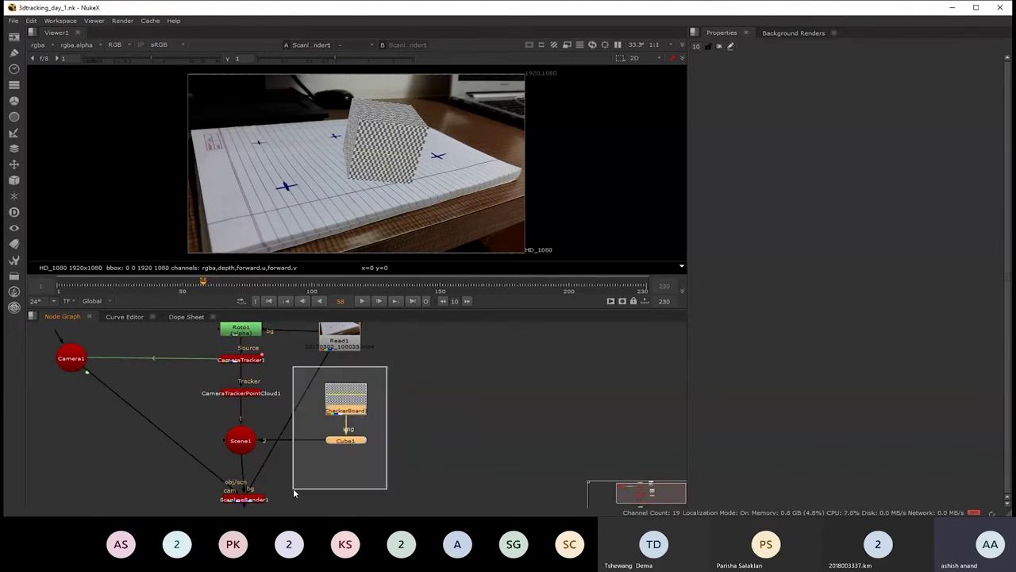
pyautogui.moveTo(353, 445); pyautogui.dragTo(484, 445)
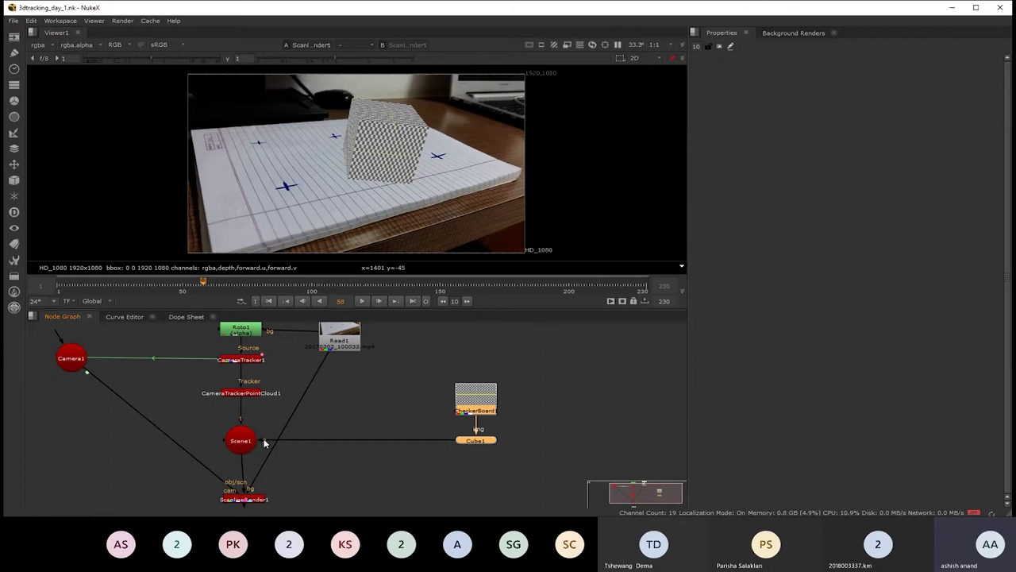
# - Disconnect Cube1 from Scene1 and delete the CheckerBoard and Cube1 nodes
pyautogui.moveTo(266, 442); pyautogui.dragTo(433, 433)
pyautogui.moveTo(411, 347); pyautogui.dragTo(565, 468)
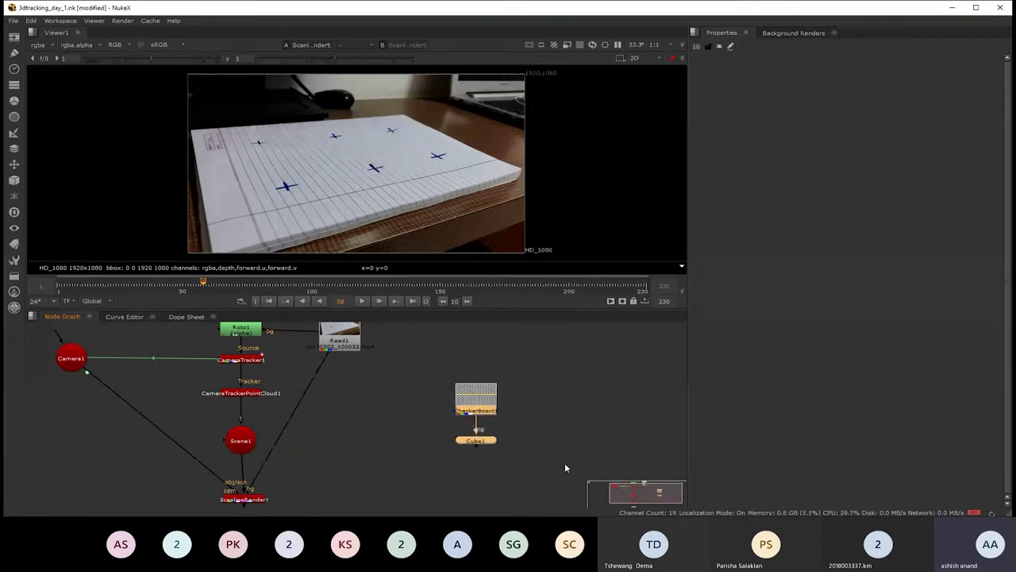
pyautogui.press('Delete')
pyautogui.press('f')
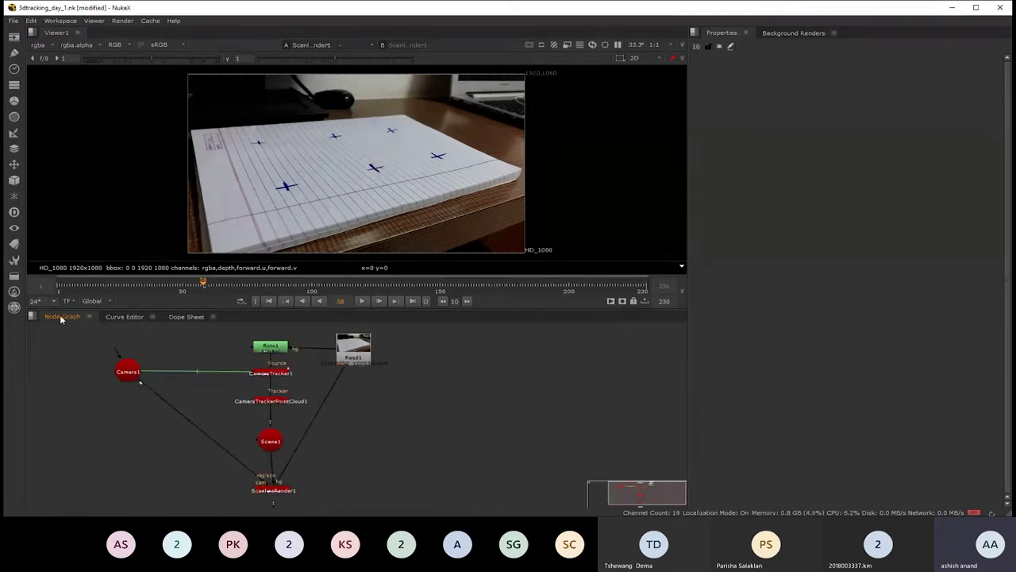
# - Dock the Node Graph in the right pane, resize the panes, and move Viewer1 below ScanlineRender1
pyautogui.moveTo(61, 316); pyautogui.dragTo(697, 305)
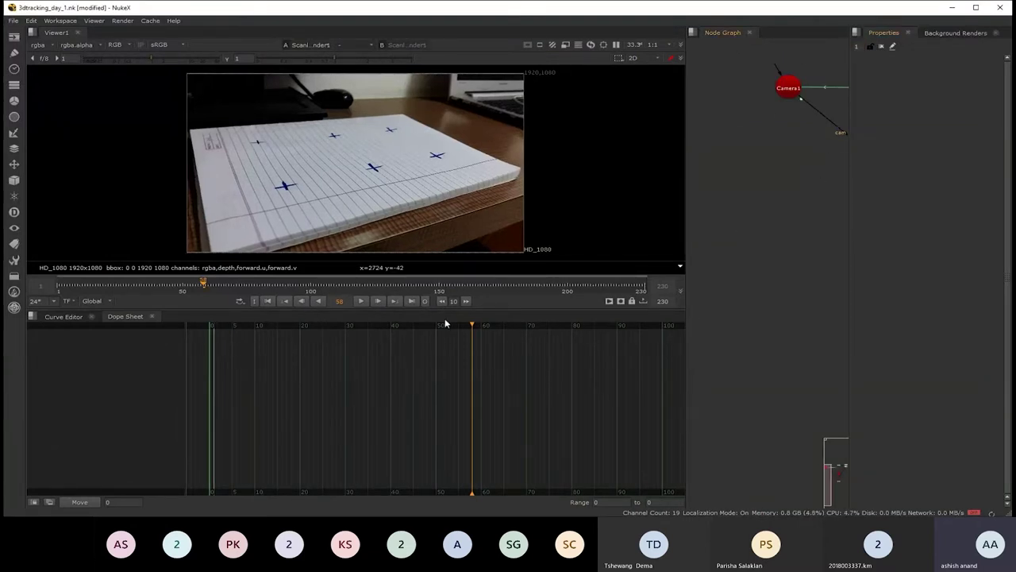
pyautogui.moveTo(445, 311); pyautogui.dragTo(405, 483)
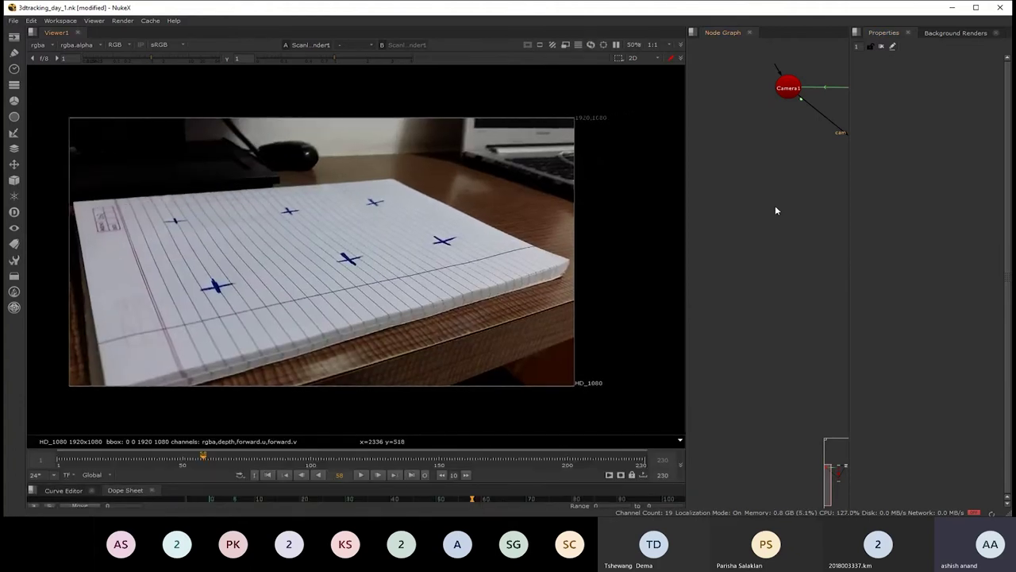
pyautogui.press('f')
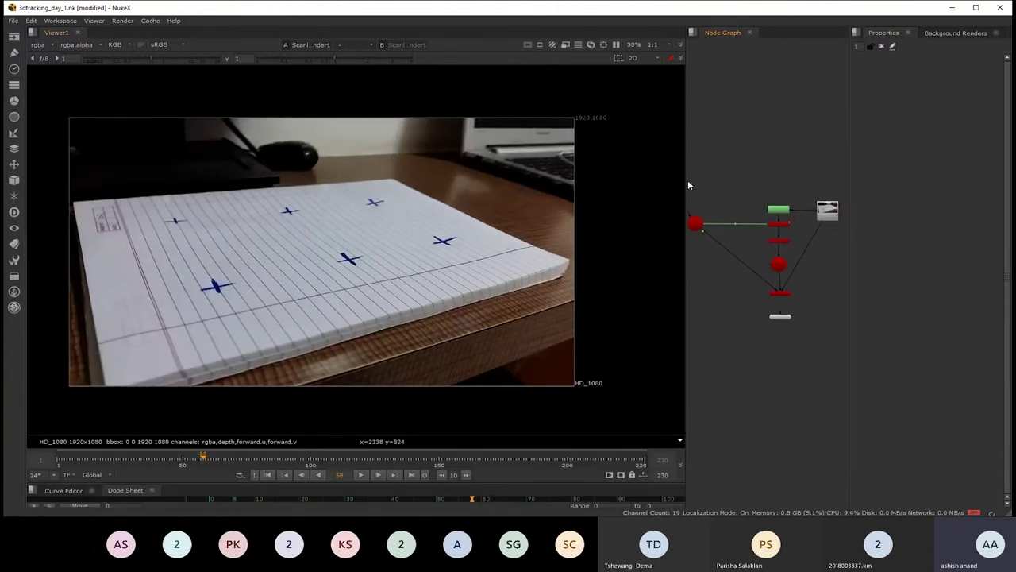
pyautogui.moveTo(687, 182); pyautogui.dragTo(608, 183)
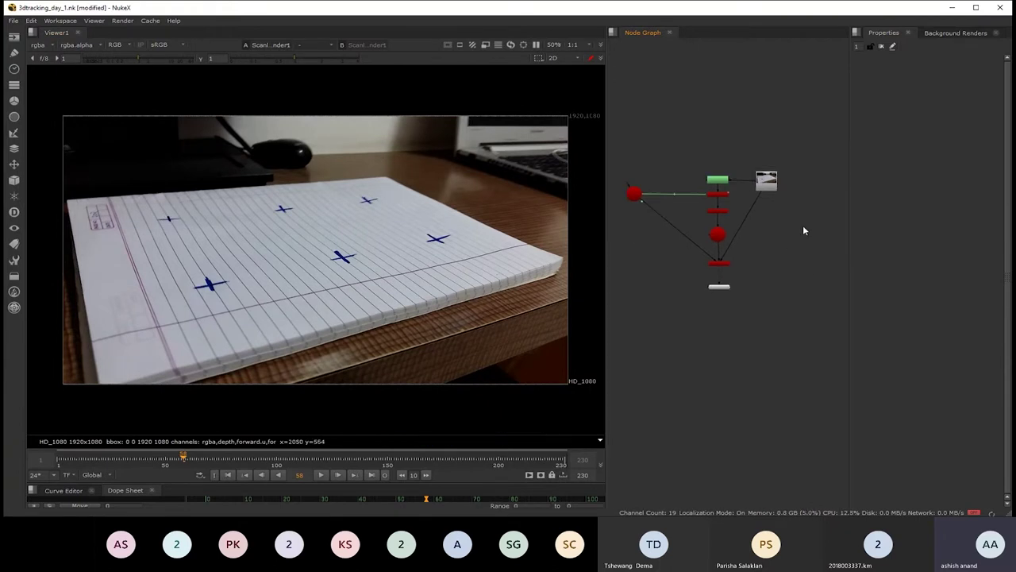
pyautogui.scroll(3, 725, 253)
pyautogui.moveTo(754, 209)
pyautogui.mouseDown()
pyautogui.moveTo(747, 346)
pyautogui.moveTo(702, 475)
pyautogui.mouseUp()
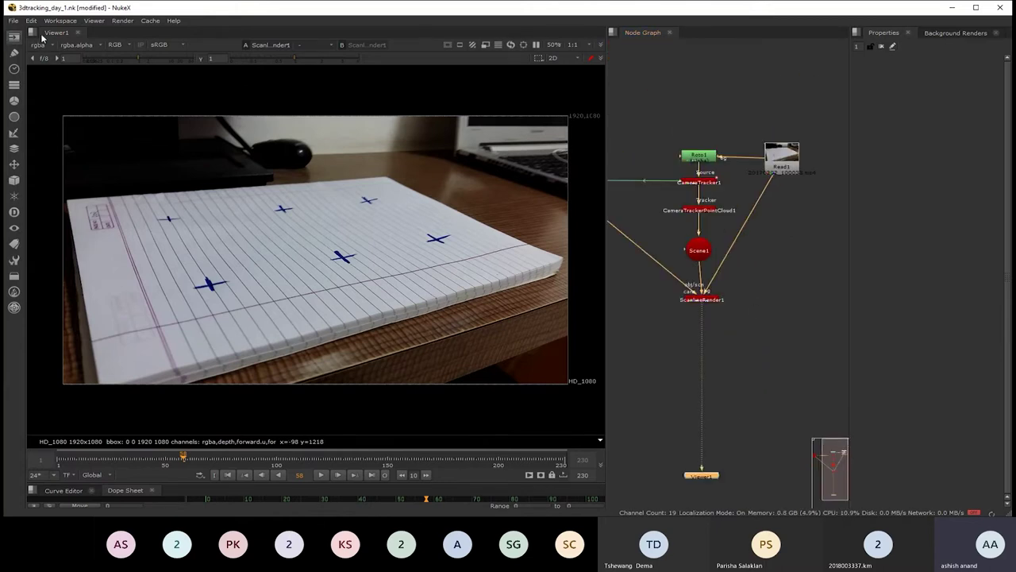
pyautogui.press('r')
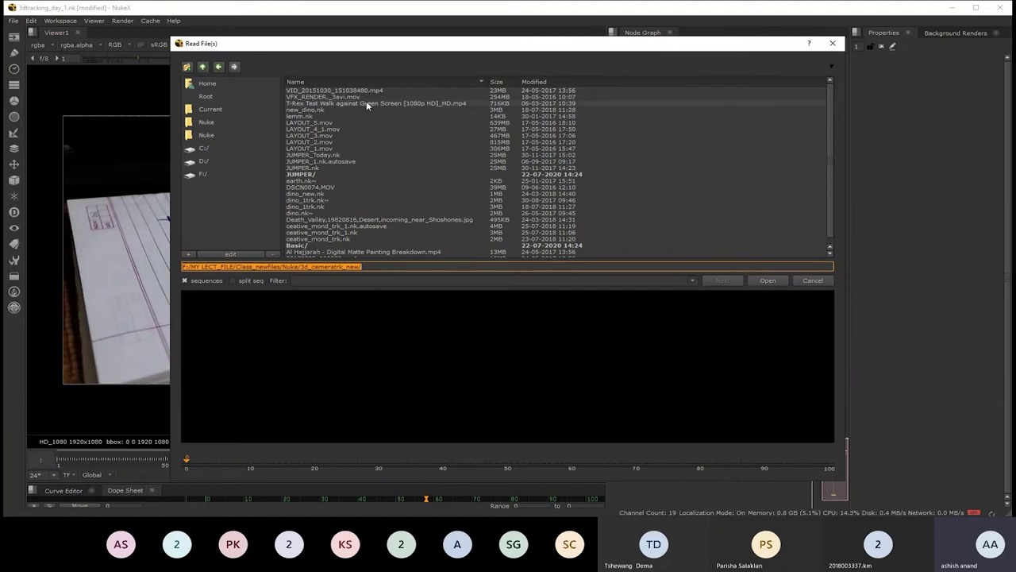
# - Read in the green-screen T-Rex mp4 clip and place its Read node
pyautogui.click(319, 104)
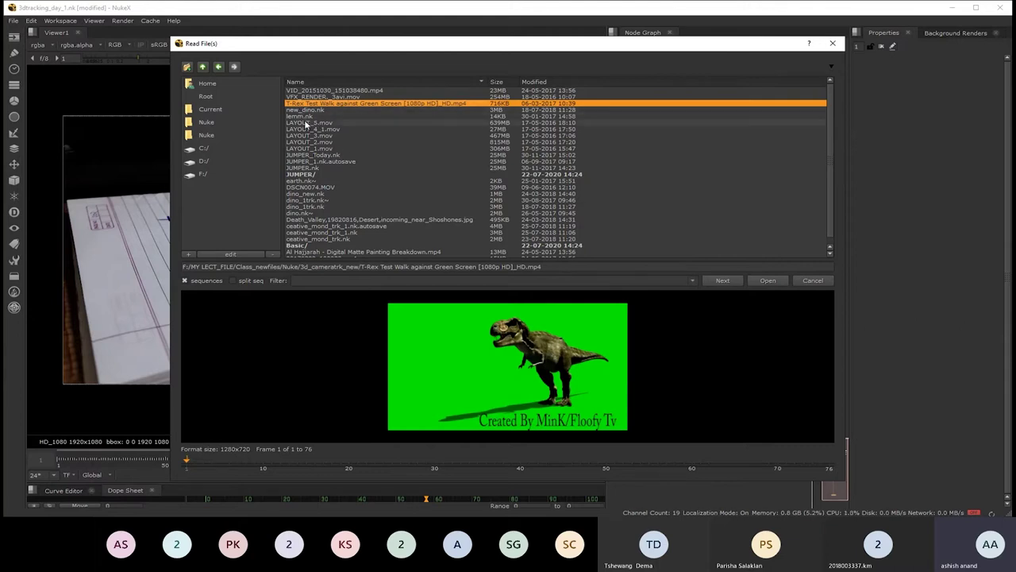
pyautogui.click(767, 280)
pyautogui.scroll(-1, 745, 254)
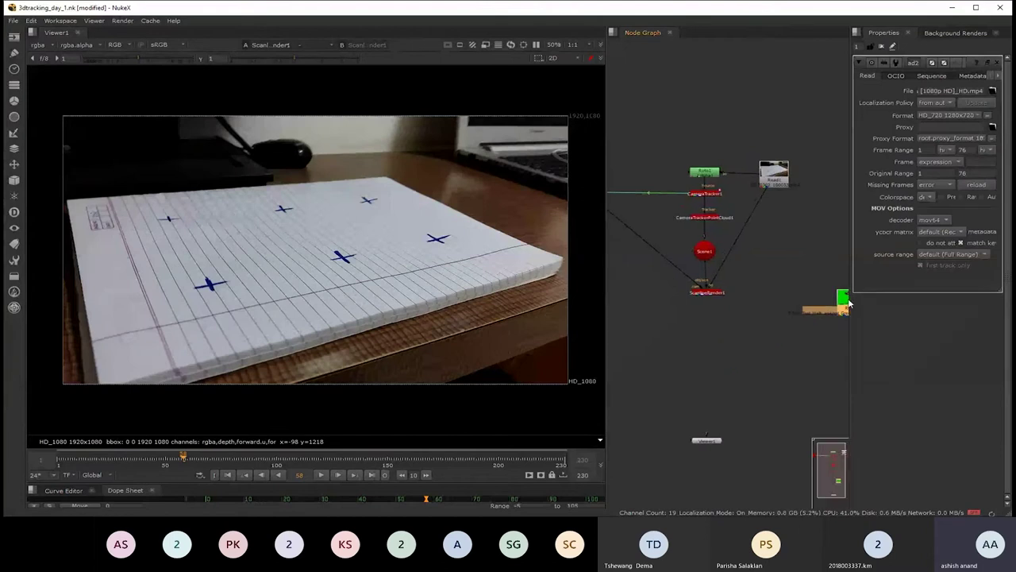
pyautogui.click(794, 302)
# - Read in the desert jpg as Read3, view it, and attach a Roto node
pyautogui.press('r')
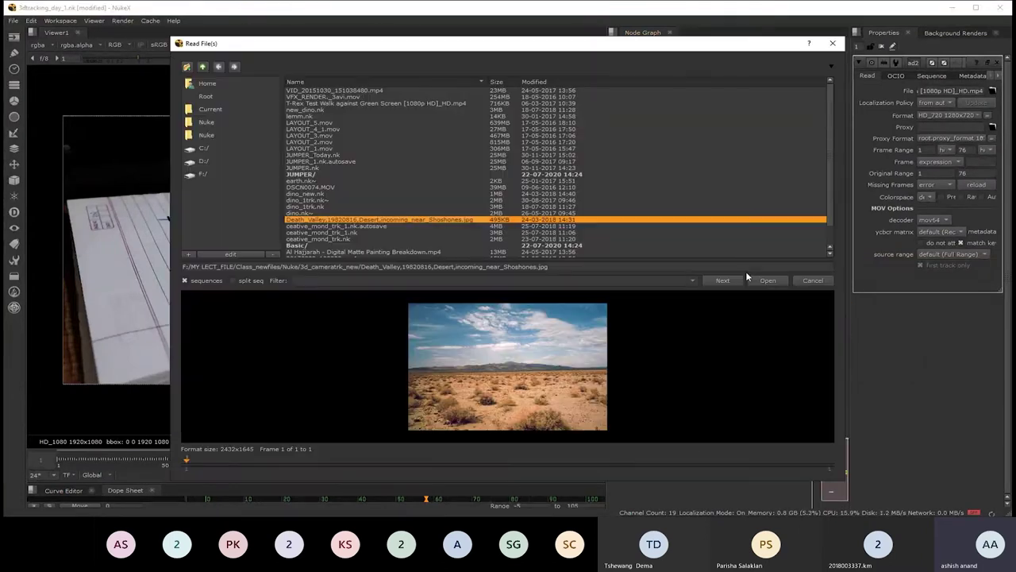
pyautogui.click(758, 281)
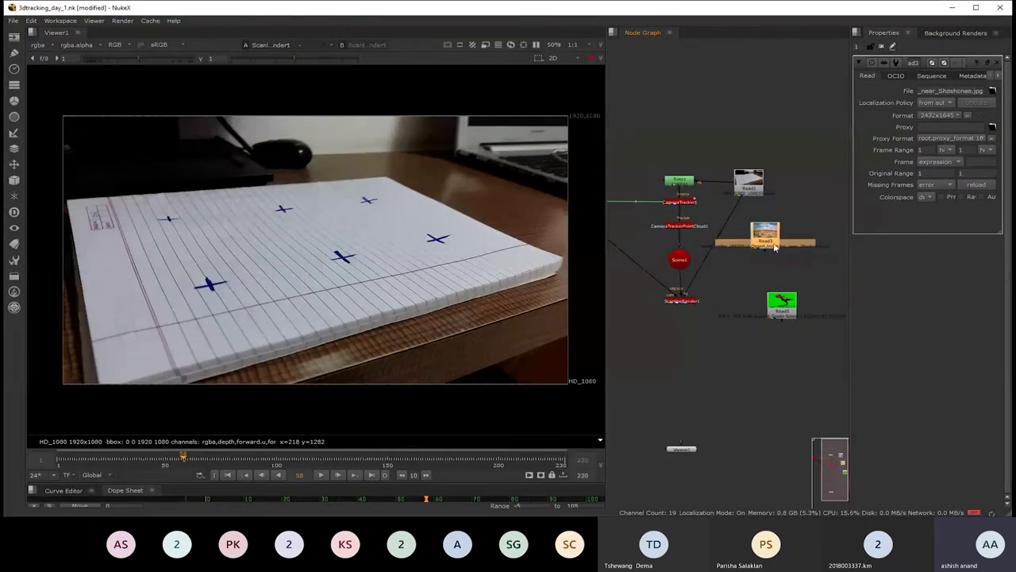
pyautogui.click(758, 281)
pyautogui.moveTo(758, 280); pyautogui.dragTo(758, 270)
pyautogui.press('1')
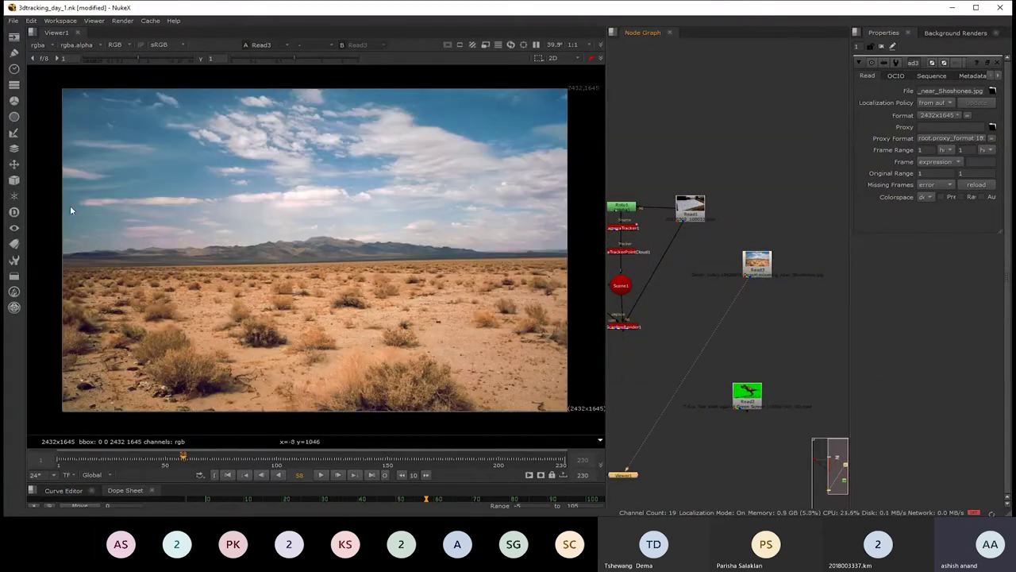
pyautogui.click(746, 260)
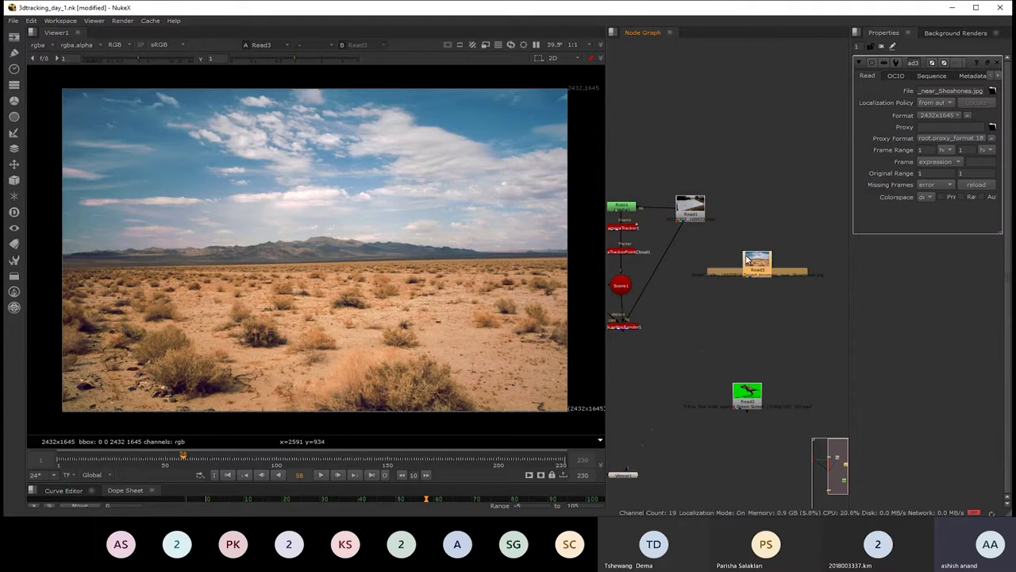
pyautogui.press('o')
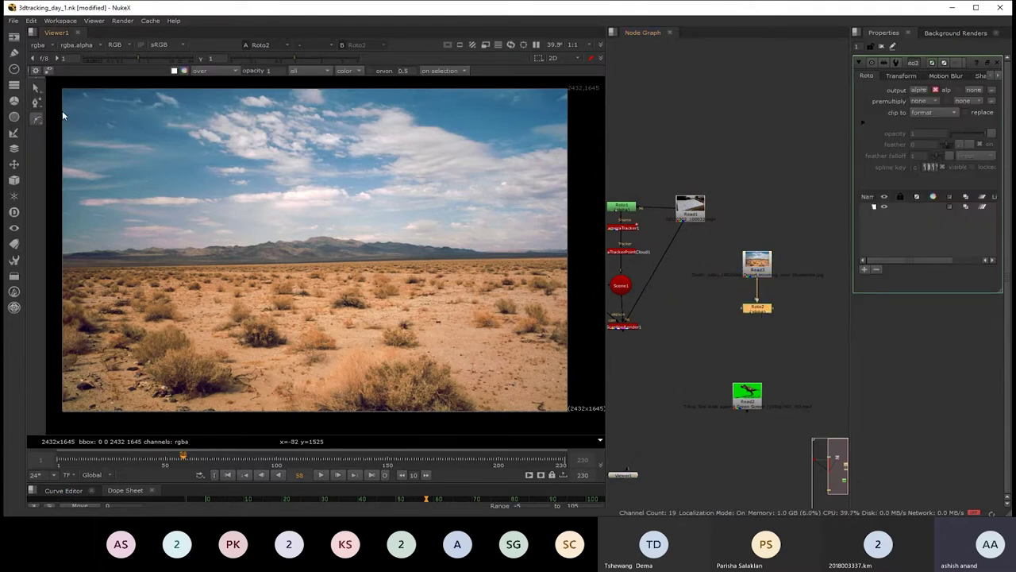
pyautogui.scroll(1, 238, 169)
# - Draw a closed Bezier roto around the desert ground below the horizon and add a Premult node
pyautogui.click(75, 258)
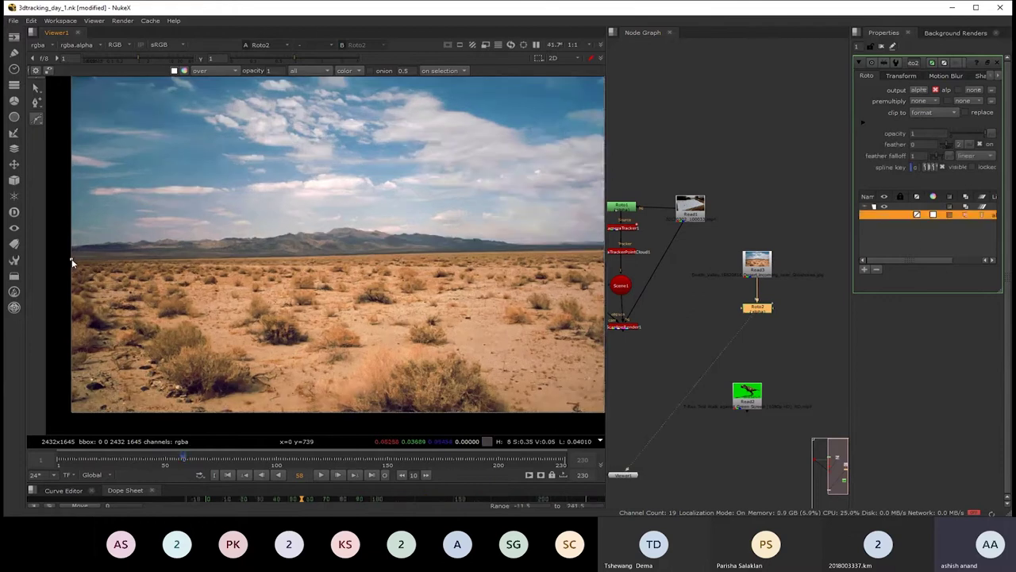
pyautogui.scroll(-2, 468, 256)
pyautogui.scroll(2, 507, 255)
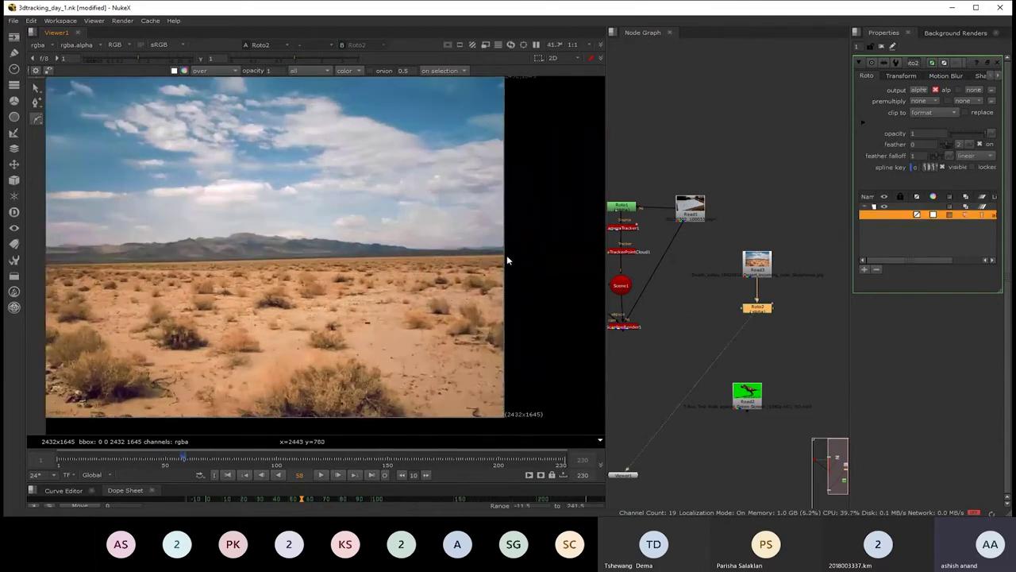
pyautogui.moveTo(513, 253); pyautogui.dragTo(530, 251)
pyautogui.scroll(-2, 525, 272)
pyautogui.moveTo(552, 304); pyautogui.dragTo(503, 324)
pyautogui.moveTo(182, 309); pyautogui.dragTo(134, 295)
pyautogui.moveTo(153, 217); pyautogui.dragTo(140, 231)
pyautogui.click(207, 185)
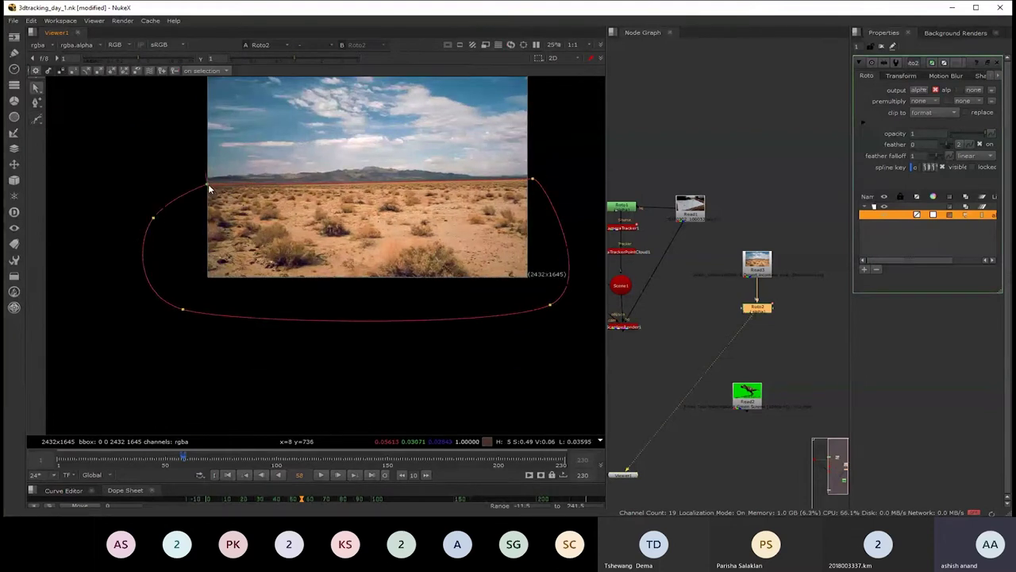
pyautogui.scroll(2, 451, 198)
pyautogui.scroll(-1, 450, 198)
pyautogui.moveTo(450, 198); pyautogui.dragTo(357, 211)
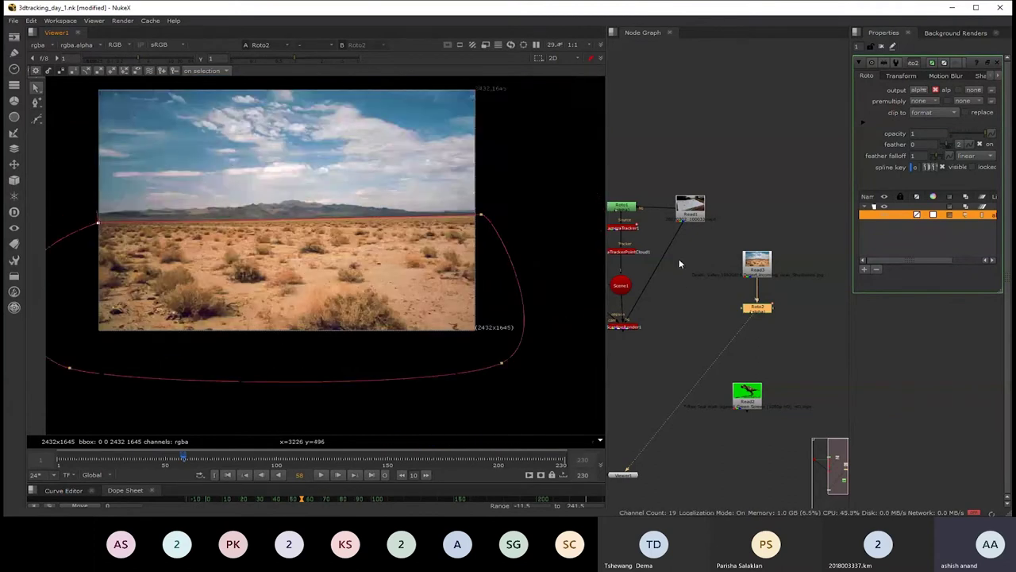
pyautogui.scroll(2, 763, 298)
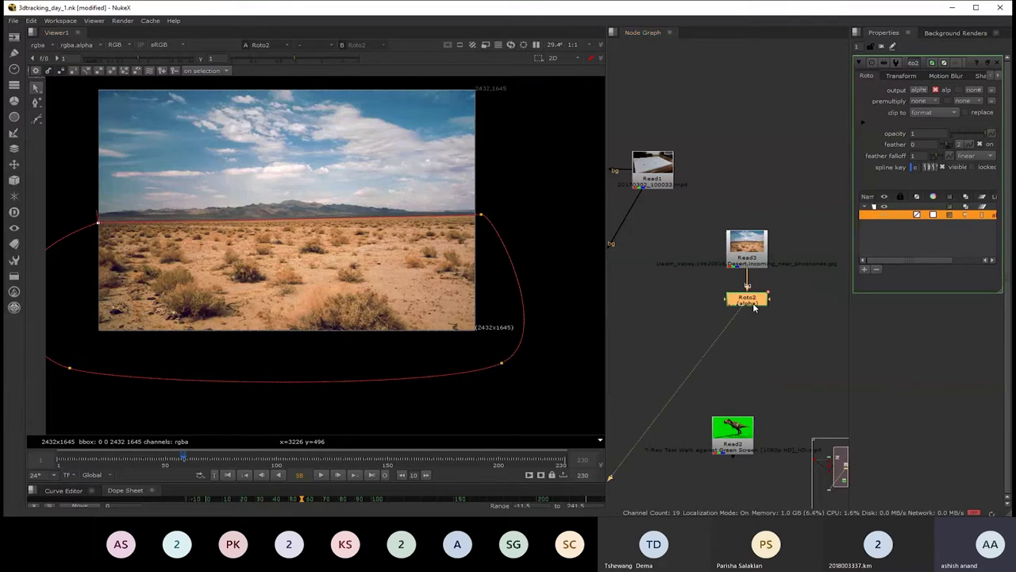
pyautogui.press('Tab')
pyautogui.write('premult')
pyautogui.press('Return')
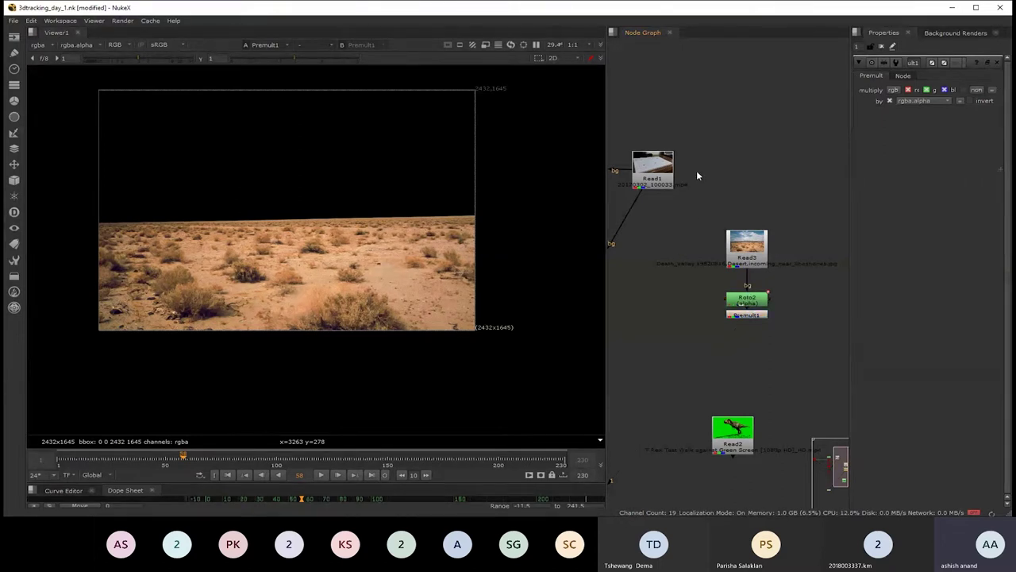
pyautogui.scroll(-3, 697, 171)
pyautogui.scroll(3, 731, 277)
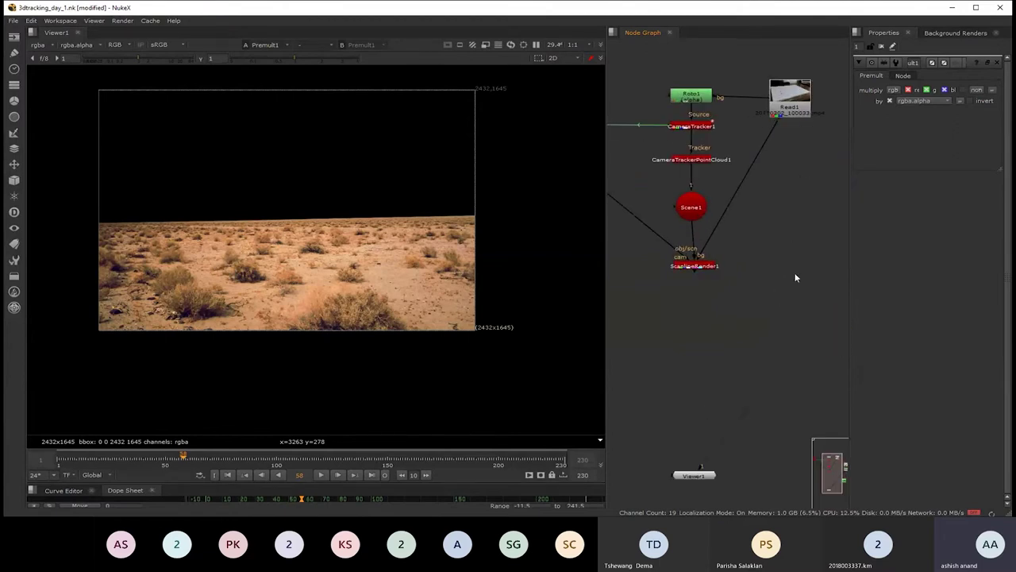
pyautogui.scroll(-2, 762, 281)
# - View ScanlineRender1 and set CameraTrackerPointCloud1's render mode to solid
pyautogui.moveTo(628, 433); pyautogui.dragTo(632, 294)
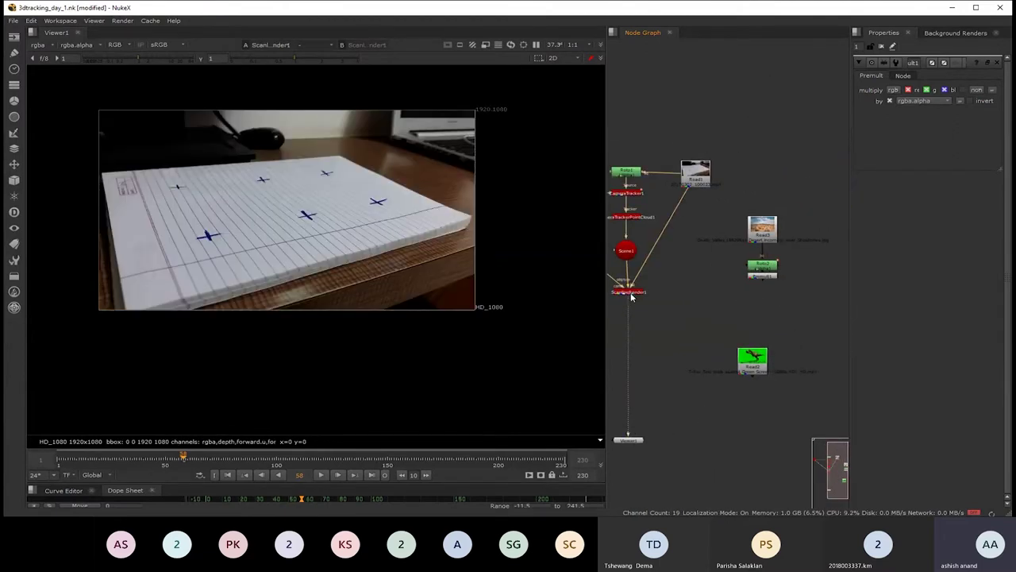
pyautogui.scroll(2, 675, 254)
pyautogui.scroll(2, 702, 237)
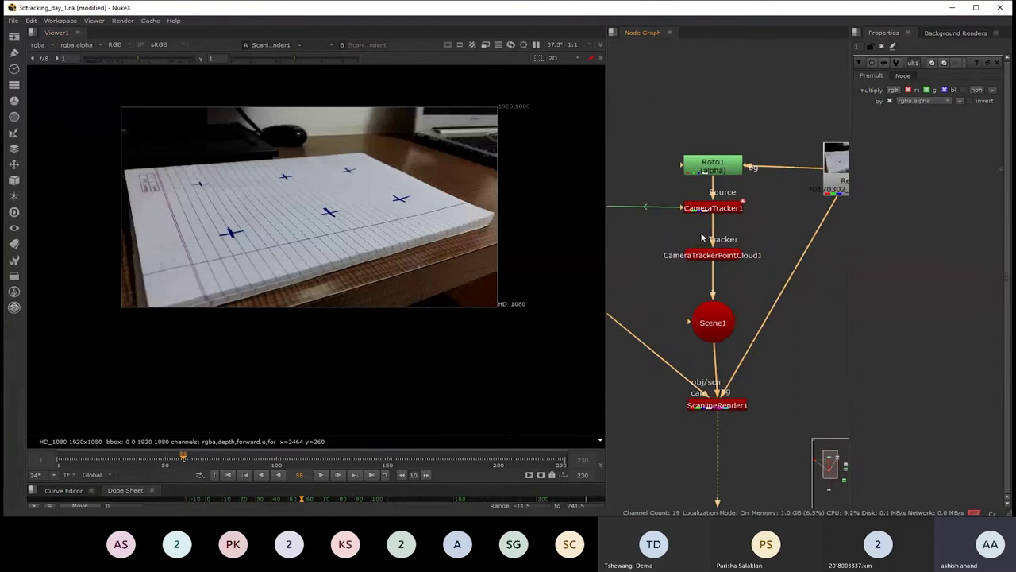
pyautogui.scroll(1, 702, 237)
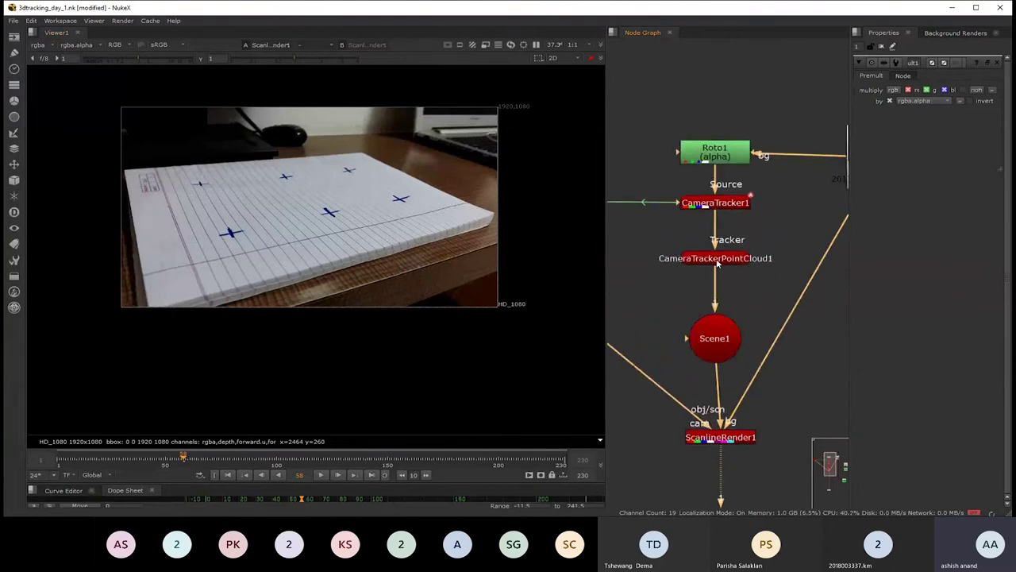
pyautogui.click(717, 265)
pyautogui.click(722, 206)
pyautogui.doubleClick(722, 209)
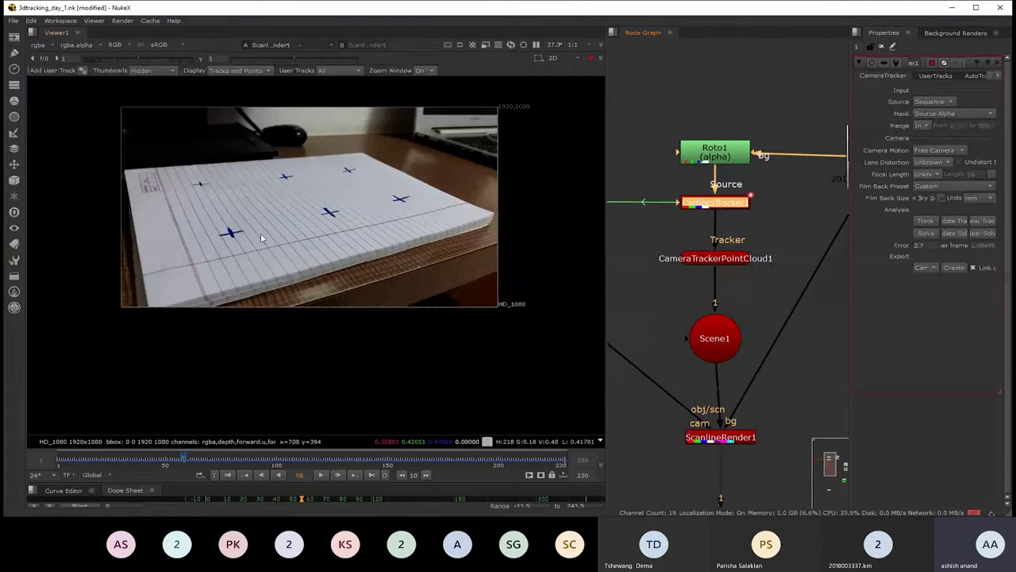
pyautogui.scroll(1, 267, 233)
pyautogui.scroll(1, 313, 243)
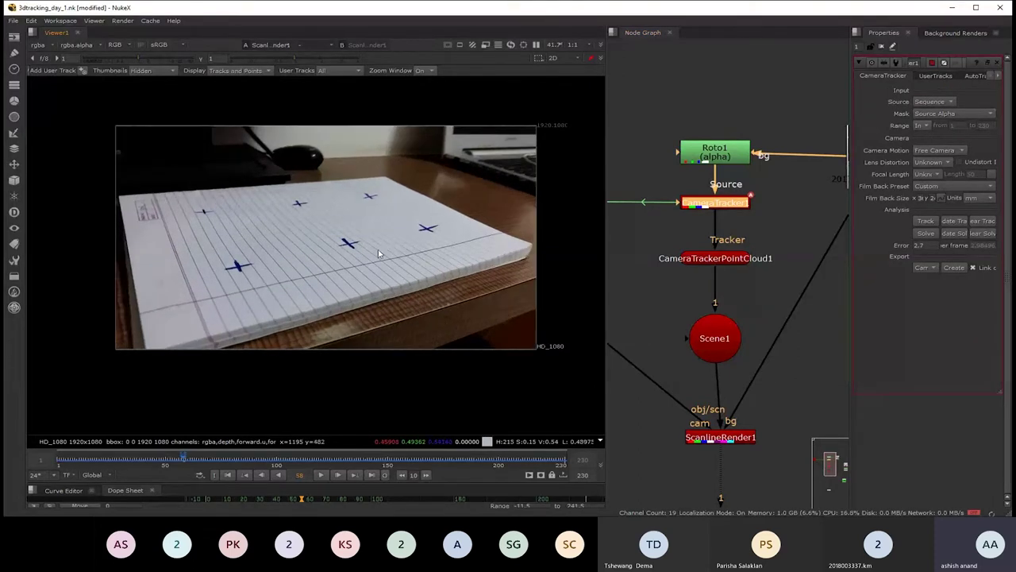
pyautogui.moveTo(783, 288); pyautogui.dragTo(726, 289)
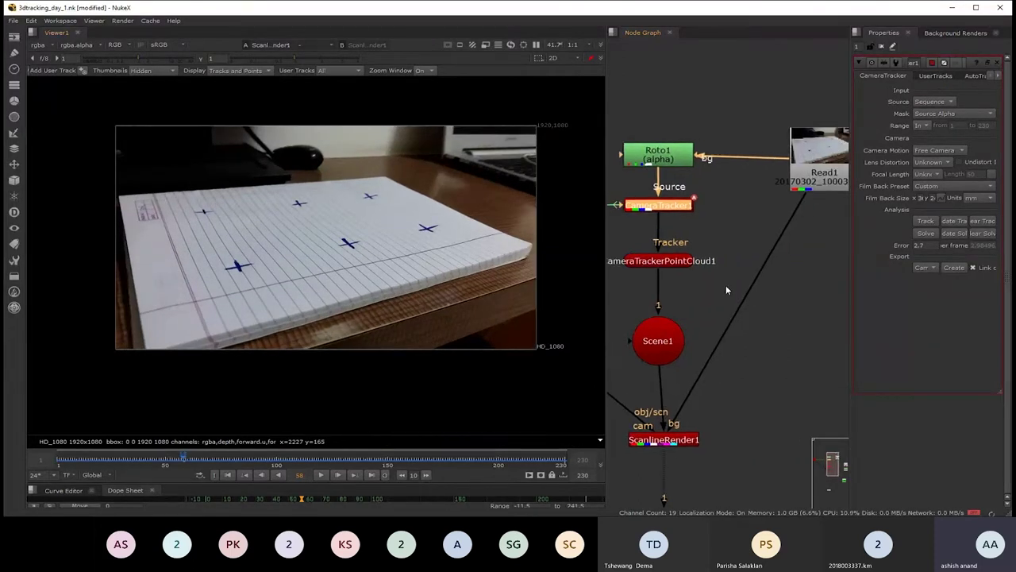
pyautogui.moveTo(819, 247); pyautogui.dragTo(782, 244)
pyautogui.doubleClick(651, 258)
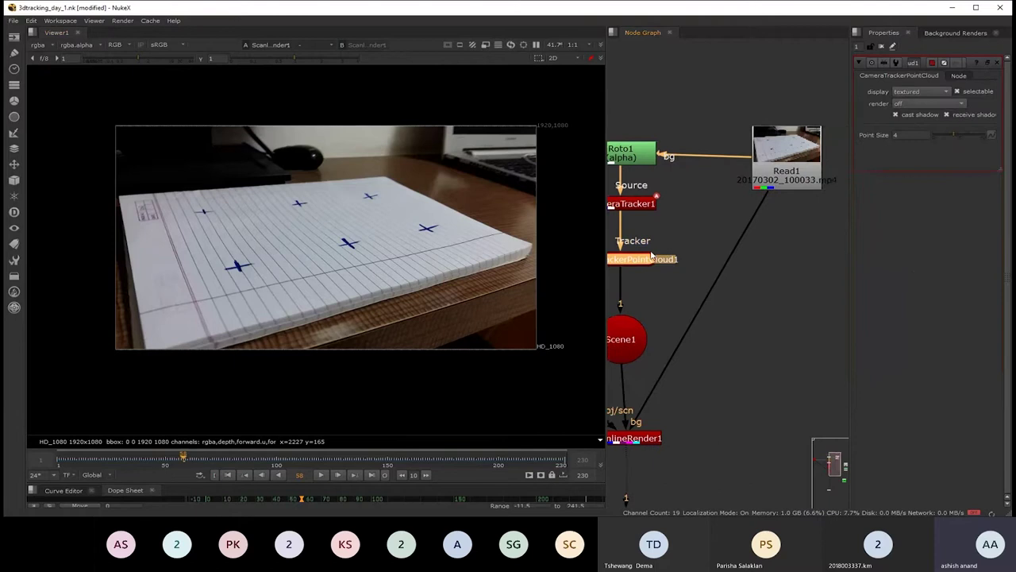
pyautogui.click(921, 103)
pyautogui.click(922, 132)
# - Open the CameraTracker1 node's properties
pyautogui.moveTo(752, 251); pyautogui.dragTo(796, 243)
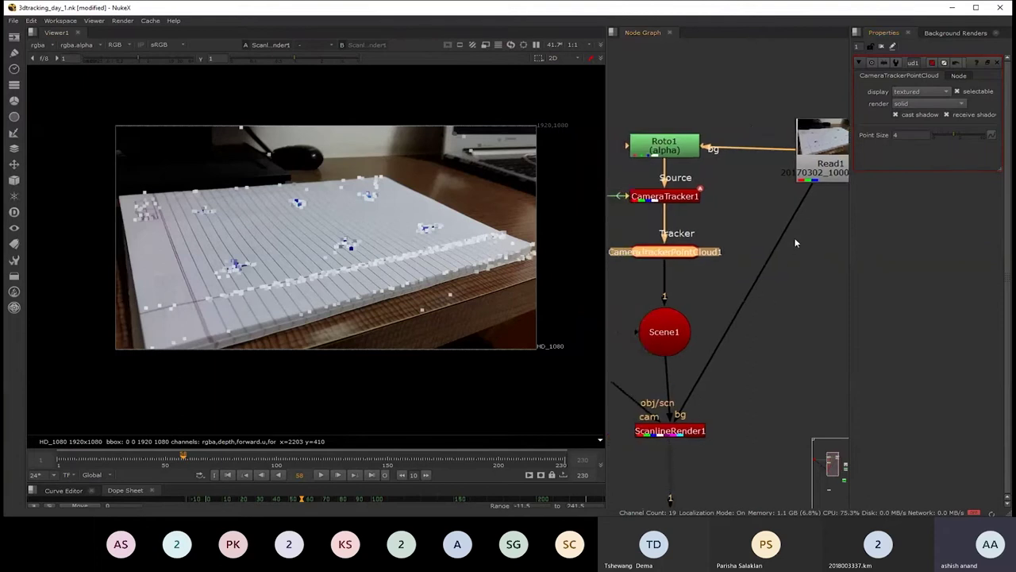
pyautogui.click(671, 198)
pyautogui.doubleClick(665, 197)
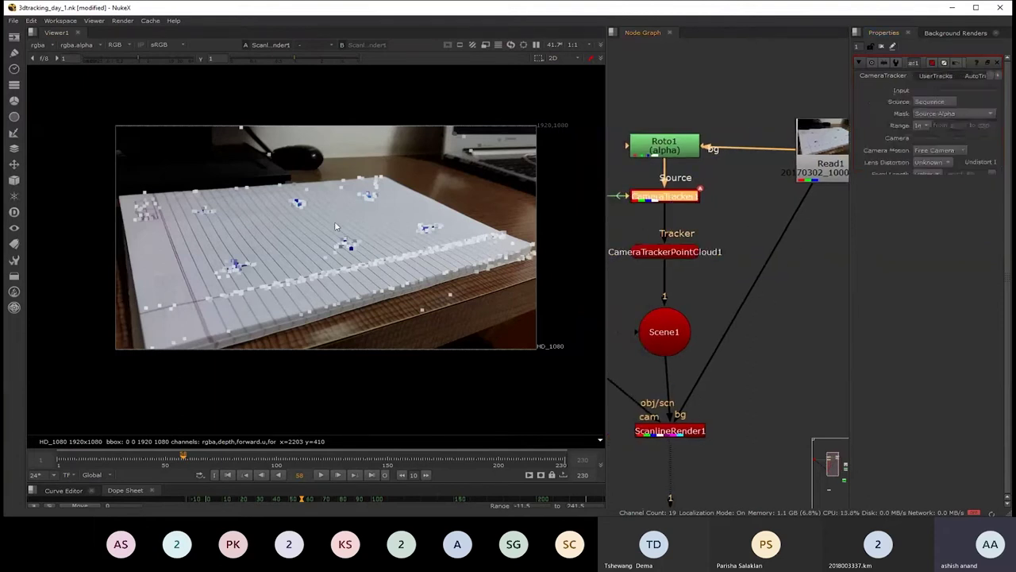
# - View CameraTracker1's tracks with the footage fitted to the viewer, and reposition Viewer1
pyautogui.press('1')
pyautogui.press('f')
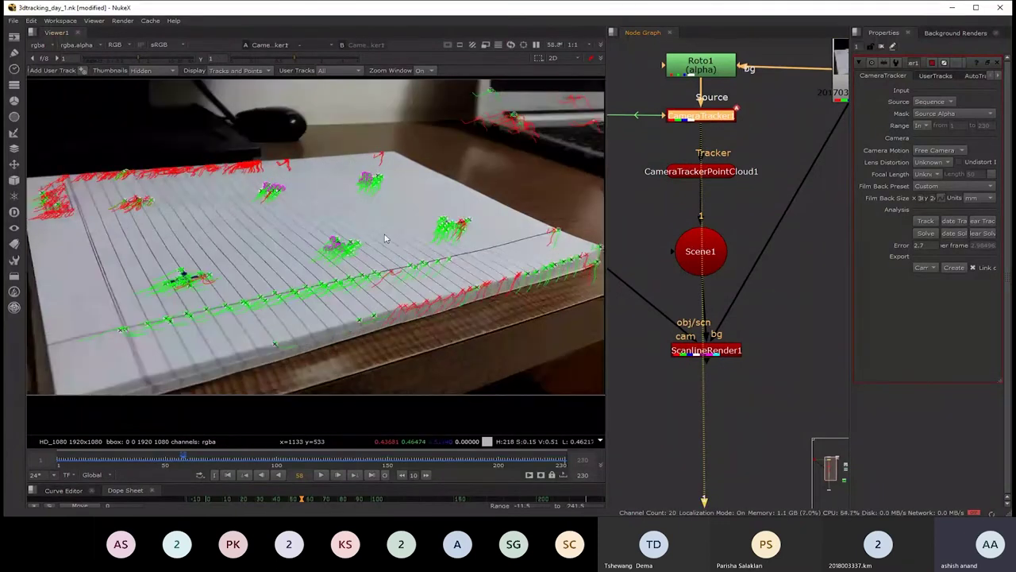
pyautogui.scroll(-4, 754, 382)
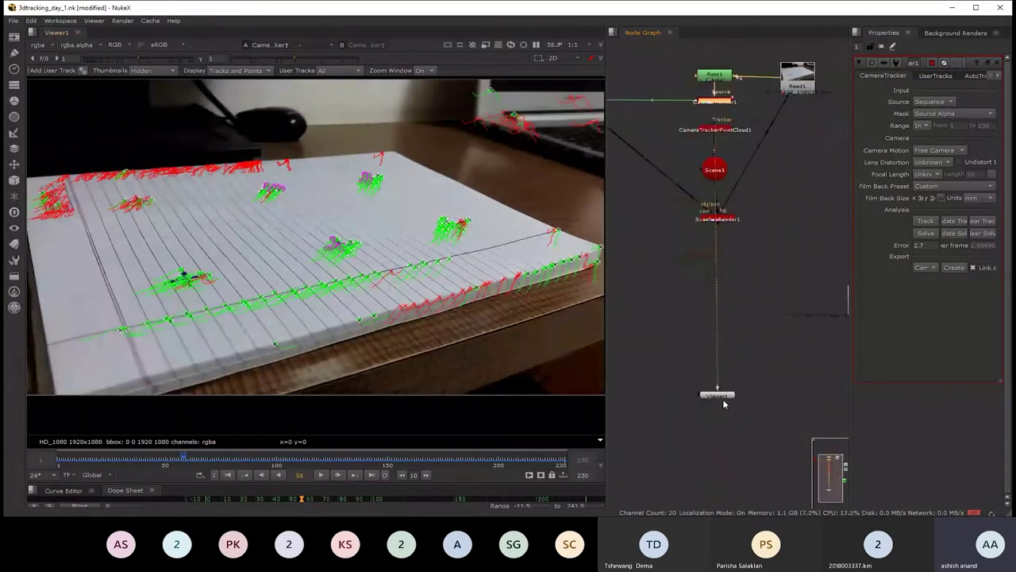
pyautogui.moveTo(752, 393); pyautogui.dragTo(680, 263)
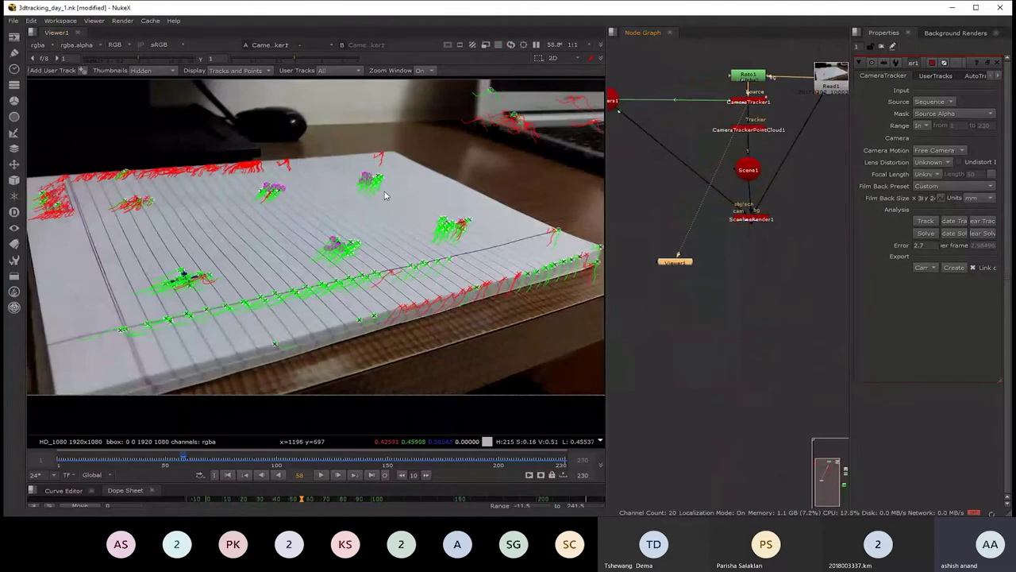
pyautogui.scroll(1, 212, 206)
pyautogui.scroll(1, 212, 206)
pyautogui.scroll(1, 212, 205)
pyautogui.moveTo(212, 206); pyautogui.dragTo(312, 218)
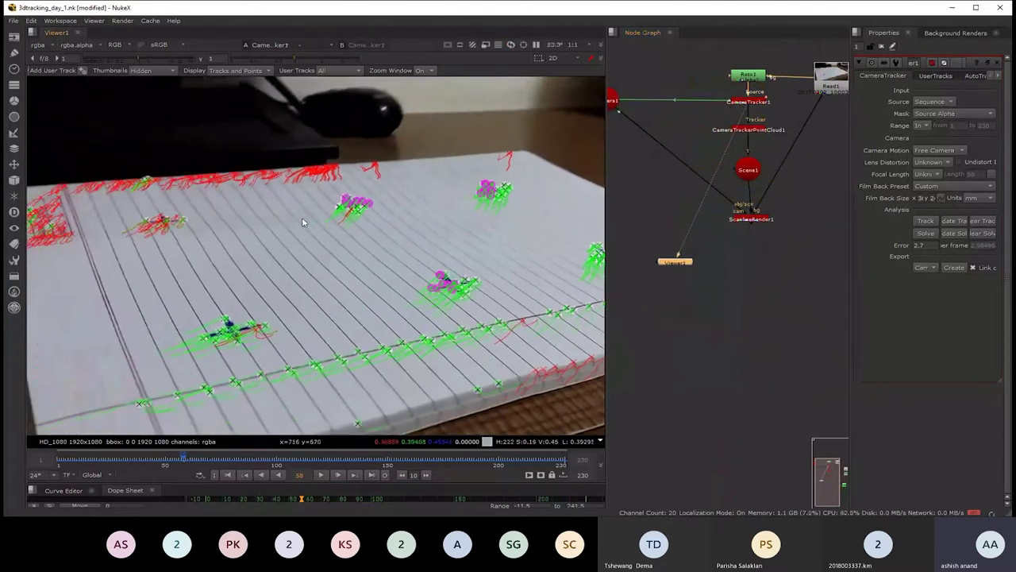
pyautogui.moveTo(156, 215); pyautogui.dragTo(212, 238)
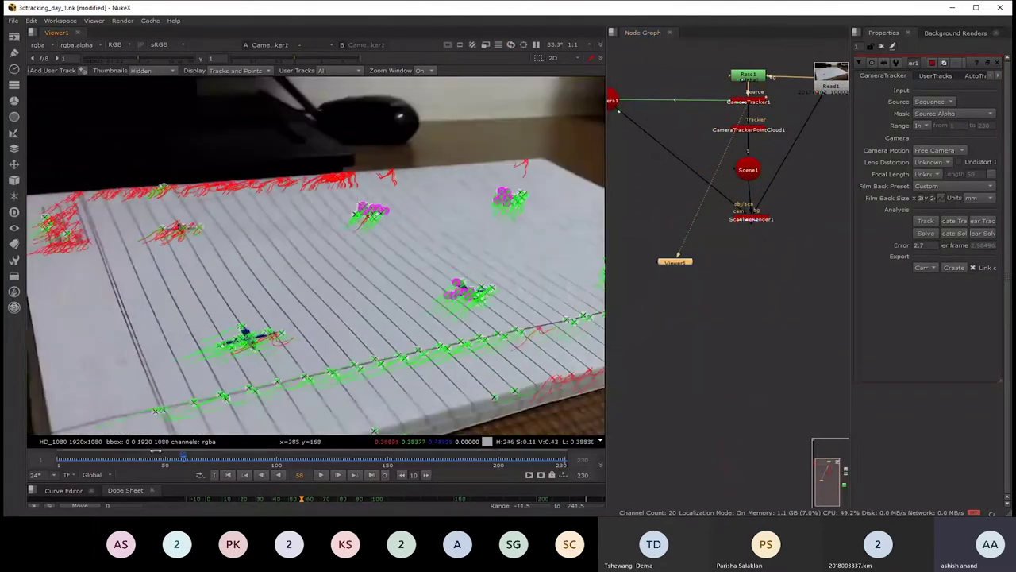
# - Scrub through the notebook frames, inspecting the top track cluster
pyautogui.moveTo(161, 461); pyautogui.dragTo(285, 465)
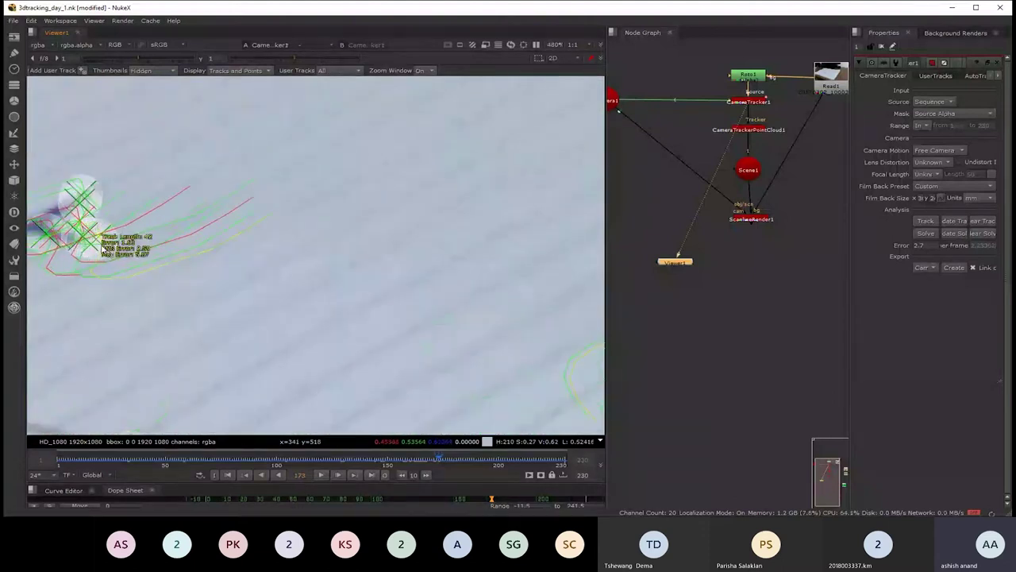
pyautogui.scroll(-2, 199, 230)
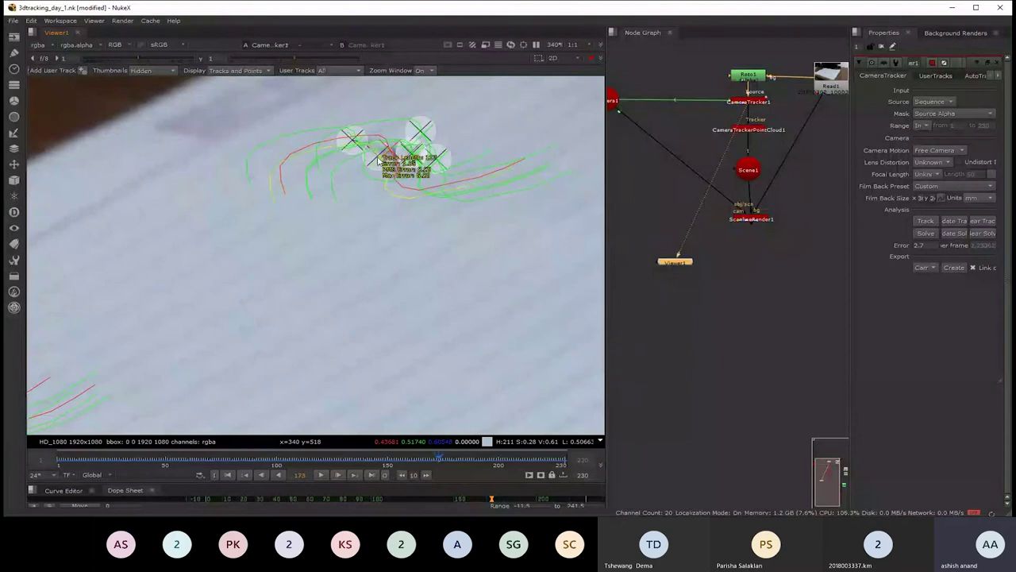
pyautogui.scroll(-2, 406, 245)
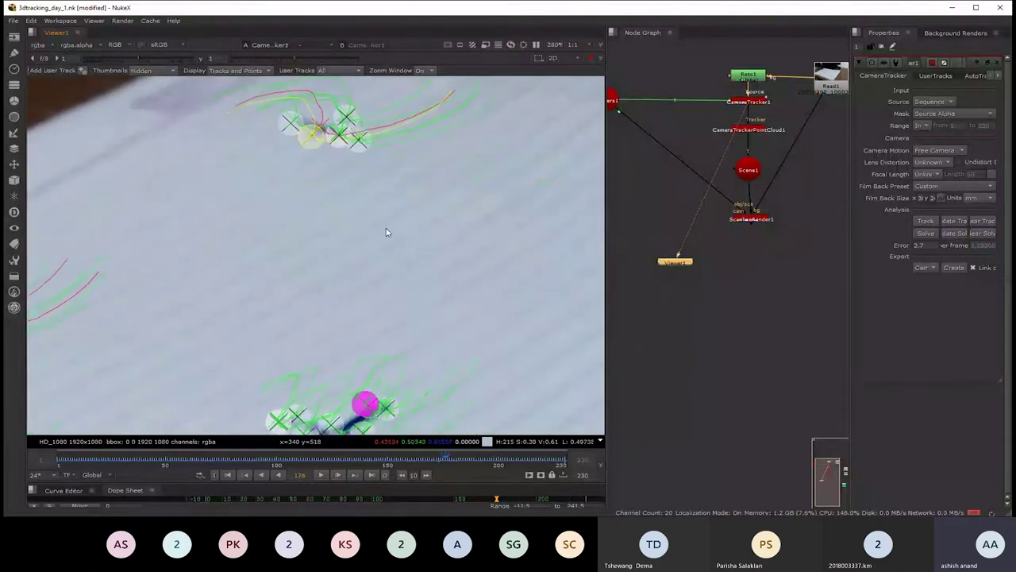
pyautogui.click(305, 174)
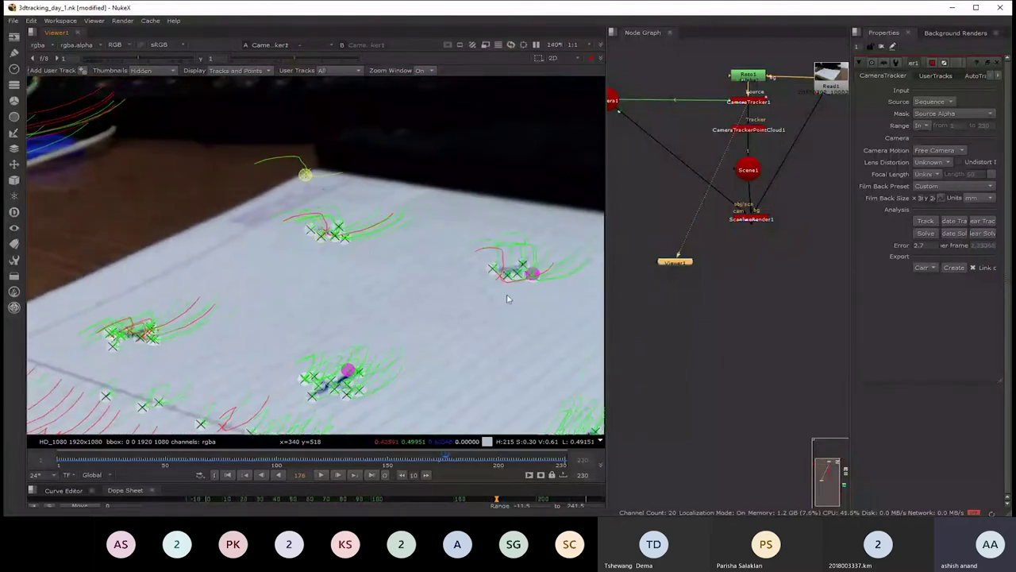
pyautogui.scroll(-2, 553, 268)
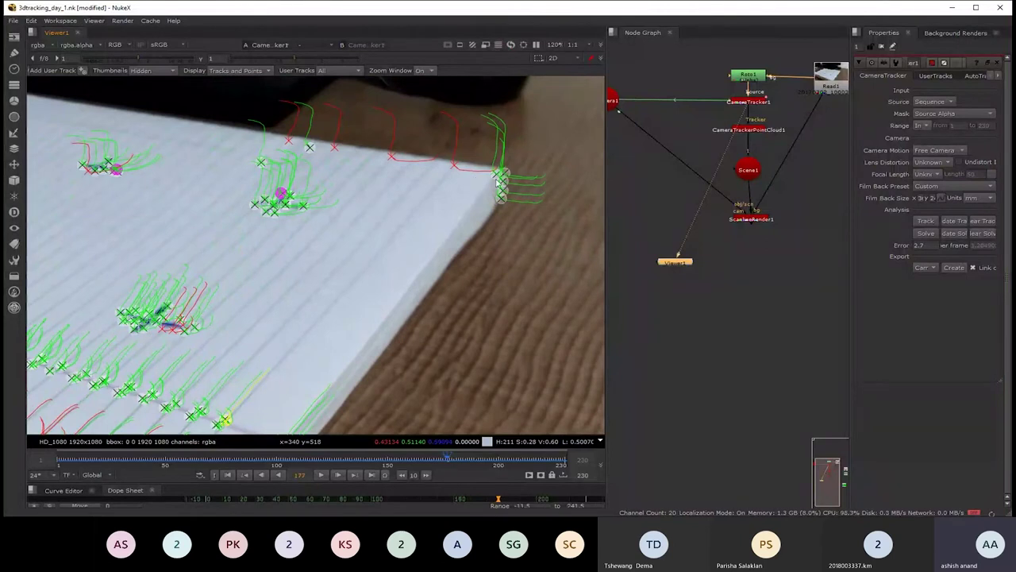
pyautogui.press('Right')
pyautogui.press('Right')
pyautogui.press('Right')
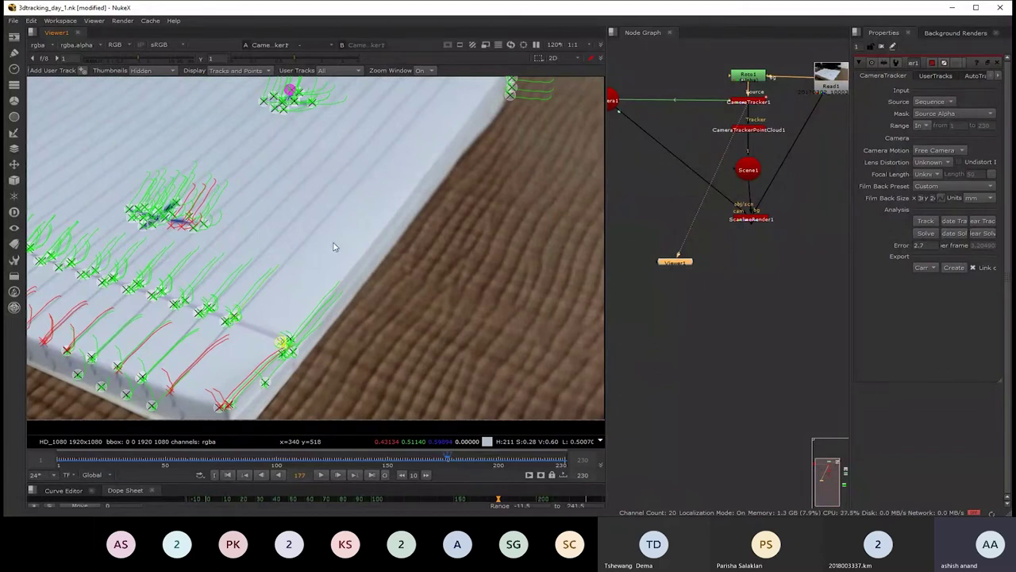
pyautogui.press('Right')
pyautogui.press('Right')
pyautogui.press('Right')
pyautogui.press('Right')
pyautogui.press('Right')
pyautogui.press('Right')
pyautogui.scroll(2, 232, 260)
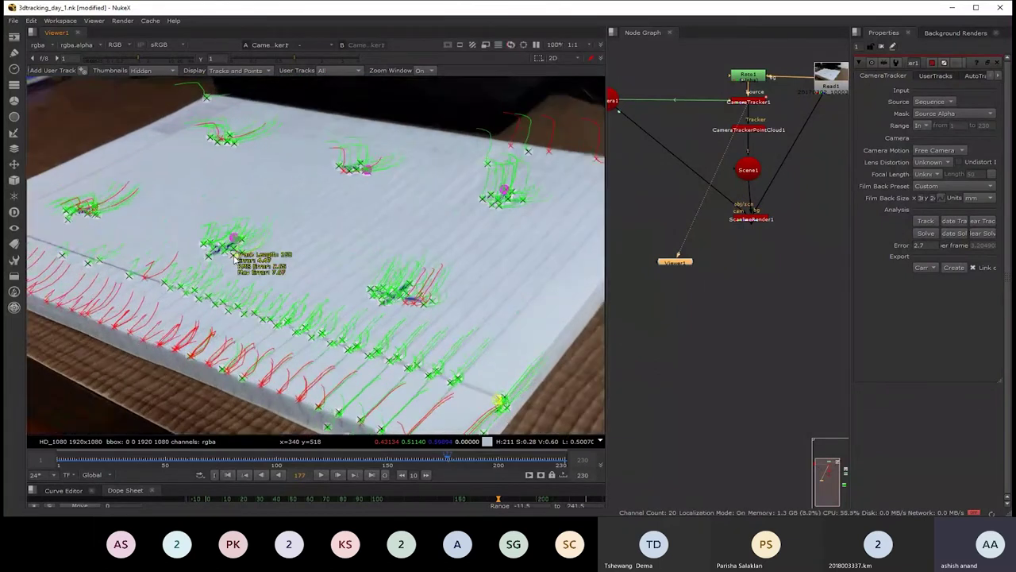
pyautogui.scroll(3, 232, 256)
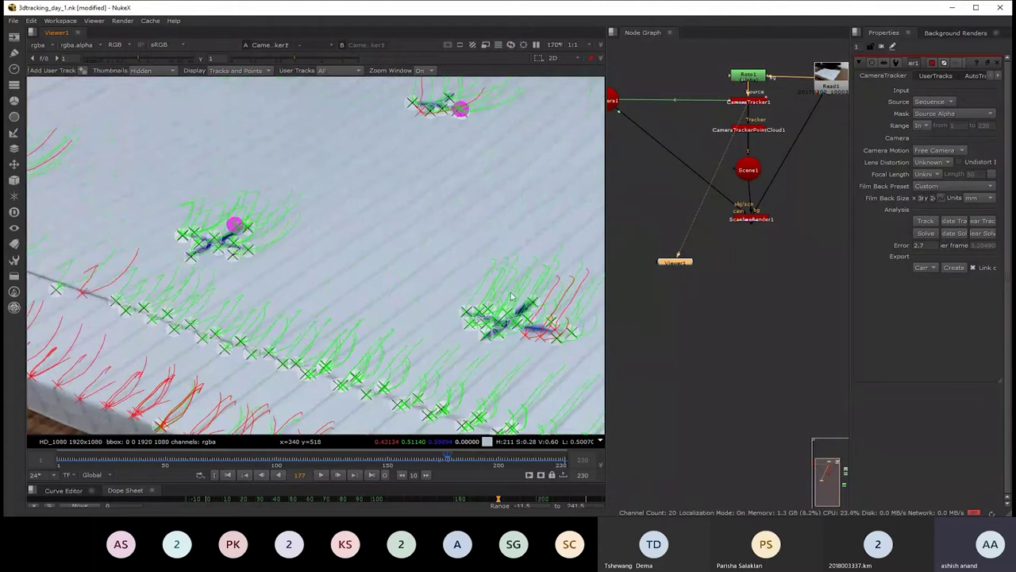
pyautogui.moveTo(435, 132); pyautogui.dragTo(370, 262)
pyautogui.moveTo(370, 242)
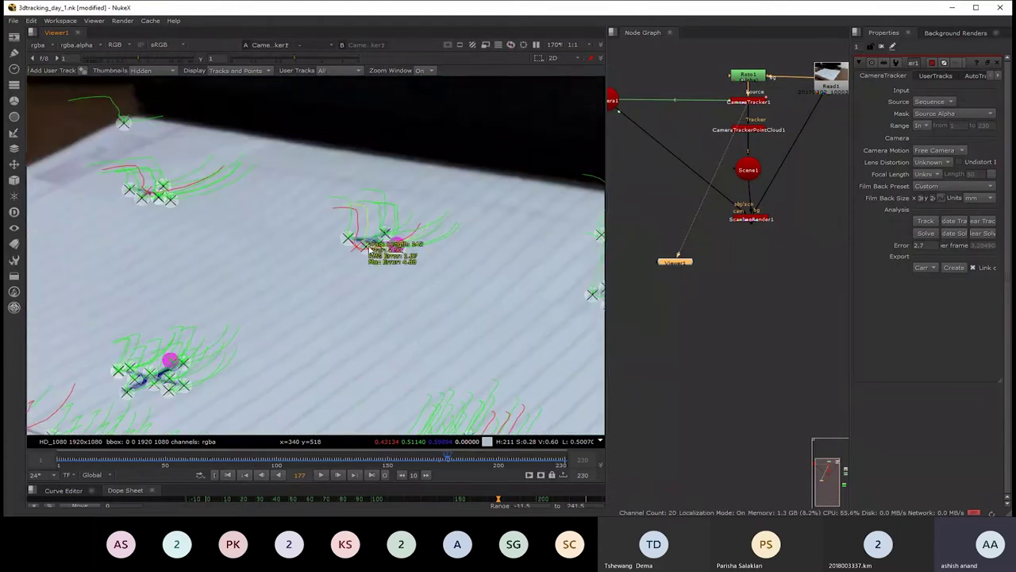
pyautogui.scroll(1, 370, 258)
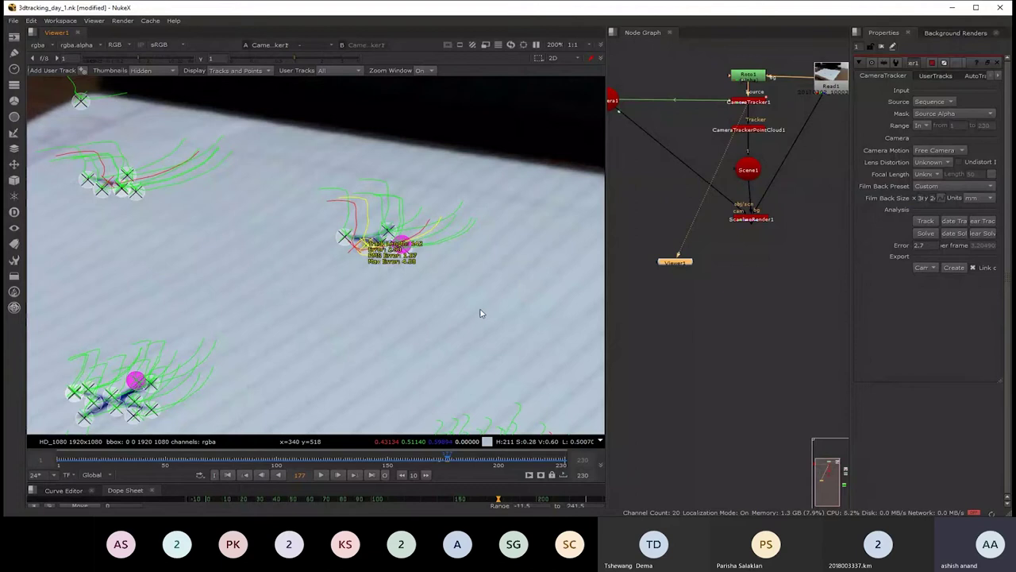
pyautogui.scroll(-3, 334, 270)
pyautogui.scroll(3, 350, 268)
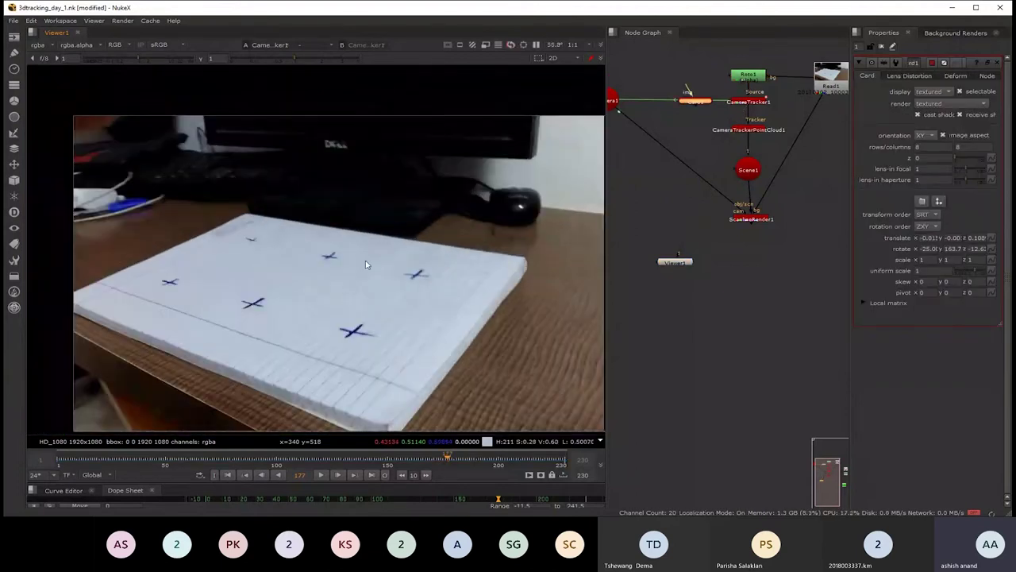
# - View ScanlineRender1 in 3D with Viewer1 moved below it
pyautogui.press('Tab')
pyautogui.scroll(-1, 367, 264)
pyautogui.scroll(2, 349, 246)
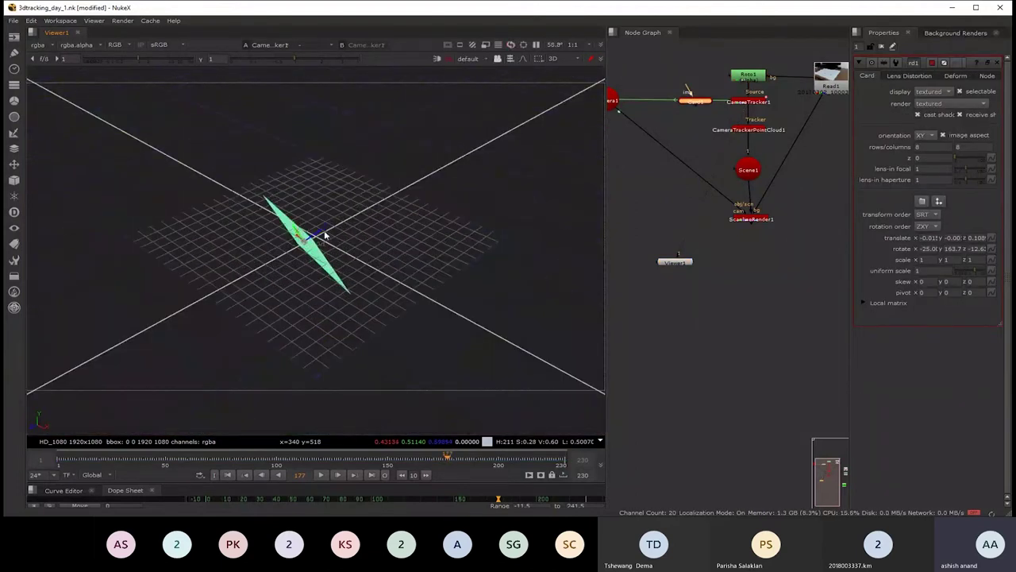
pyautogui.moveTo(706, 264); pyautogui.dragTo(679, 273)
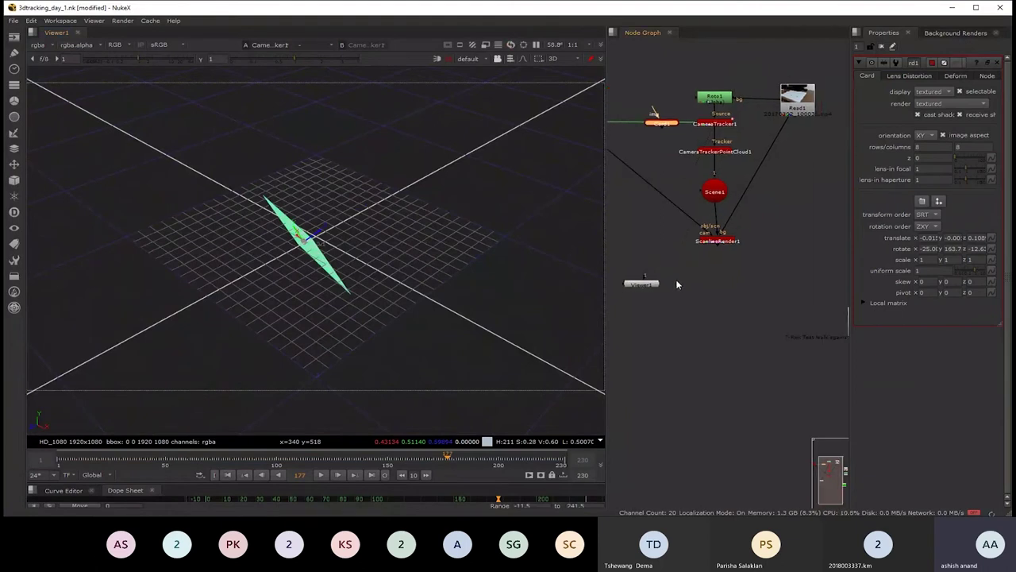
pyautogui.click(718, 245)
pyautogui.press('1')
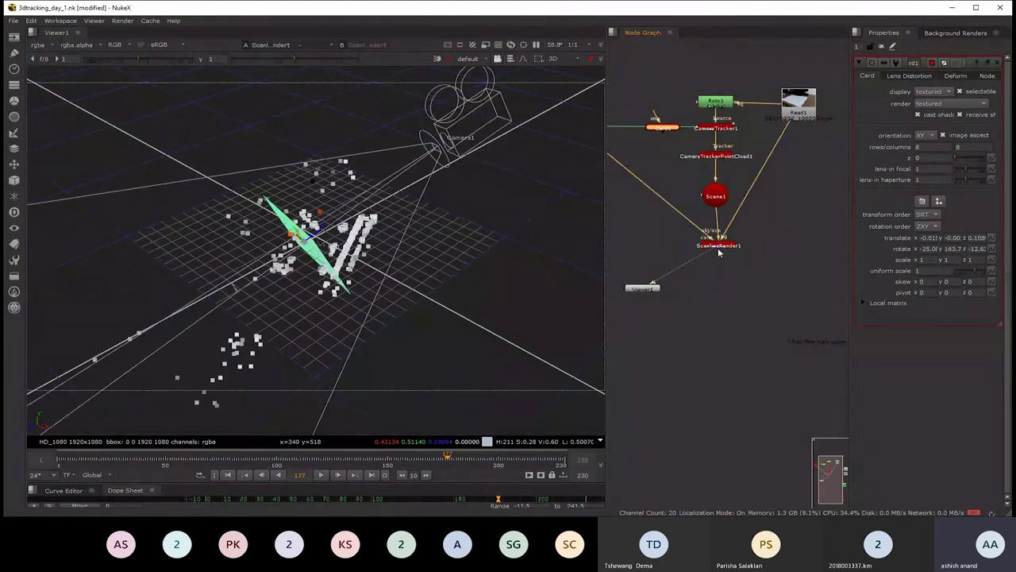
pyautogui.moveTo(659, 290); pyautogui.dragTo(741, 327)
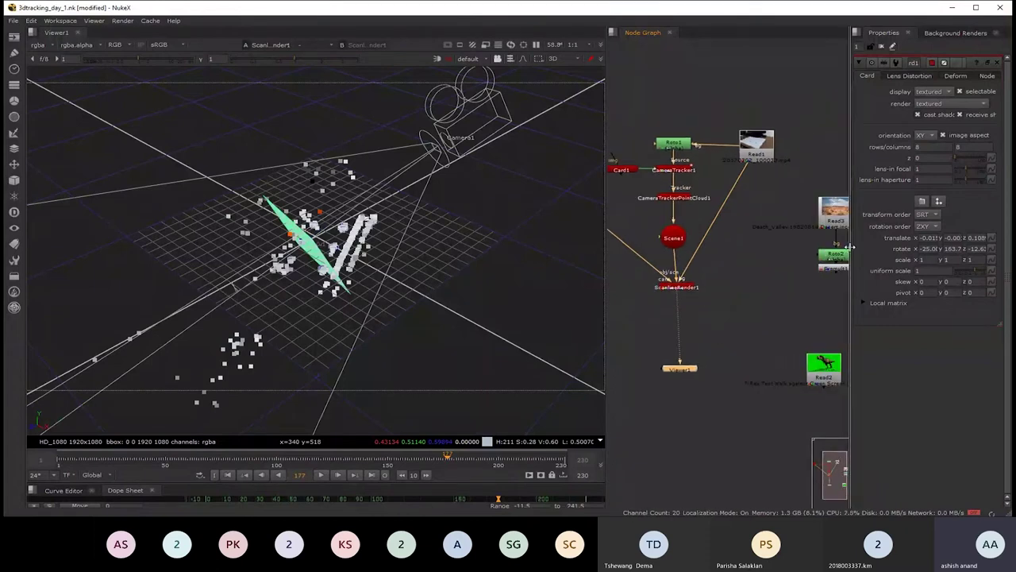
pyautogui.moveTo(851, 302); pyautogui.dragTo(820, 301)
# - Place Card1 beside Scene1, connect it in, and widen the Properties panel
pyautogui.moveTo(676, 252); pyautogui.dragTo(721, 285)
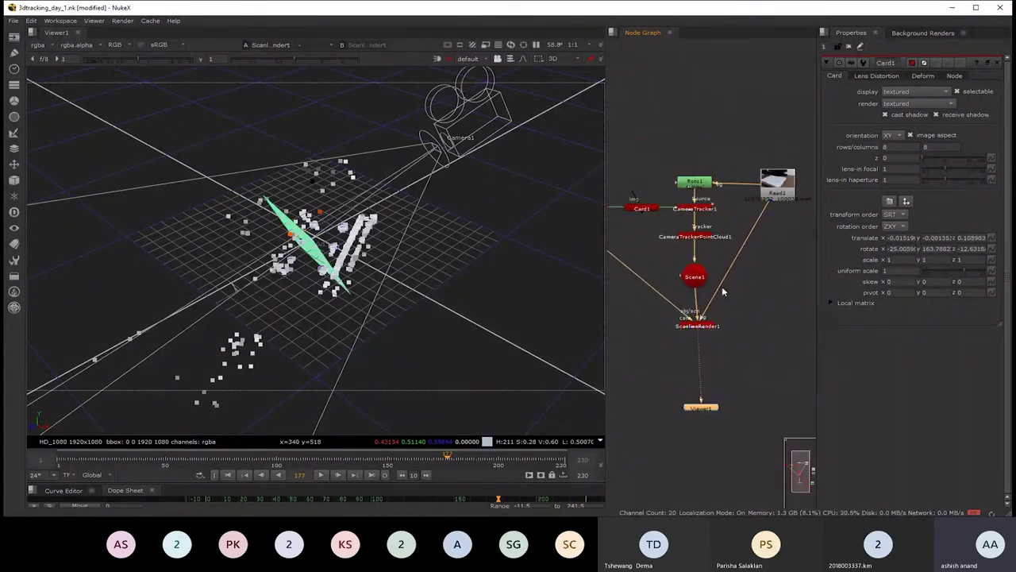
pyautogui.moveTo(634, 204)
pyautogui.mouseDown()
pyautogui.moveTo(775, 302)
pyautogui.moveTo(706, 317)
pyautogui.moveTo(725, 293)
pyautogui.moveTo(635, 300)
pyautogui.mouseUp()
pyautogui.scroll(-2, 719, 308)
pyautogui.moveTo(743, 299); pyautogui.dragTo(750, 293)
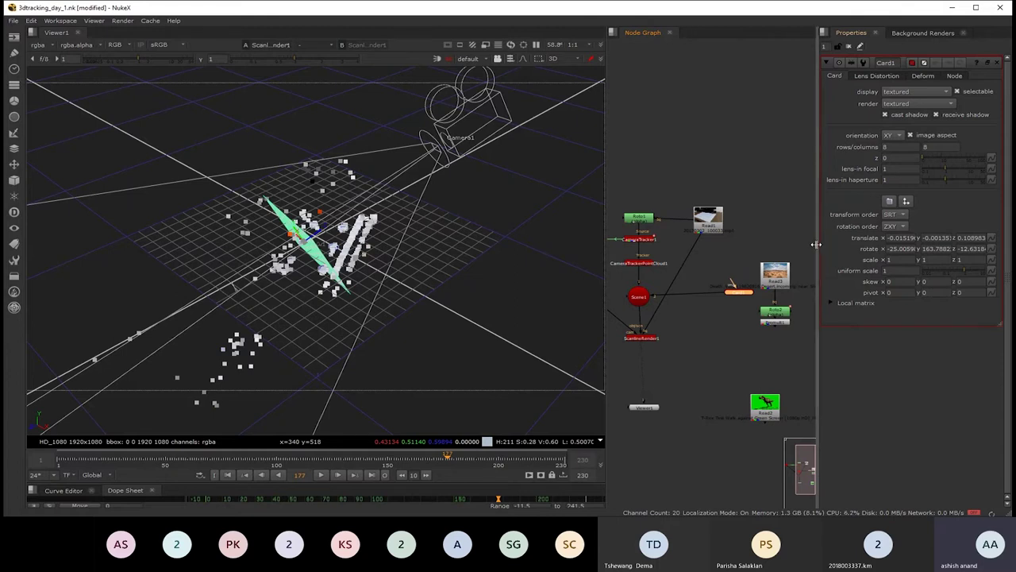
pyautogui.moveTo(819, 245); pyautogui.dragTo(785, 245)
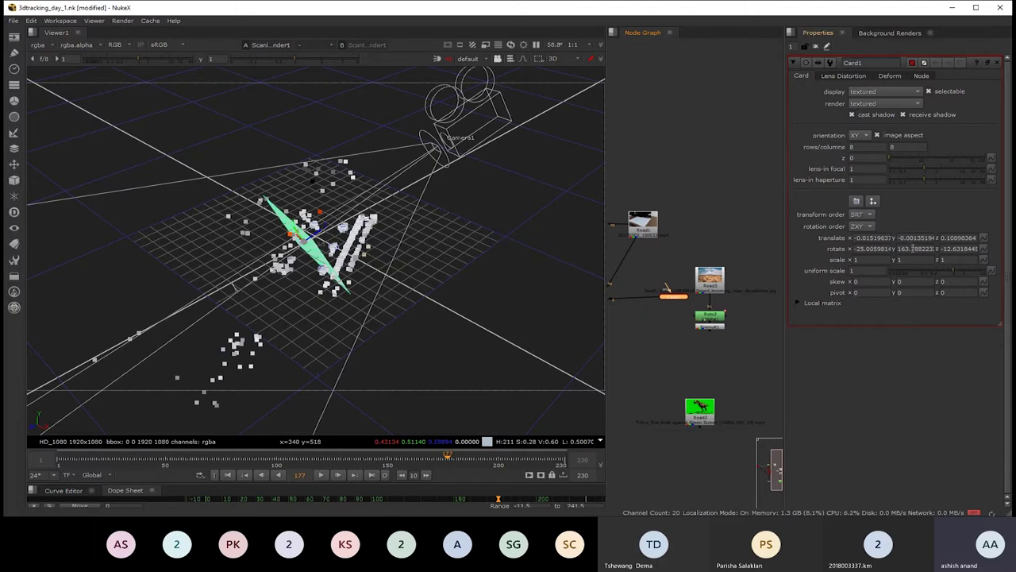
pyautogui.scroll(3, 300, 226)
pyautogui.scroll(3, 300, 227)
# - Set Card1's X rotation so the card lies flat among the point cloud
pyautogui.moveTo(292, 226); pyautogui.dragTo(386, 235)
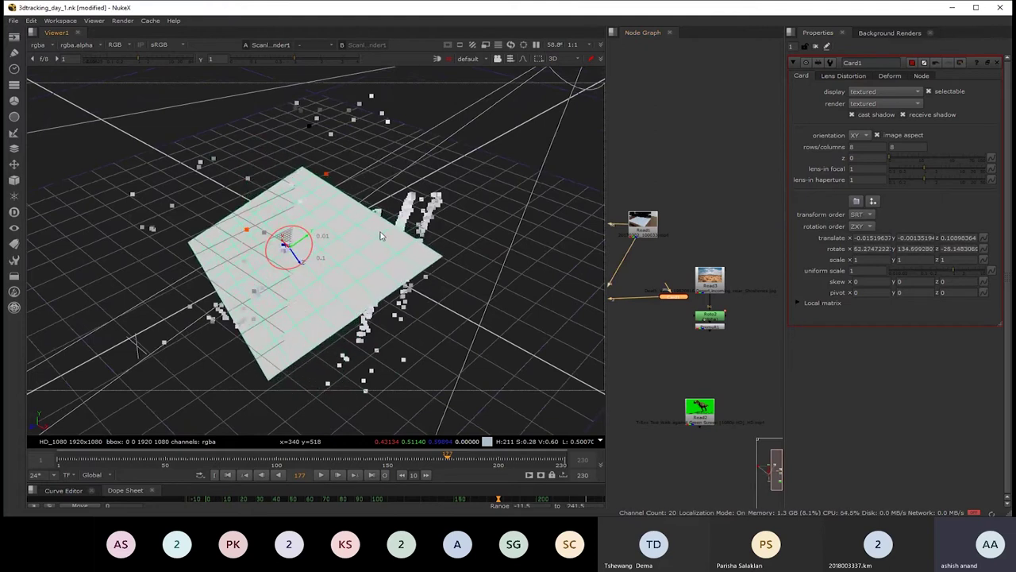
pyautogui.doubleClick(855, 248)
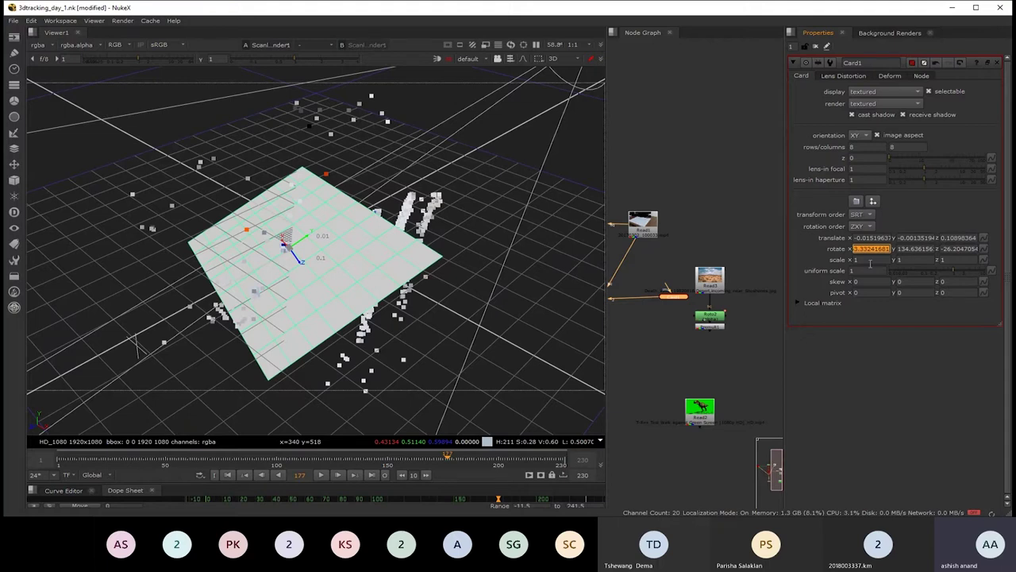
pyautogui.write('0')
pyautogui.hotkey('ctrl', 'z')
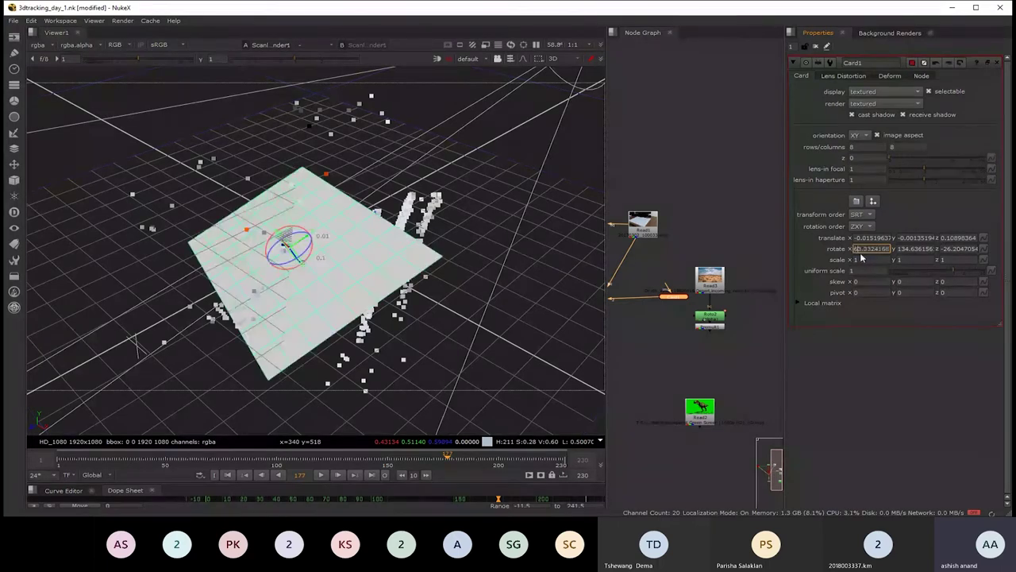
pyautogui.write('0')
pyautogui.write('0')
pyautogui.press('Return')
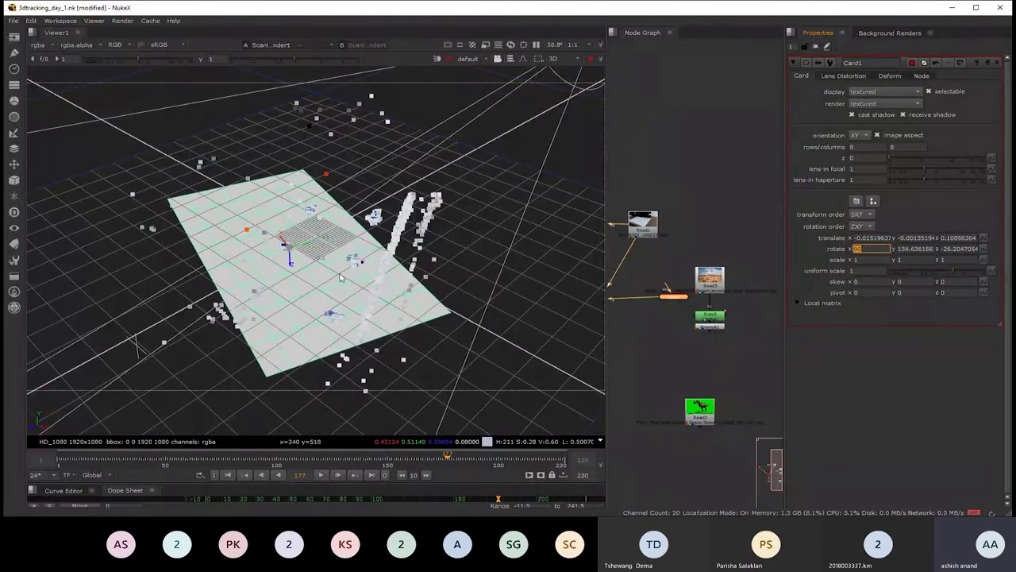
pyautogui.click(475, 334)
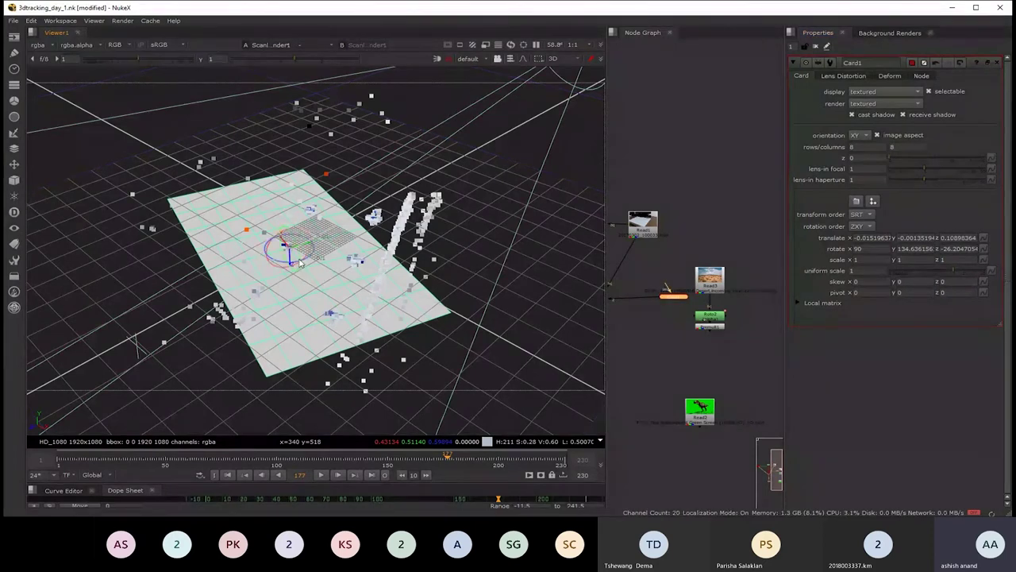
# - Orbit the 3D view and nudge Card1's translate Y slightly positive
pyautogui.moveTo(300, 264); pyautogui.dragTo(314, 266)
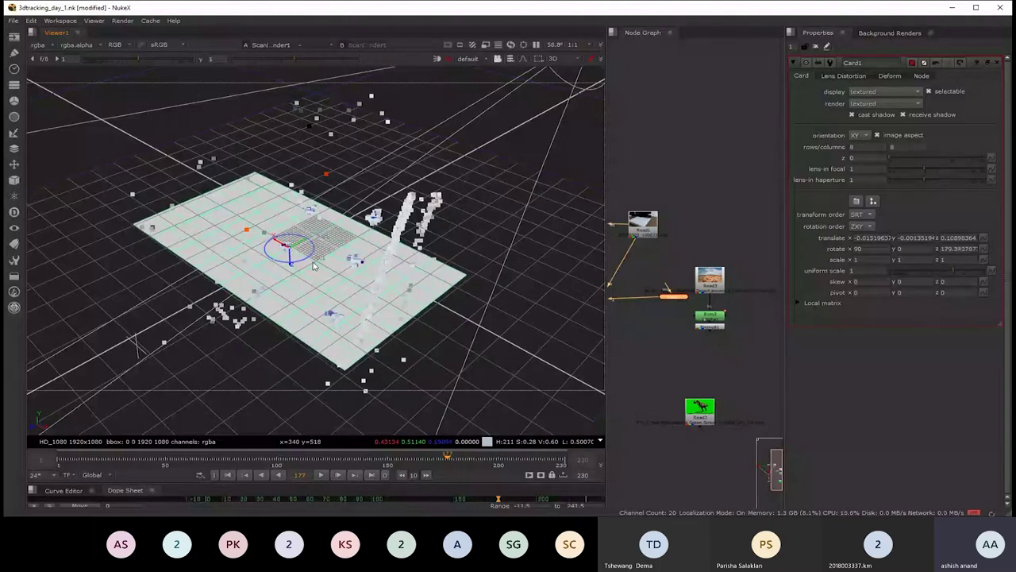
pyautogui.scroll(1, 357, 246)
pyautogui.scroll(1, 381, 239)
pyautogui.scroll(1, 403, 226)
pyautogui.moveTo(403, 226)
pyautogui.mouseDown()
pyautogui.moveTo(325, 181)
pyautogui.moveTo(325, 191)
pyautogui.mouseUp()
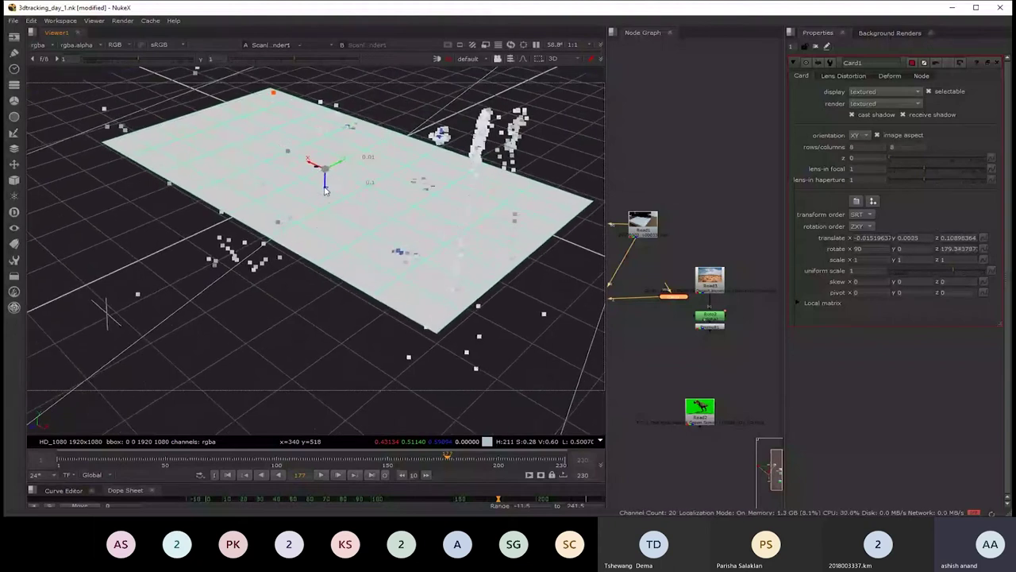
pyautogui.moveTo(324, 191); pyautogui.dragTo(324, 188)
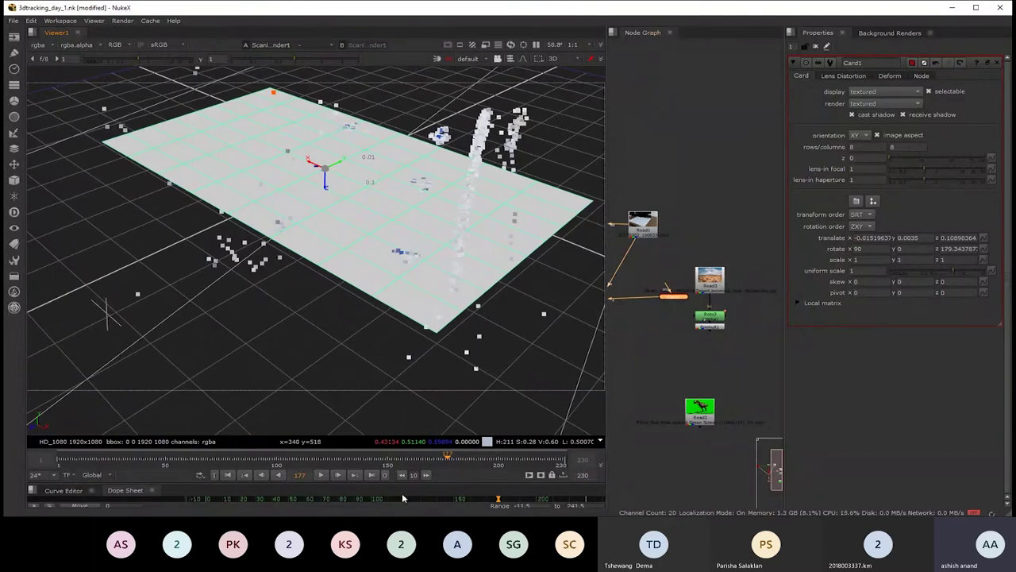
# - Through the tracked camera, set Card1 rotate Y to about -64 to match the notebook
pyautogui.press('Tab')
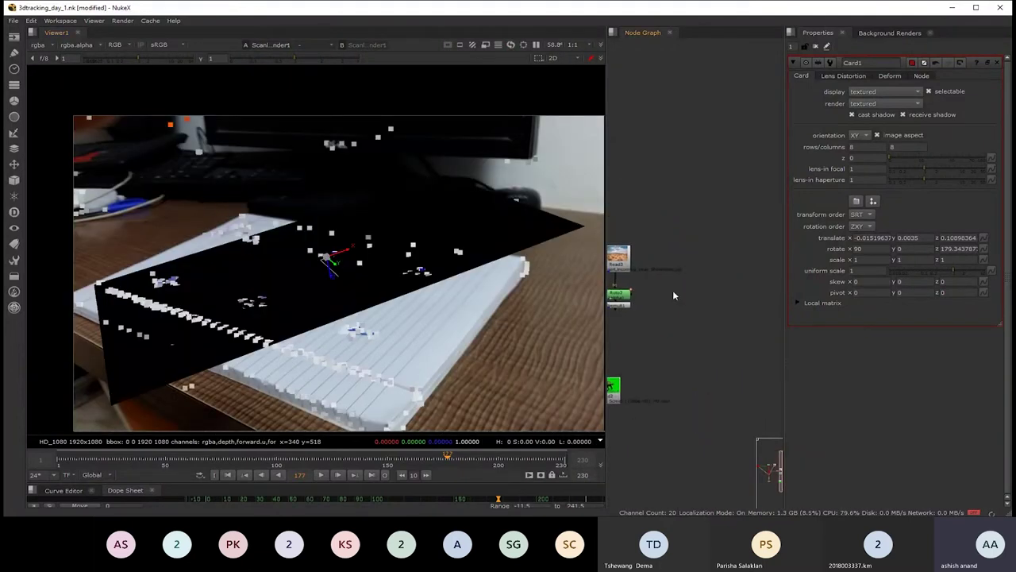
pyautogui.scroll(-1, 674, 333)
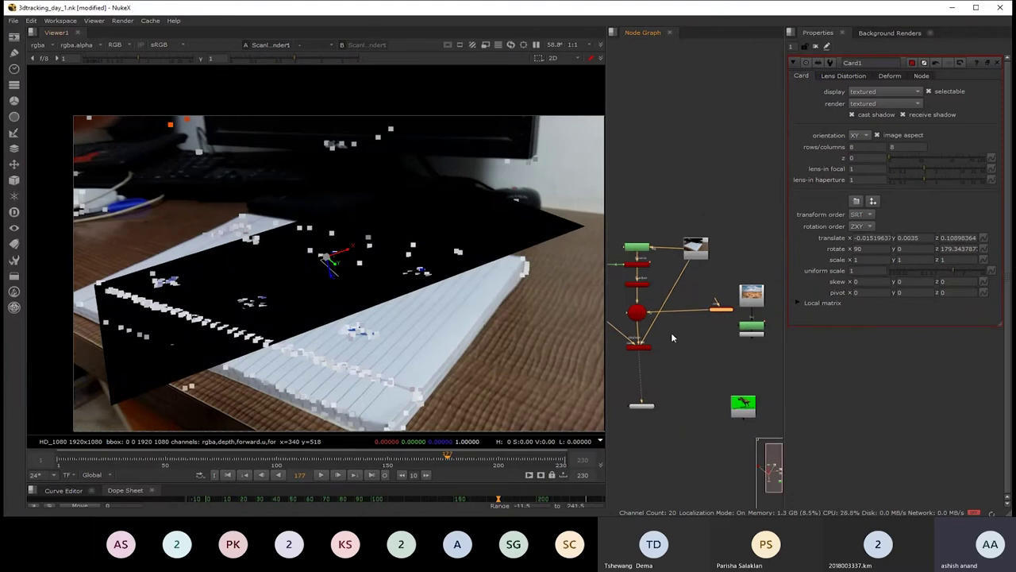
pyautogui.press('ctrl')
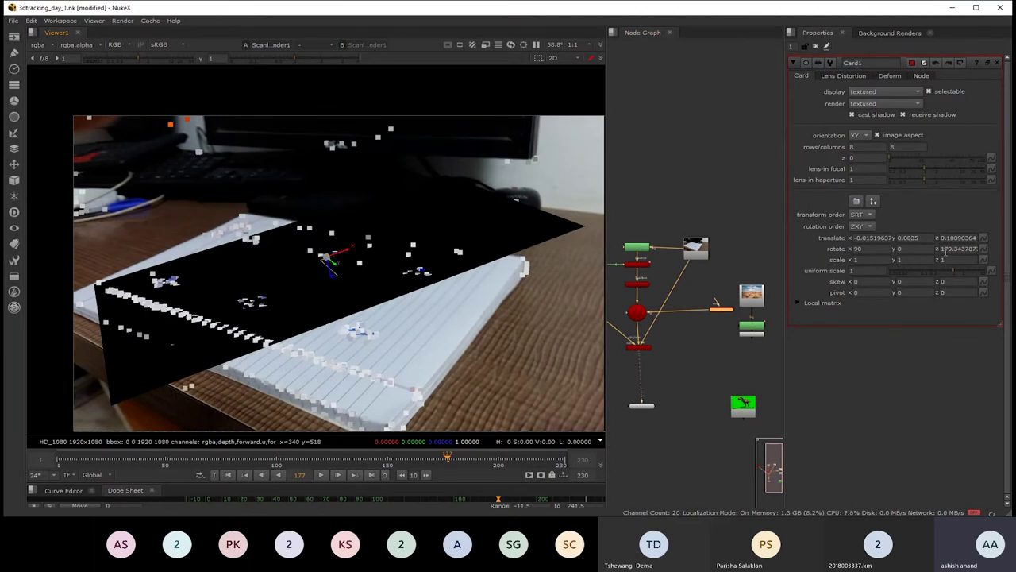
pyautogui.doubleClick(911, 249)
pyautogui.write('18')
pyautogui.press('Return')
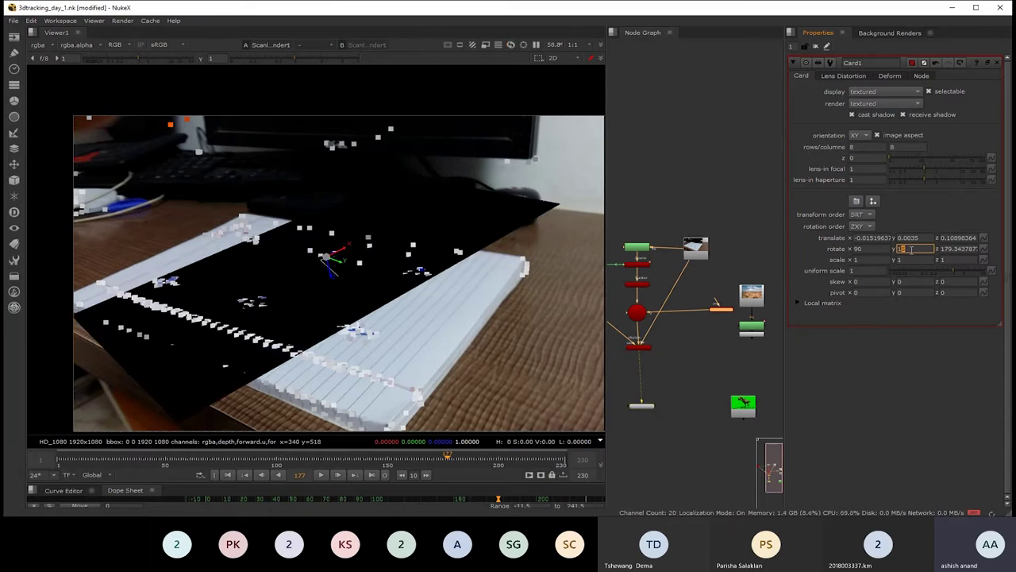
pyautogui.press('Down')
pyautogui.press('Down')
pyautogui.press('Down')
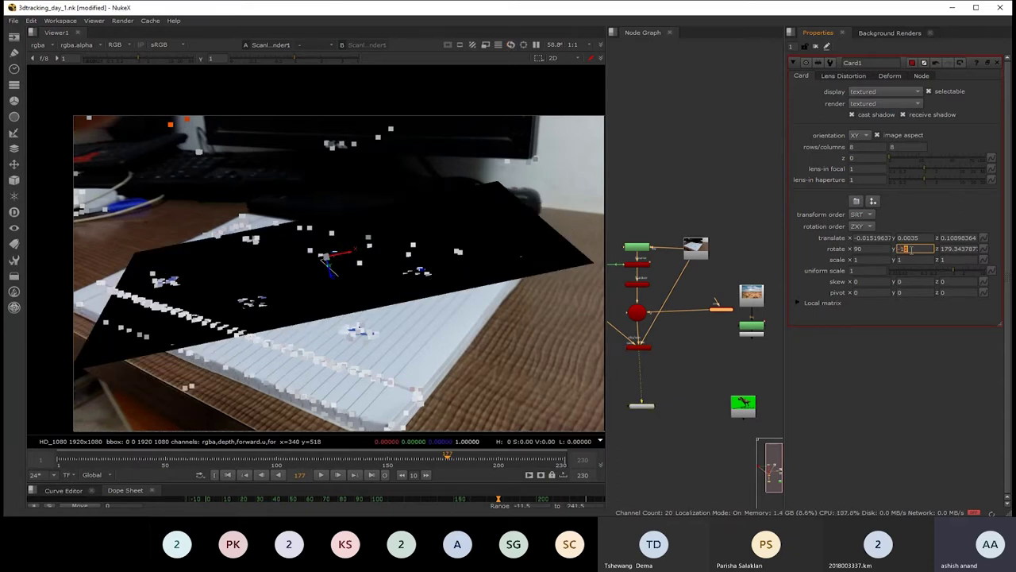
pyautogui.press('Down')
pyautogui.press('Down')
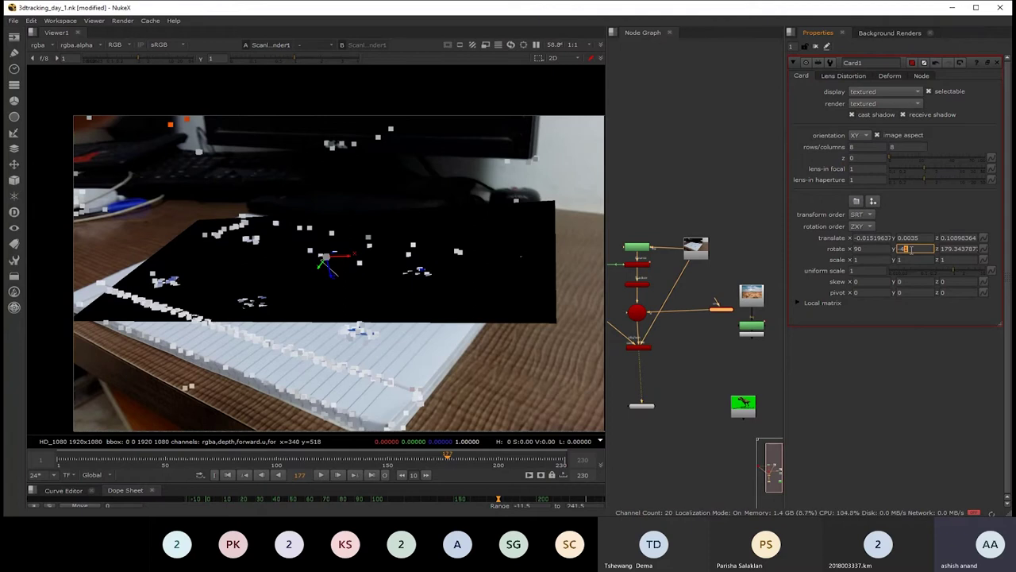
pyautogui.press('Down')
pyautogui.press('Down')
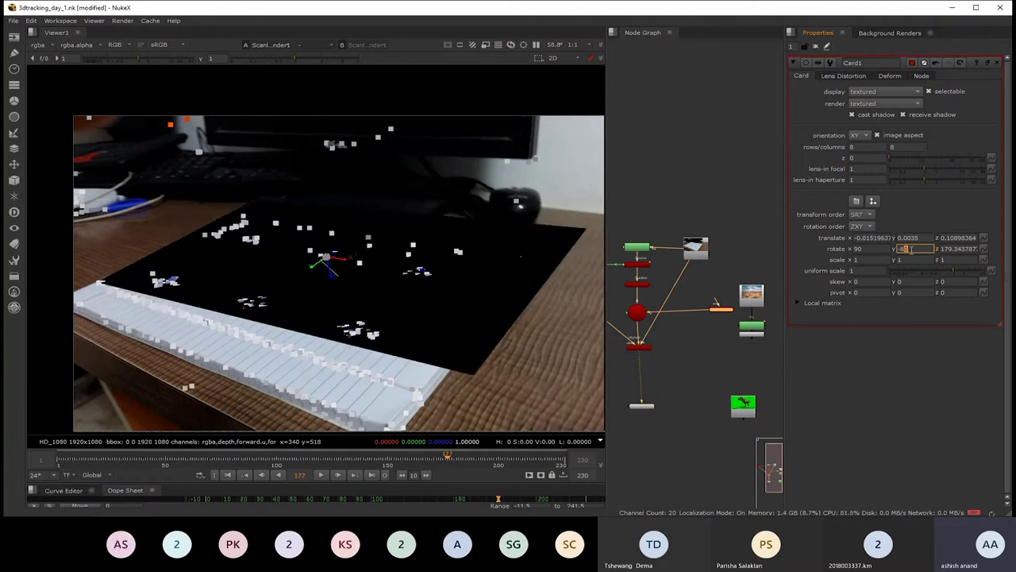
pyautogui.press('Down')
pyautogui.press('Down')
pyautogui.press('Down')
pyautogui.press('Down')
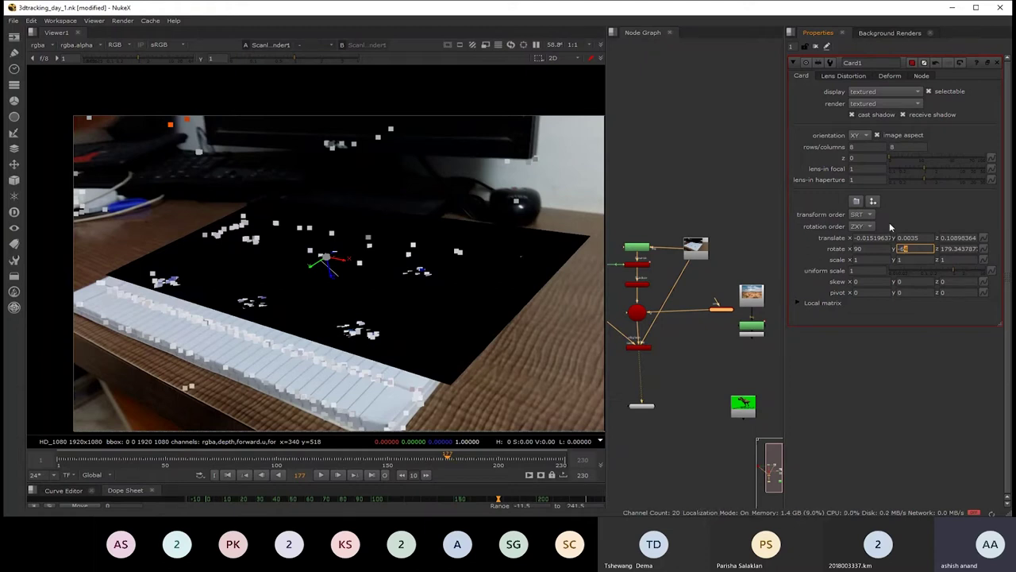
# - Feed the masked desert Premult branch into Card1's img input and place Card1 beneath it
pyautogui.moveTo(745, 310); pyautogui.dragTo(746, 274)
pyautogui.scroll(2, 752, 333)
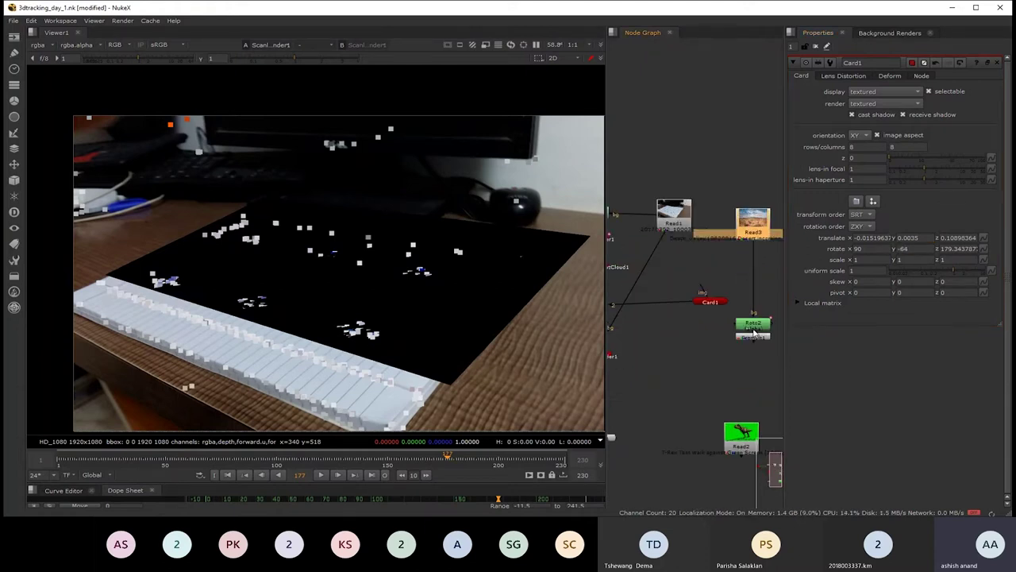
pyautogui.scroll(1, 752, 334)
pyautogui.moveTo(694, 290); pyautogui.dragTo(741, 254)
pyautogui.moveTo(716, 304); pyautogui.dragTo(746, 312)
pyautogui.moveTo(702, 180)
pyautogui.mouseDown()
pyautogui.moveTo(747, 271)
pyautogui.moveTo(750, 317)
pyautogui.mouseUp()
pyautogui.scroll(-1, 750, 318)
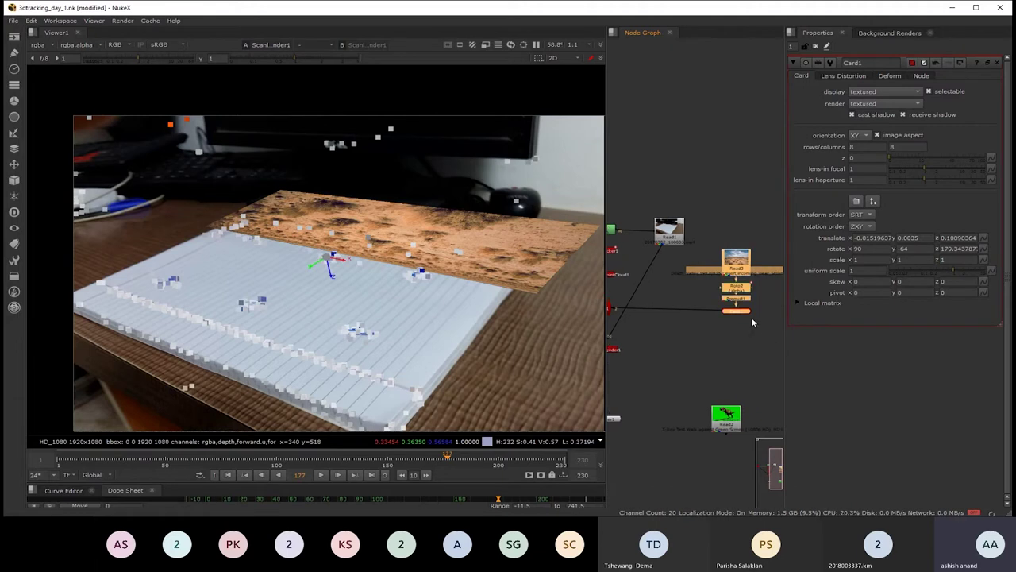
pyautogui.moveTo(712, 259)
pyautogui.mouseDown()
pyautogui.moveTo(774, 342)
pyautogui.moveTo(748, 274)
pyautogui.mouseUp()
# - Insert Transform1 after Premult1 and nudge the desert image's vertical offset upward
pyautogui.click(745, 293)
pyautogui.press('t')
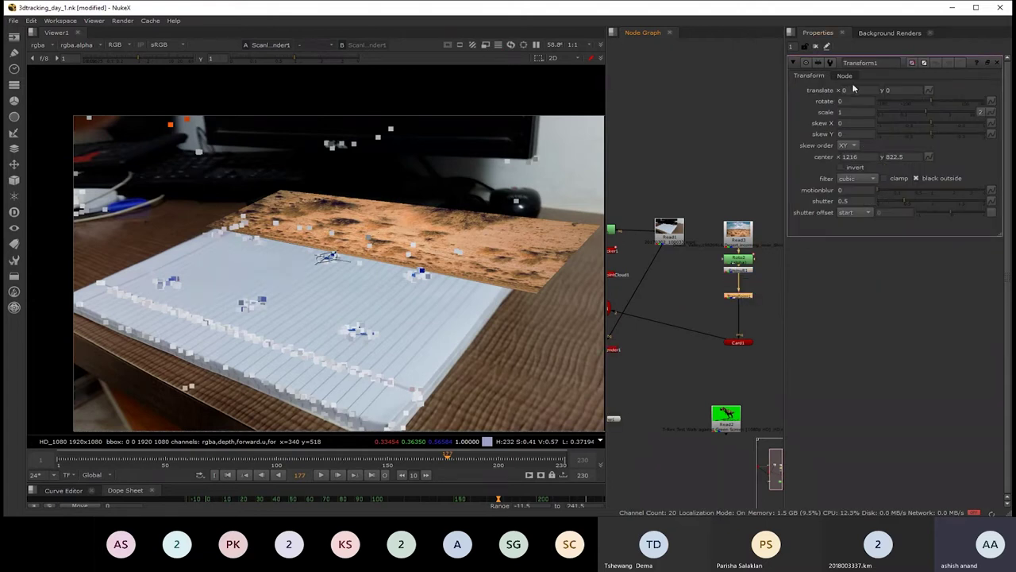
pyautogui.click(905, 90)
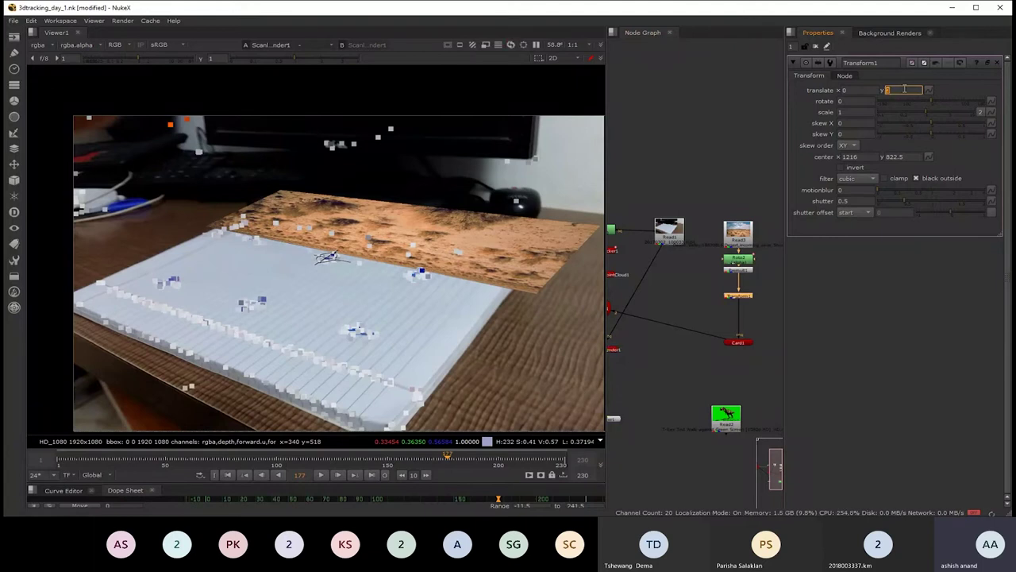
pyautogui.write('10')
pyautogui.press('Return')
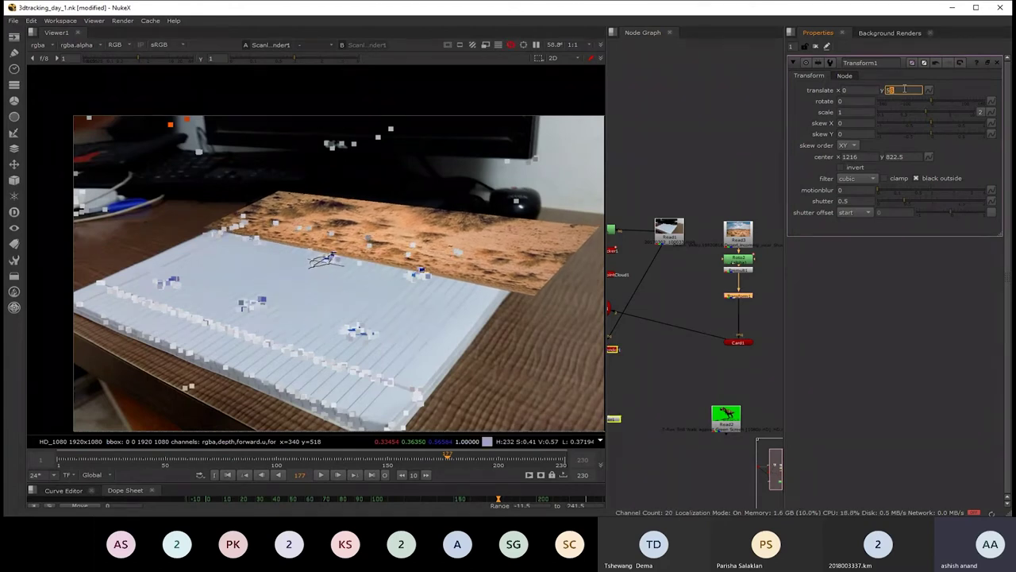
pyautogui.press('Up')
pyautogui.press('Up')
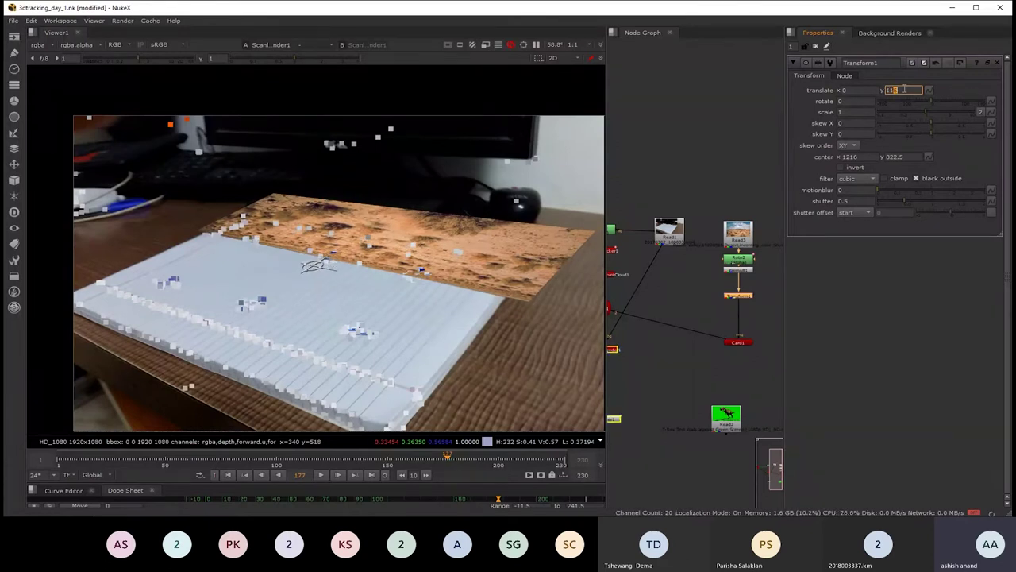
pyautogui.press('Up')
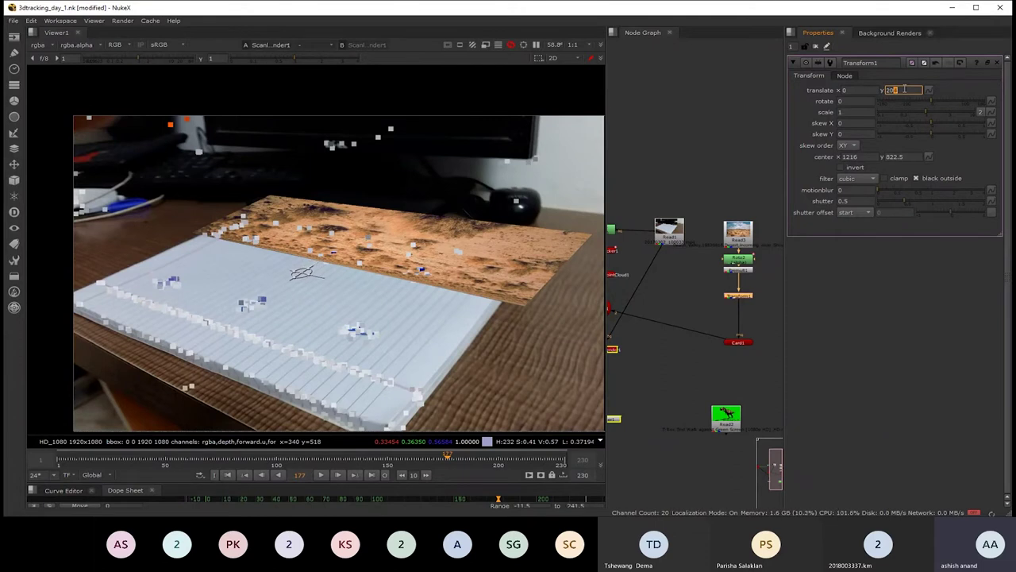
pyautogui.press('Up')
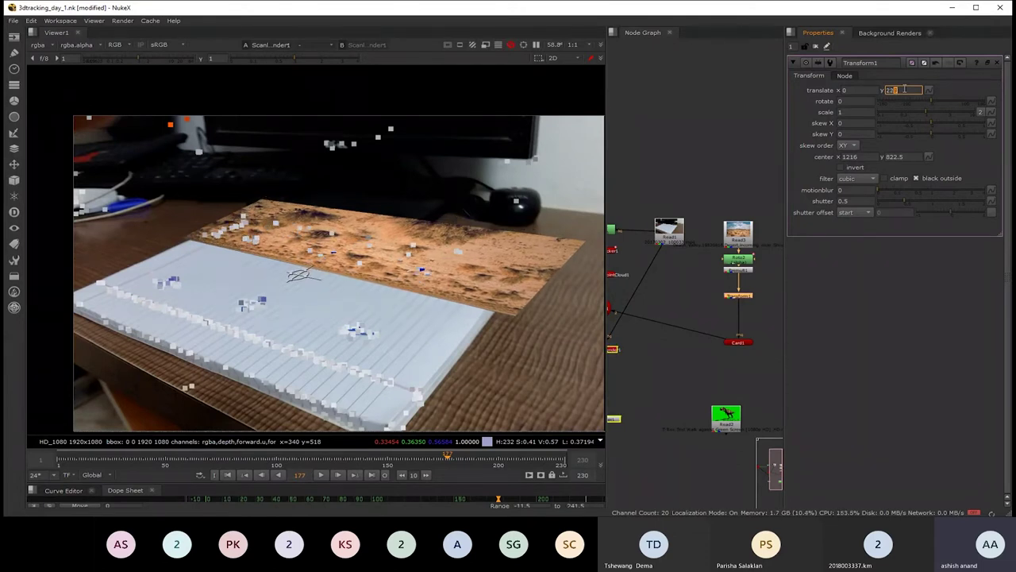
pyautogui.press('Up')
pyautogui.press('Up')
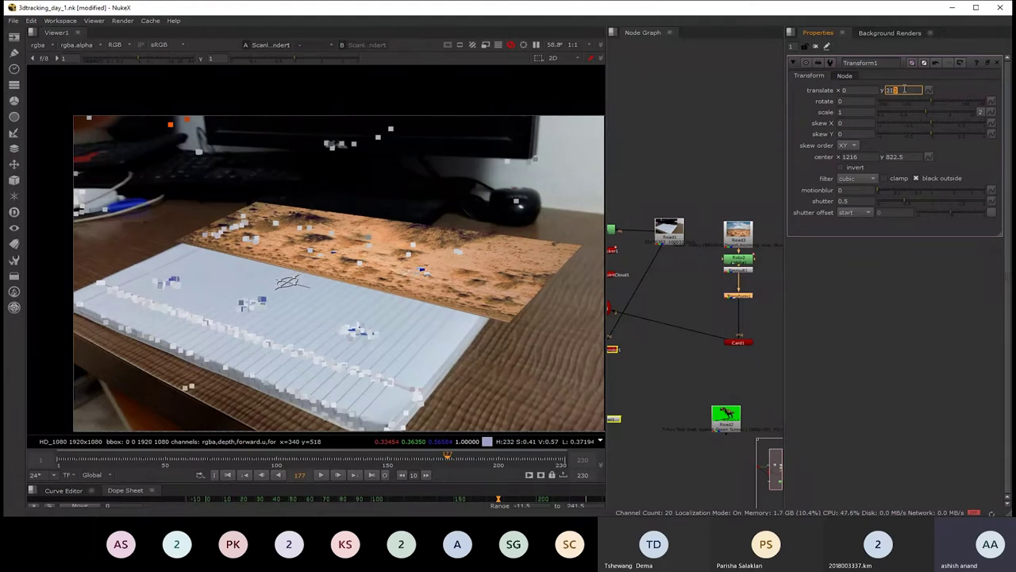
pyautogui.press('Up')
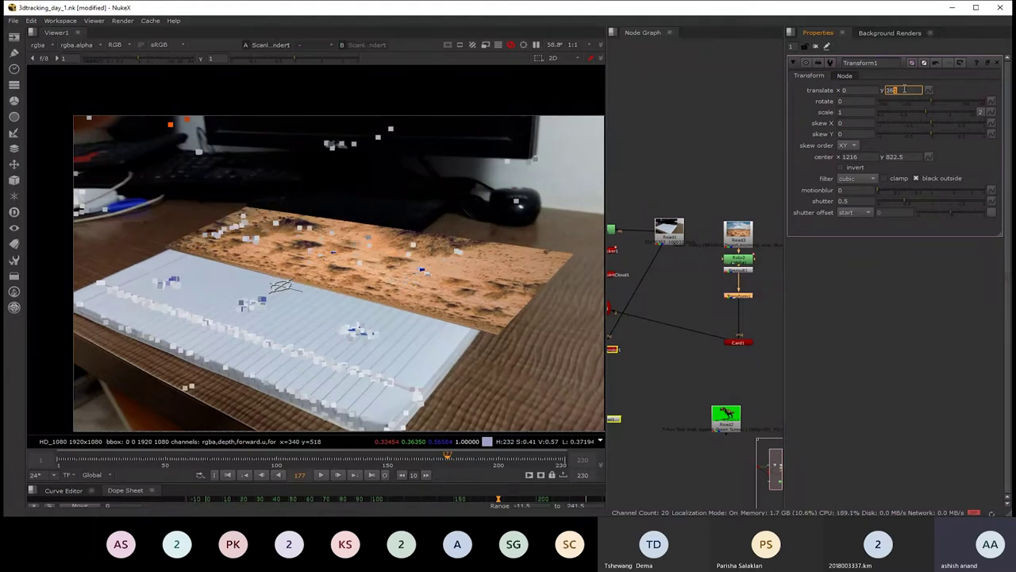
pyautogui.press('Up')
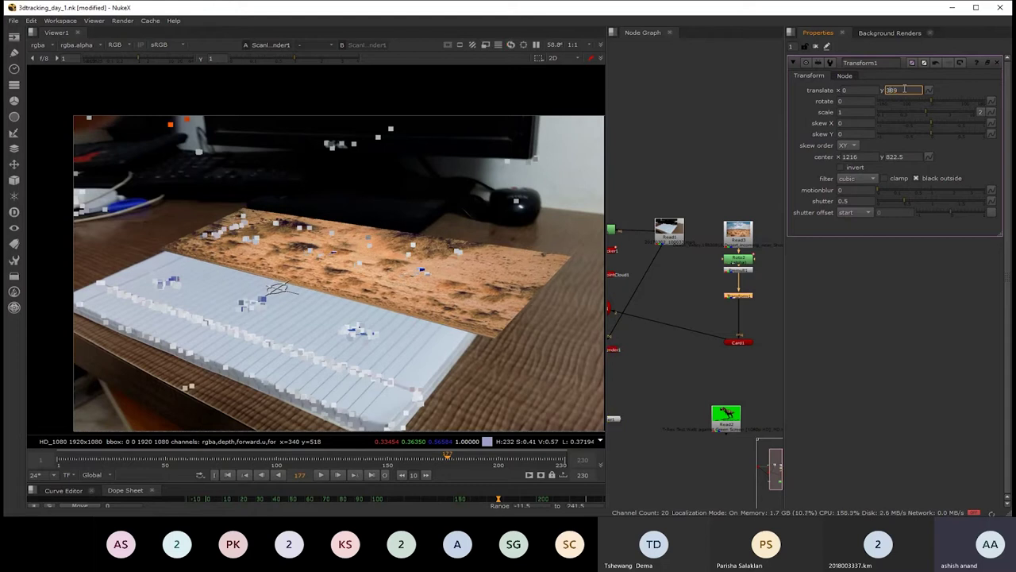
pyautogui.press('Up')
pyautogui.press('Up')
pyautogui.press('Up')
pyautogui.press('Up')
pyautogui.press('Up')
pyautogui.press('Up')
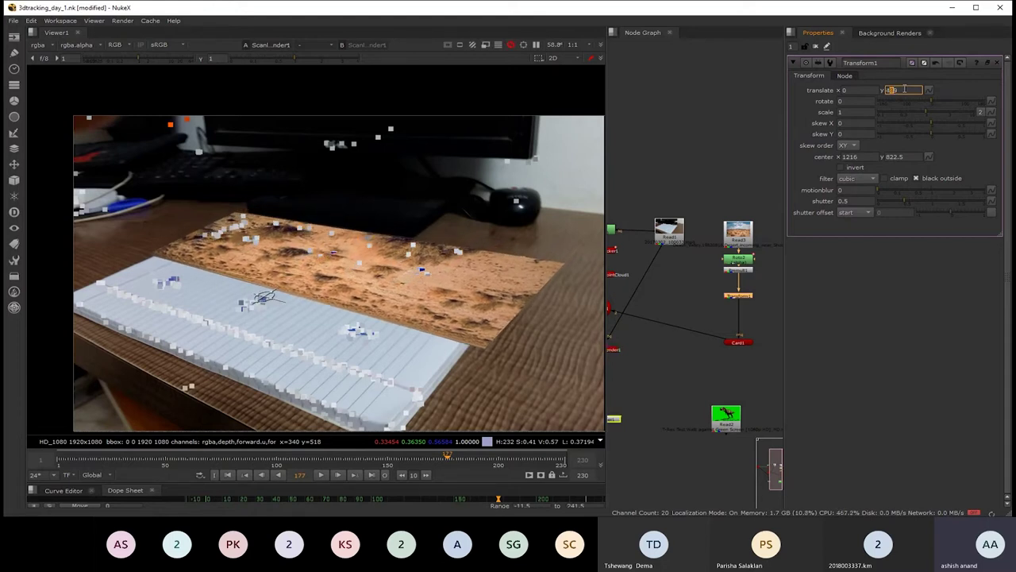
pyautogui.press('Up')
pyautogui.press('Up')
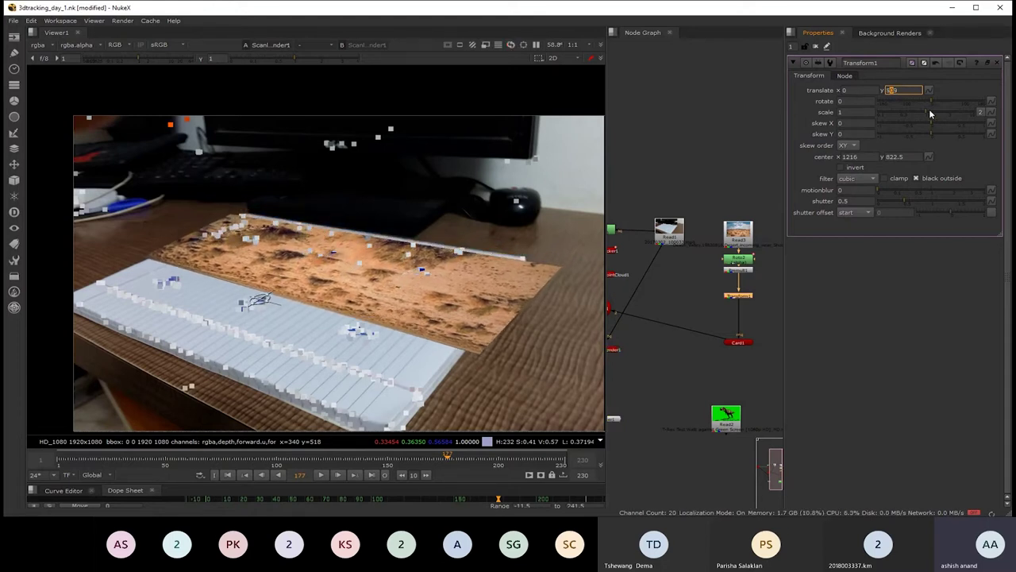
# - Scale the desert image to 2.4 and set its translate Y to 1200
pyautogui.moveTo(933, 112); pyautogui.dragTo(944, 112)
pyautogui.click(892, 89)
pyautogui.write('700')
pyautogui.press('Return')
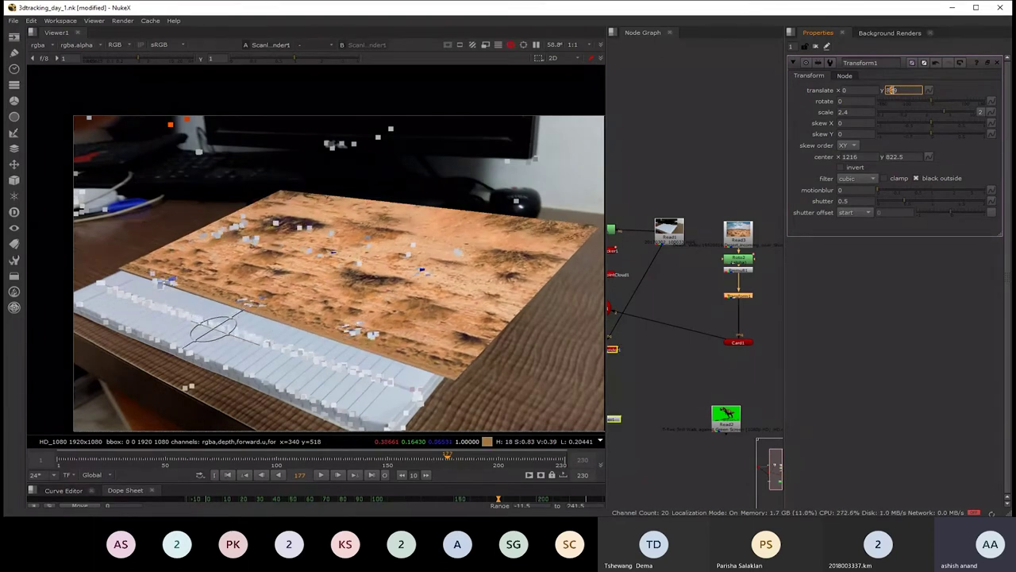
pyautogui.write('600')
pyautogui.press('Return')
pyautogui.write('1000')
pyautogui.press('Return')
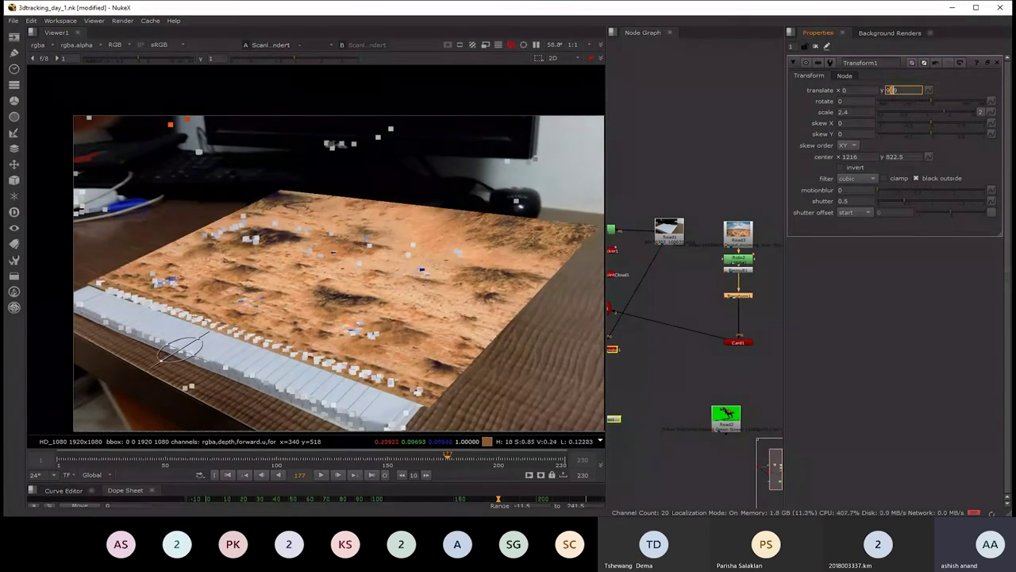
pyautogui.write('1100')
pyautogui.press('Return')
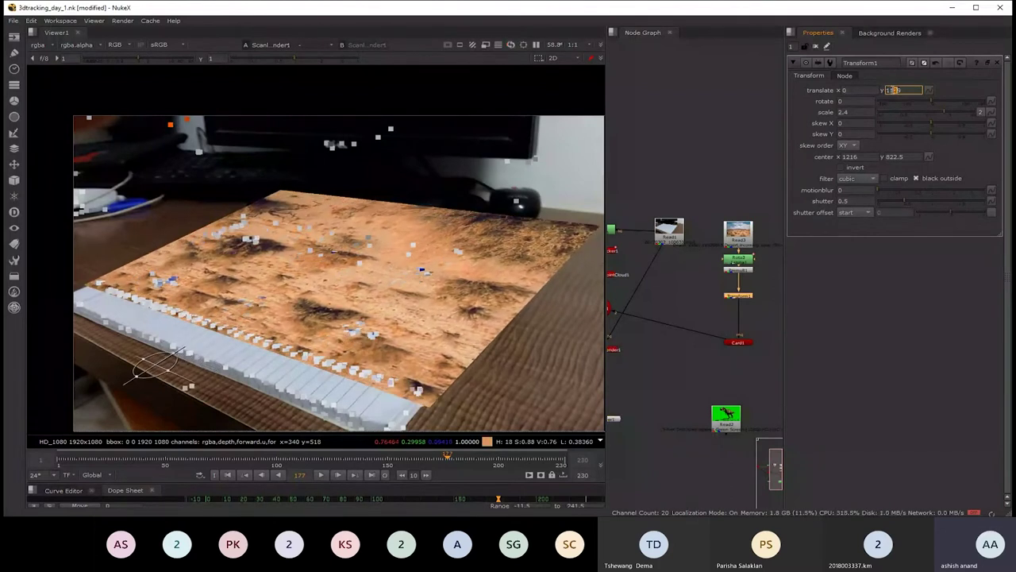
pyautogui.write('1200')
pyautogui.press('Return')
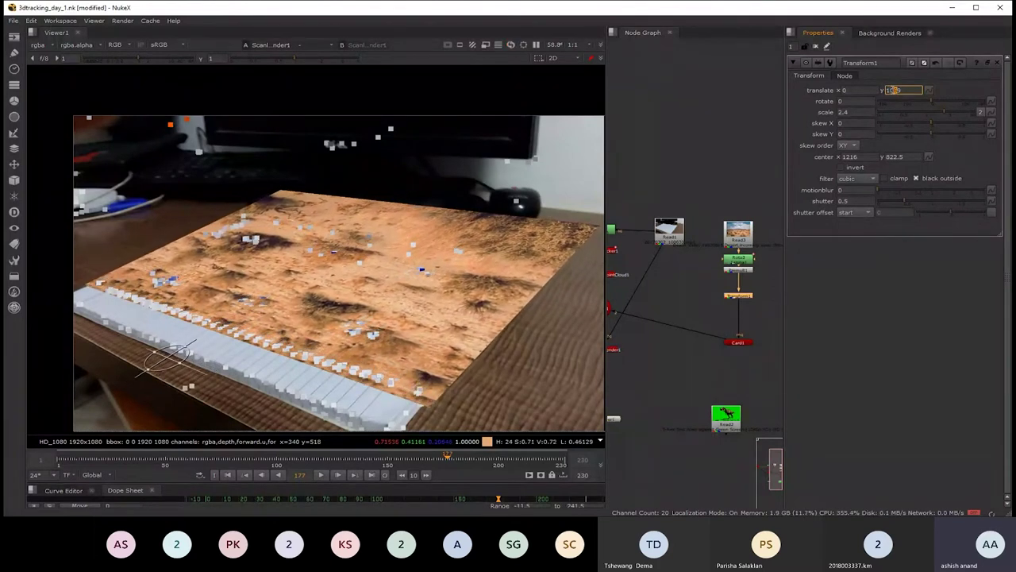
# - Move Card1 over the notebook and step its Z rotation from -180 to 360
pyautogui.doubleClick(751, 343)
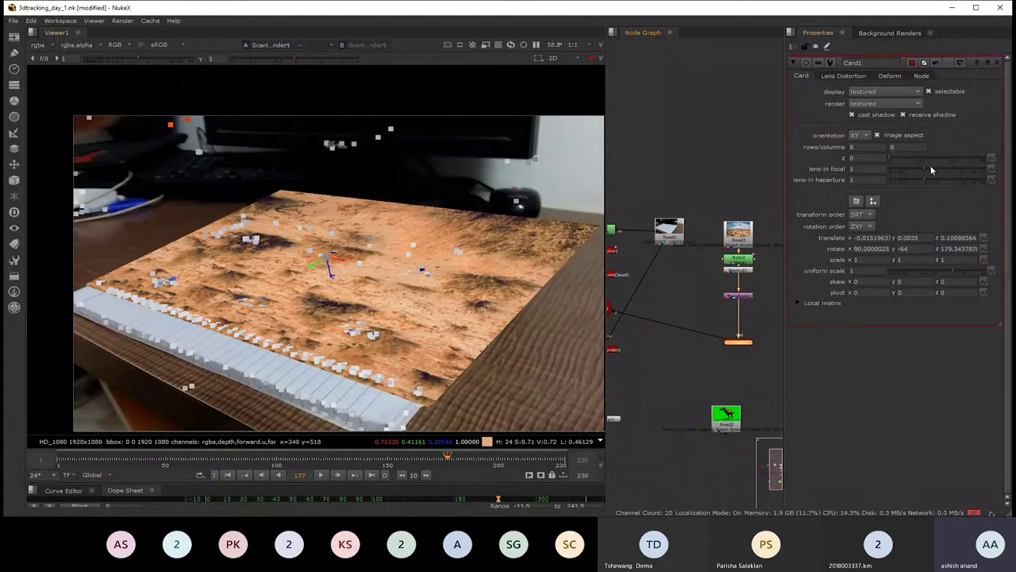
pyautogui.moveTo(313, 270)
pyautogui.mouseDown()
pyautogui.moveTo(288, 287)
pyautogui.moveTo(293, 280)
pyautogui.mouseUp()
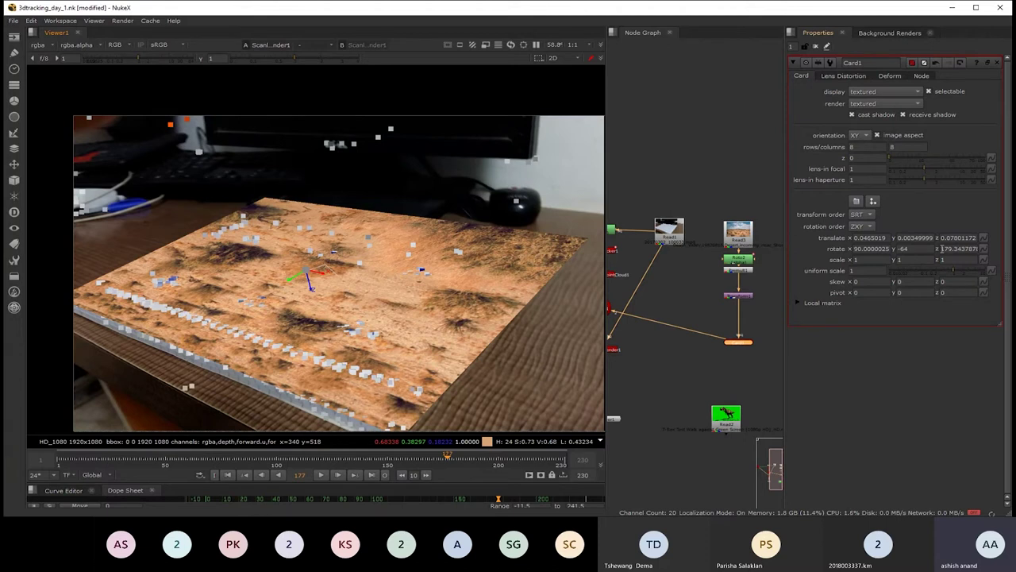
pyautogui.doubleClick(941, 248)
pyautogui.write('-180')
pyautogui.press('Return')
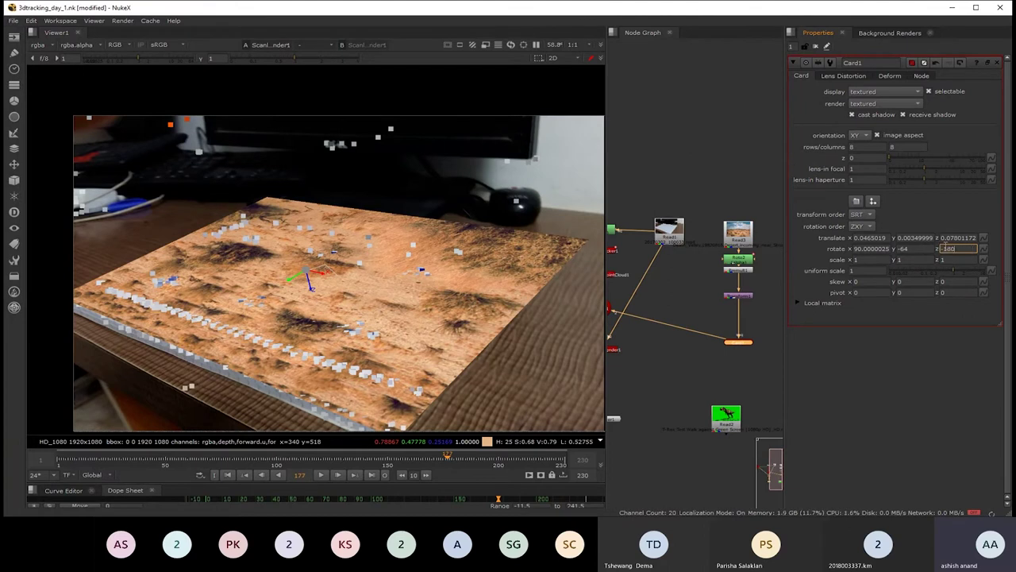
pyautogui.write('-190')
pyautogui.press('Return')
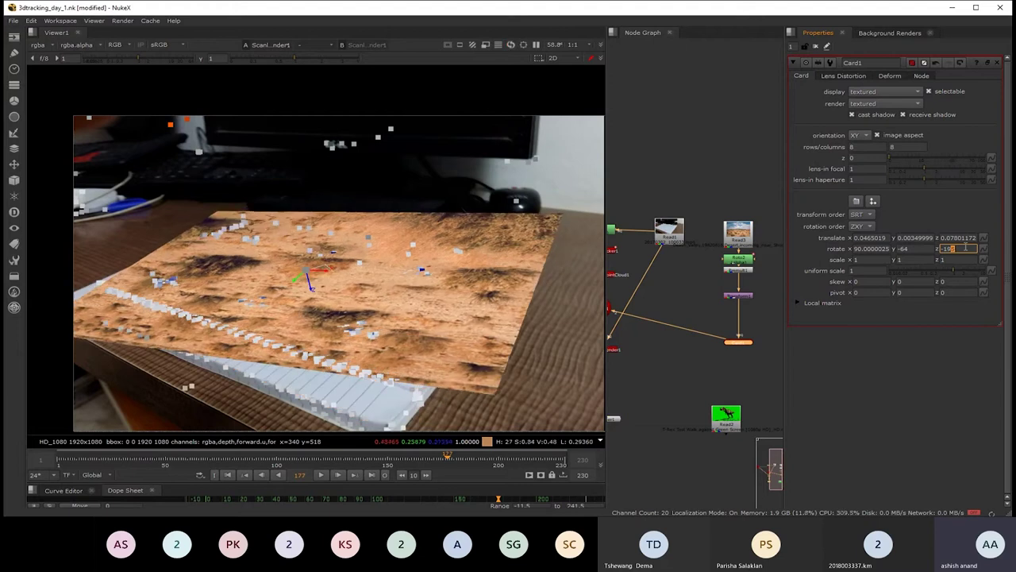
pyautogui.write('-200')
pyautogui.press('Return')
pyautogui.press('Down')
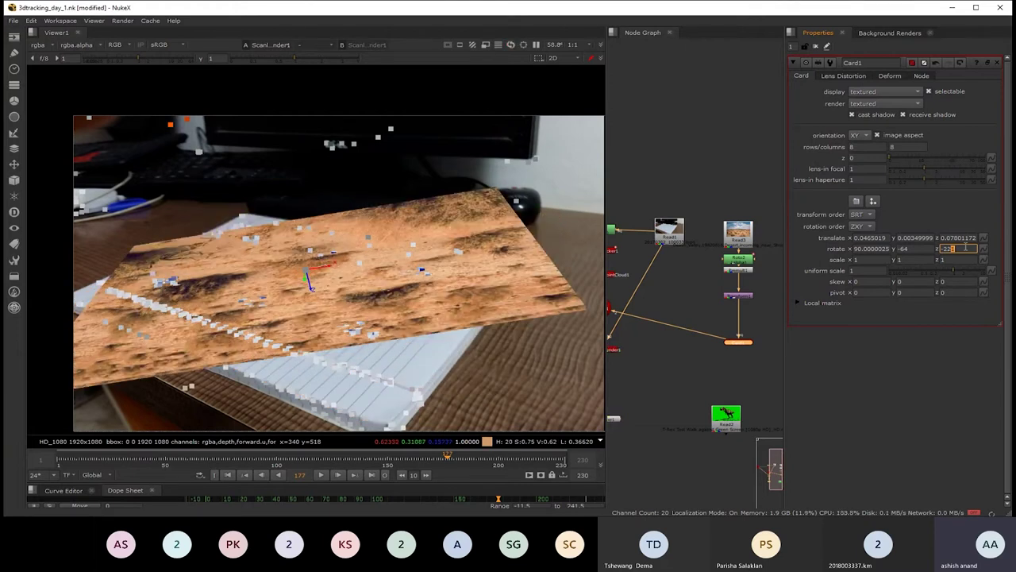
pyautogui.press('Down')
pyautogui.press('Down')
pyautogui.press('Down')
pyautogui.press('Down')
pyautogui.press('Down')
pyautogui.press('Down')
pyautogui.press('Down')
pyautogui.press('Down')
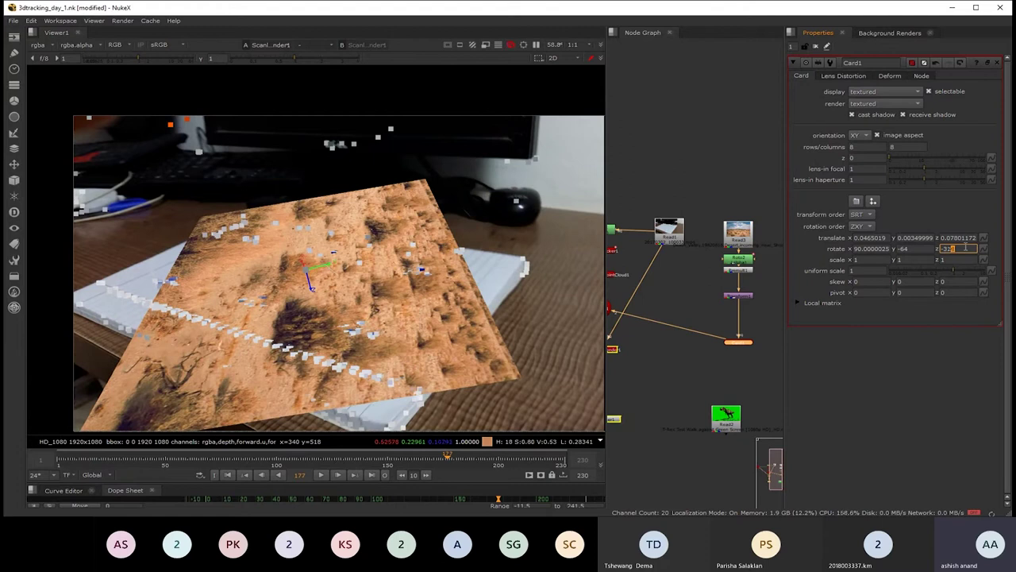
pyautogui.scroll(-3, 965, 248)
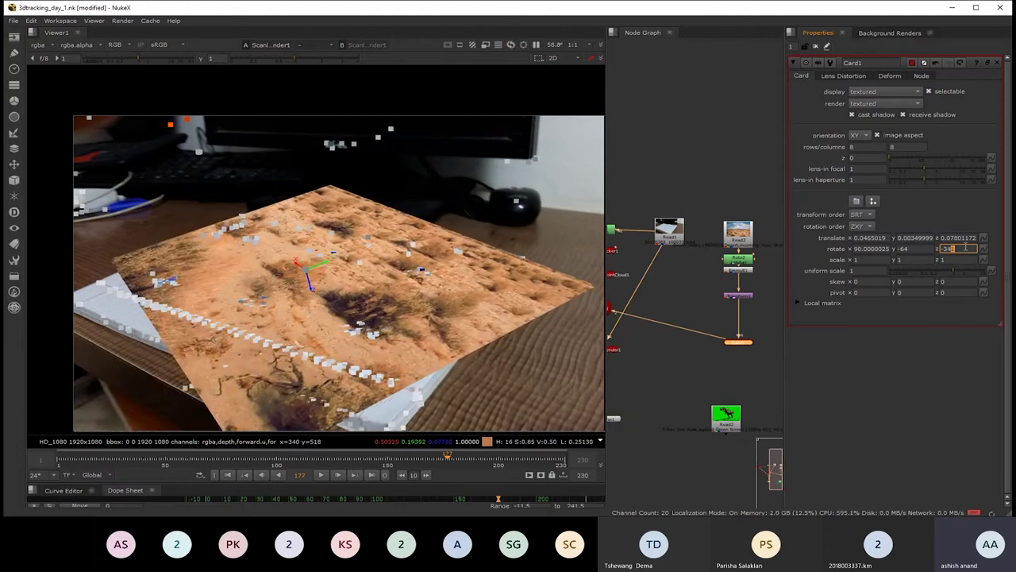
pyautogui.scroll(-2, 966, 248)
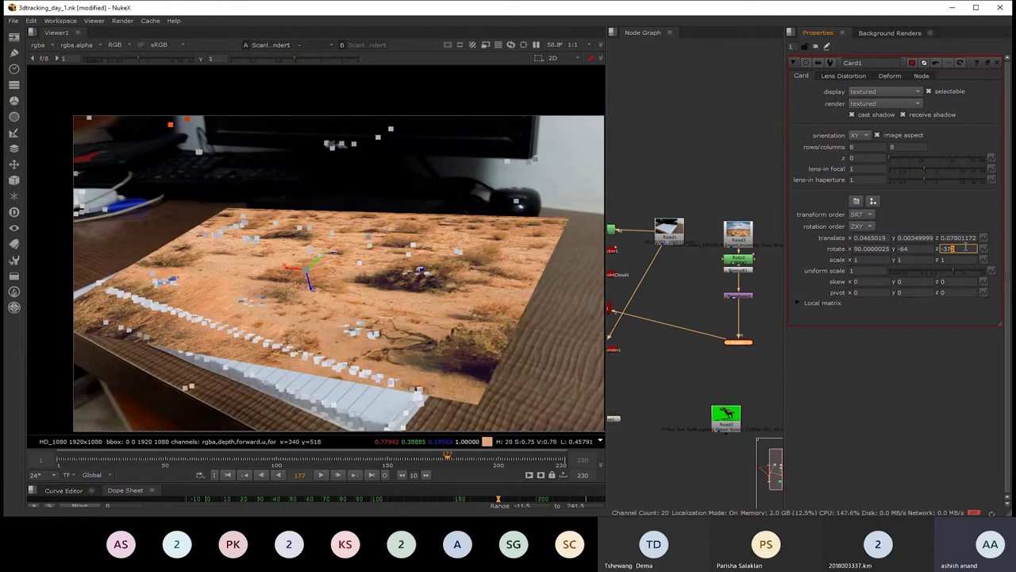
pyautogui.scroll(-1, 965, 248)
pyautogui.scroll(-1, 965, 248)
pyautogui.scroll(-1, 965, 248)
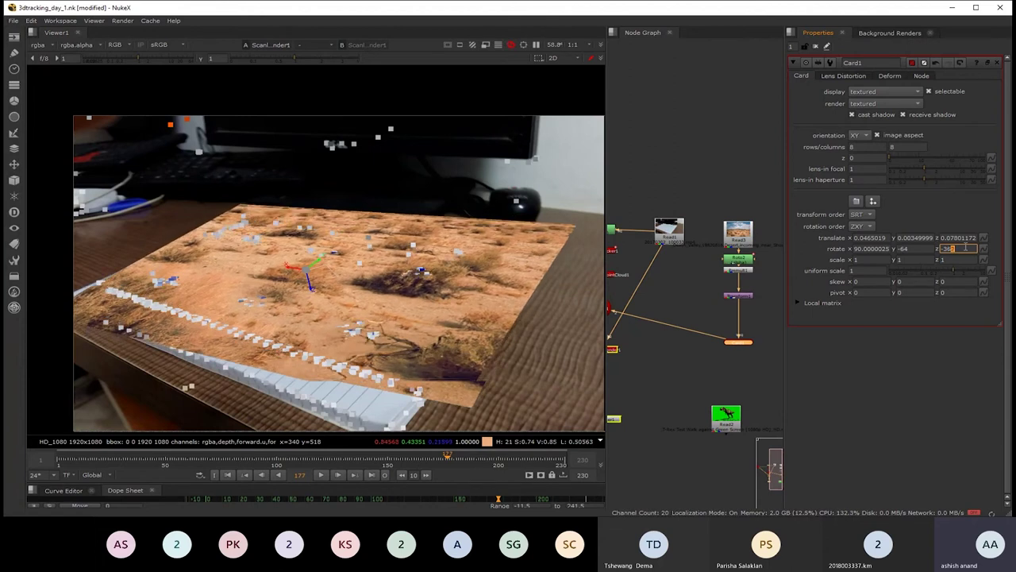
pyautogui.scroll(-1, 966, 247)
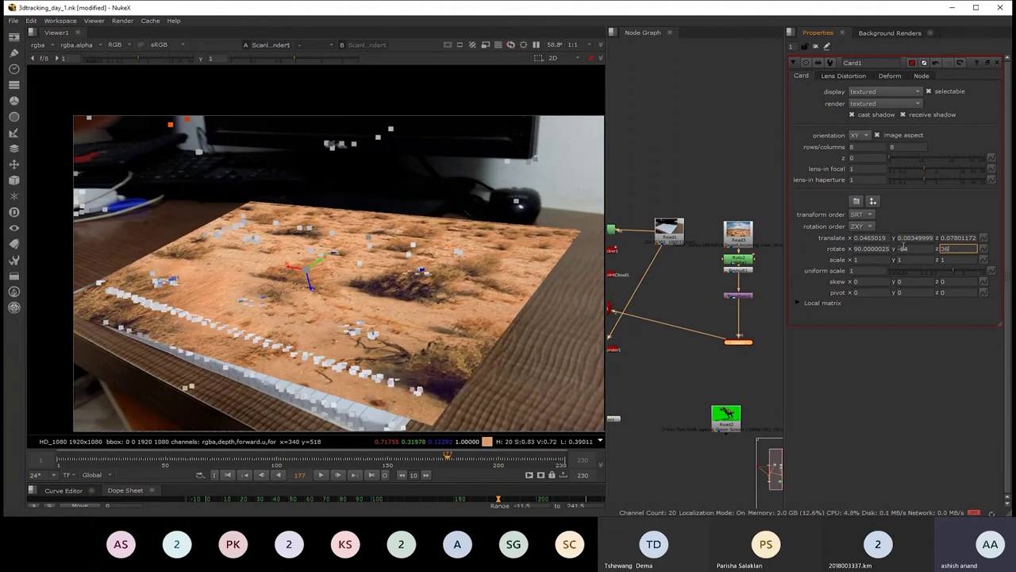
pyautogui.press('Down')
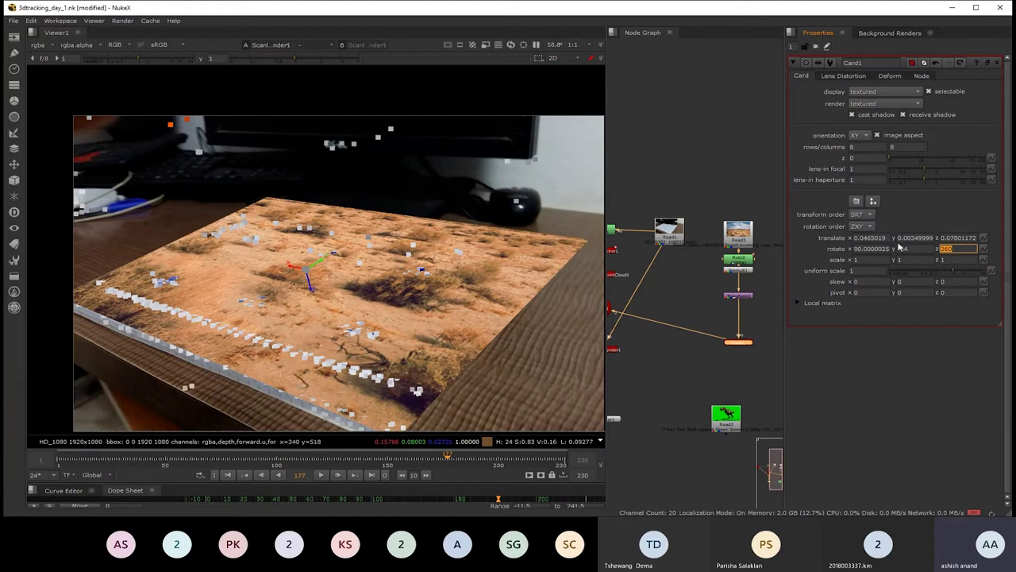
pyautogui.scroll(3, 658, 298)
pyautogui.scroll(2, 659, 299)
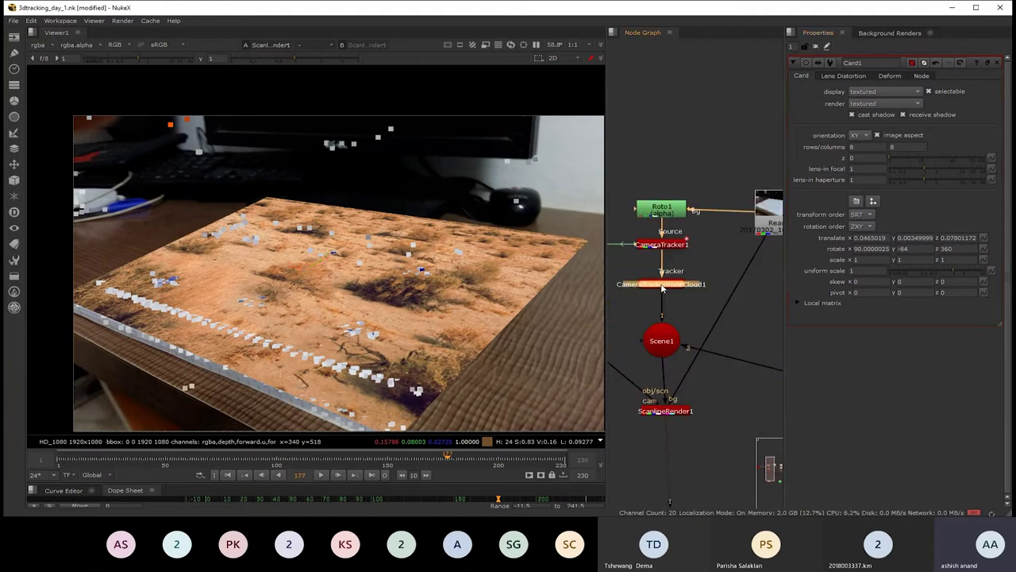
# - Hide CameraTrackerPointCloud1's point overlay and play the shot from frame 1
pyautogui.doubleClick(662, 284)
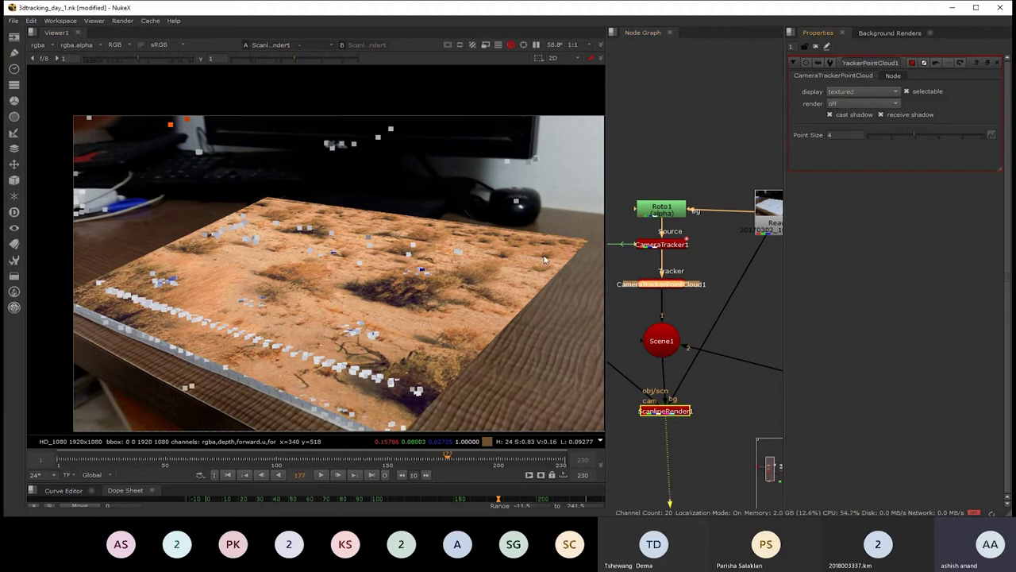
pyautogui.click(688, 188)
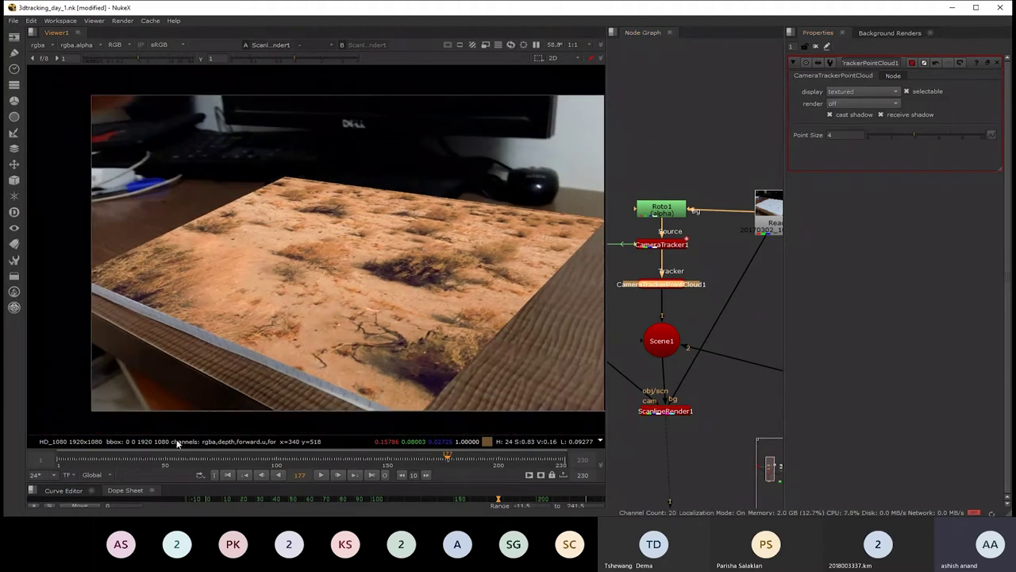
pyautogui.click(58, 458)
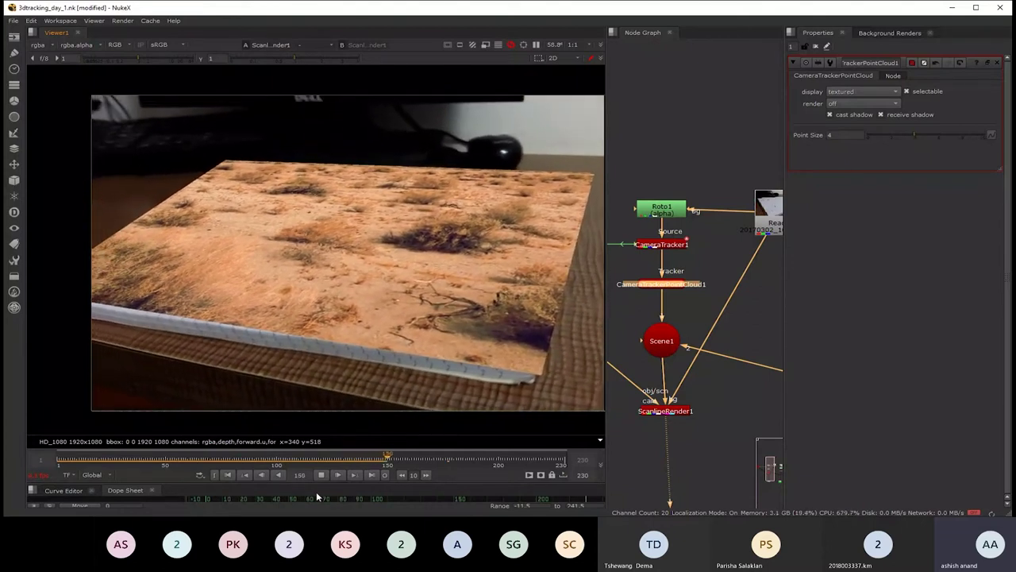
# - Stop, rewind to frame 14, replay, then stop at frame 61 and scrub to 17
pyautogui.click(325, 480)
pyautogui.moveTo(397, 454); pyautogui.dragTo(57, 465)
pyautogui.click(320, 476)
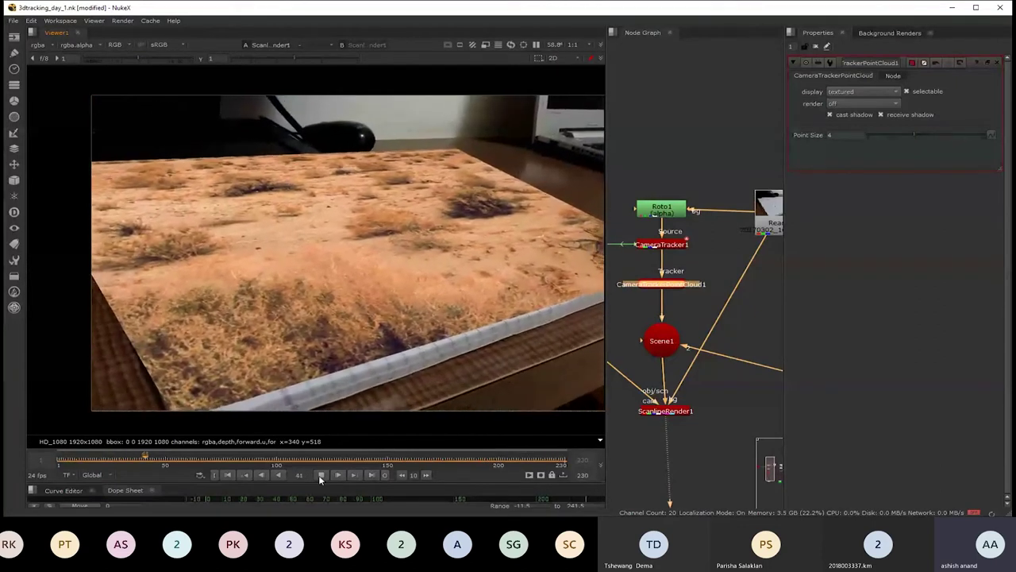
pyautogui.click(320, 474)
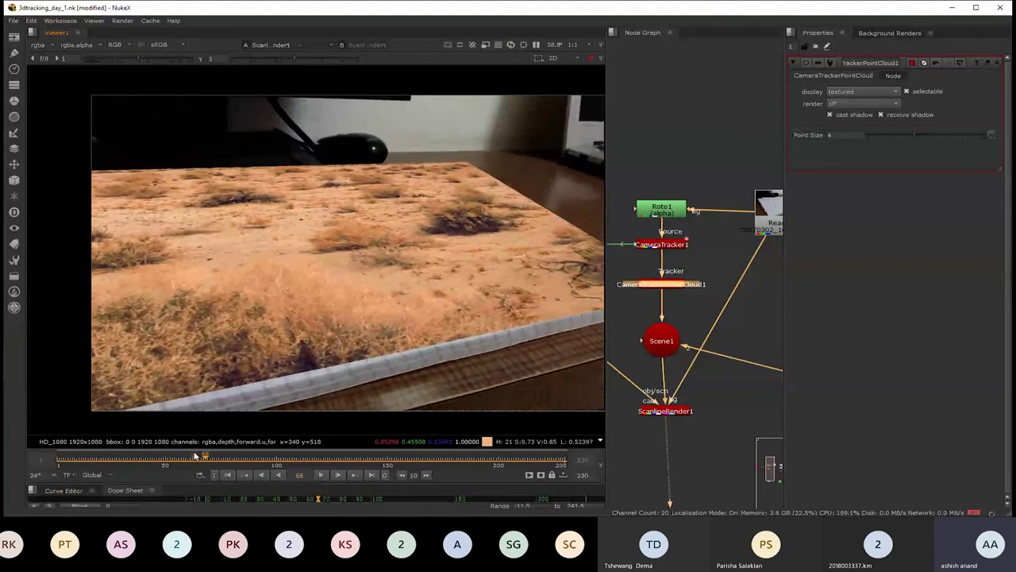
pyautogui.moveTo(143, 457)
pyautogui.mouseDown()
pyautogui.moveTo(93, 460)
pyautogui.moveTo(139, 458)
pyautogui.mouseUp()
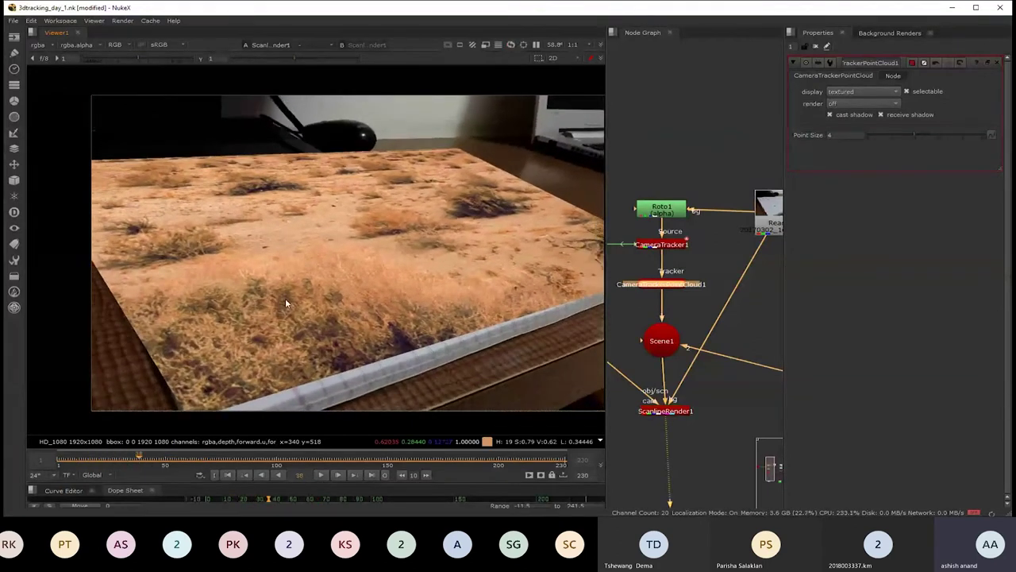
# - Check the desert card against the plate in 3D, then nudge its position in 2D
pyautogui.press('space')
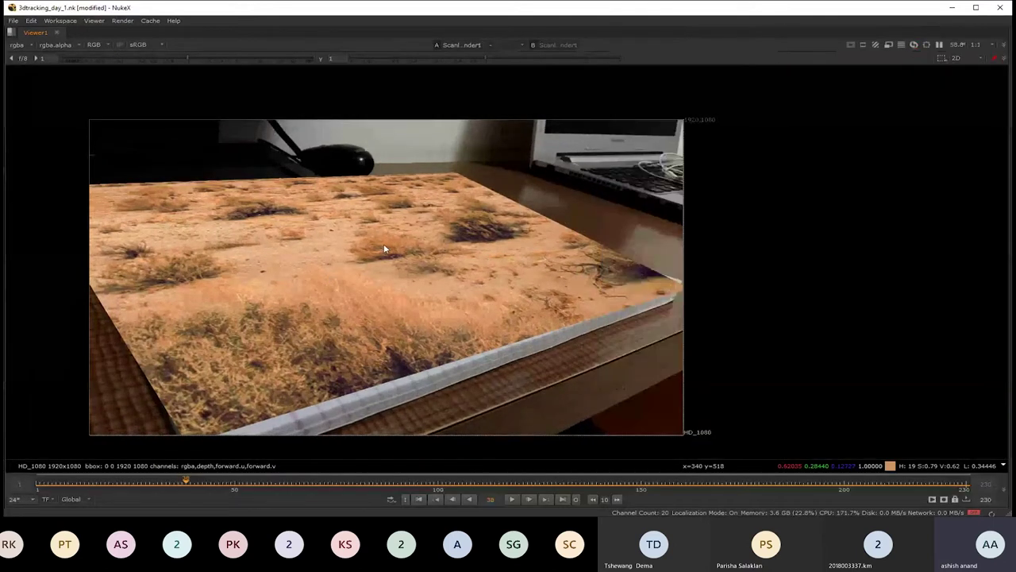
pyautogui.press('Tab')
pyautogui.moveTo(735, 232)
pyautogui.mouseDown()
pyautogui.moveTo(491, 138)
pyautogui.moveTo(517, 209)
pyautogui.moveTo(532, 173)
pyautogui.mouseUp()
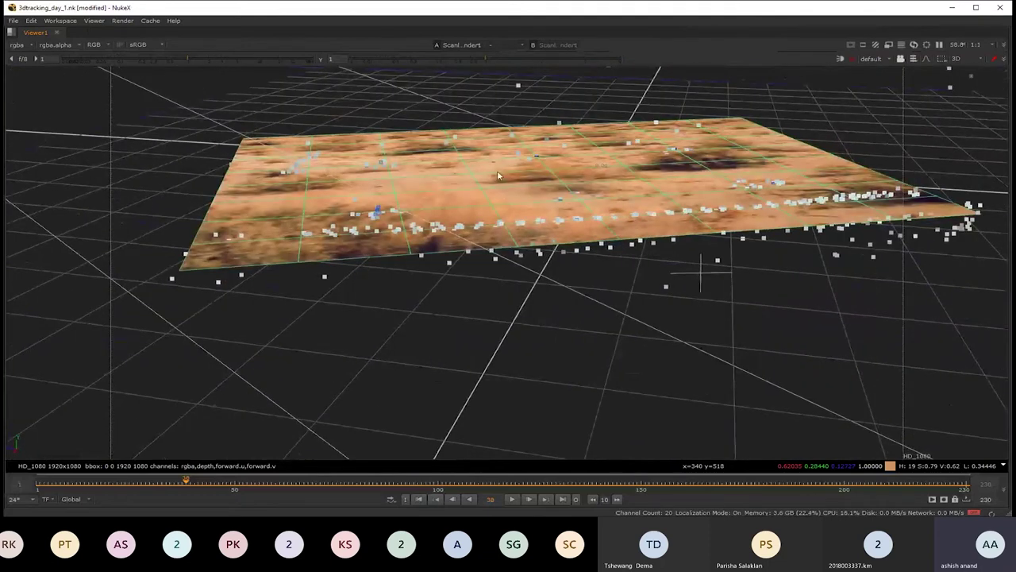
pyautogui.press('w')
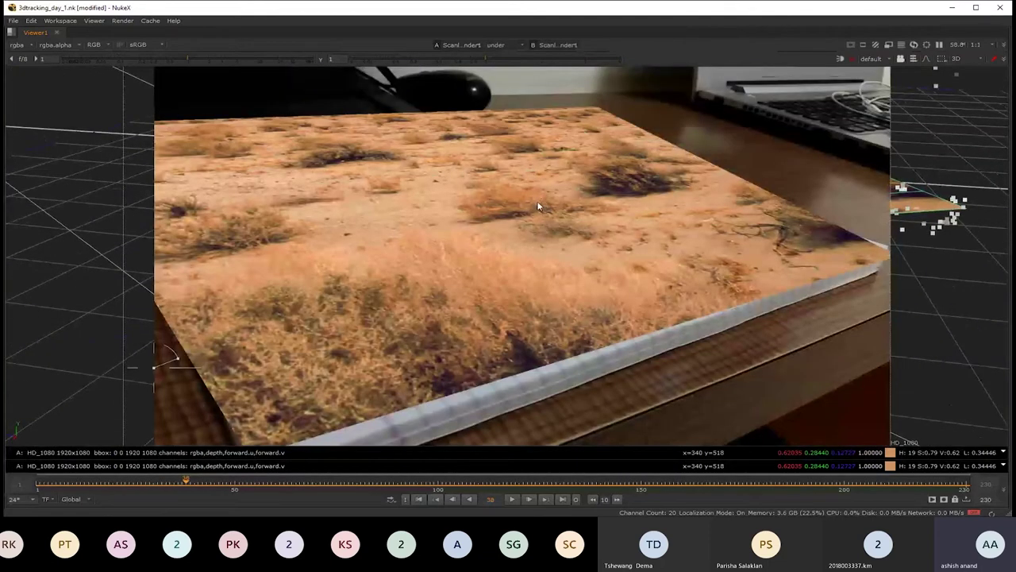
pyautogui.press('Tab')
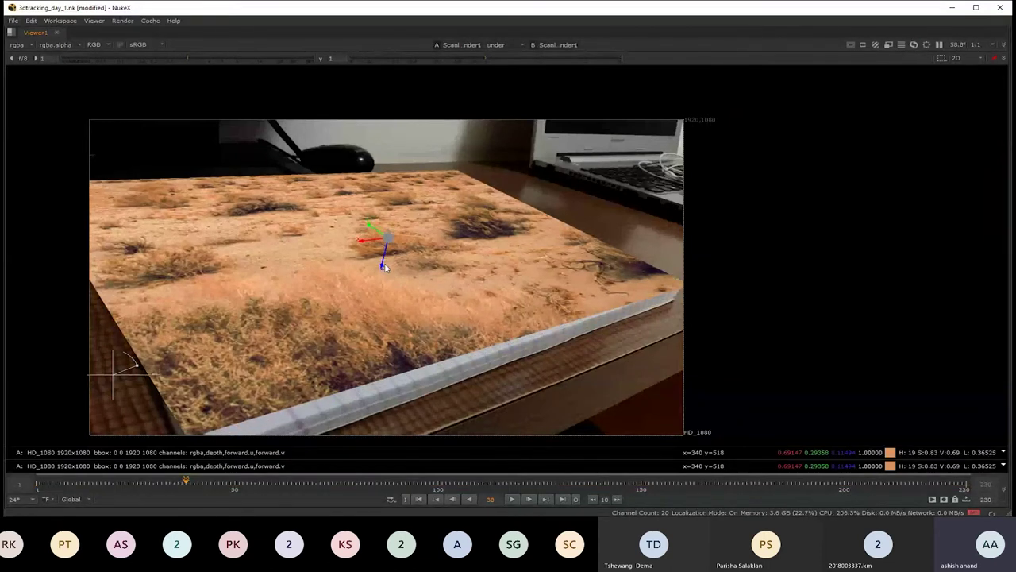
pyautogui.moveTo(378, 231); pyautogui.dragTo(379, 234)
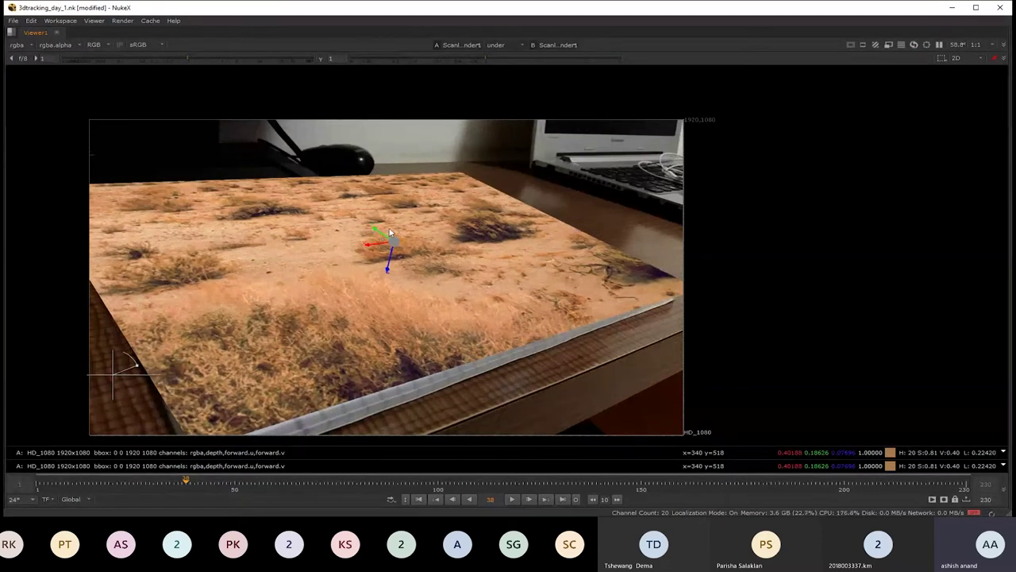
# - Replay the shot to frame 38, then scrub back and step through frames 5 to 16
pyautogui.press('space')
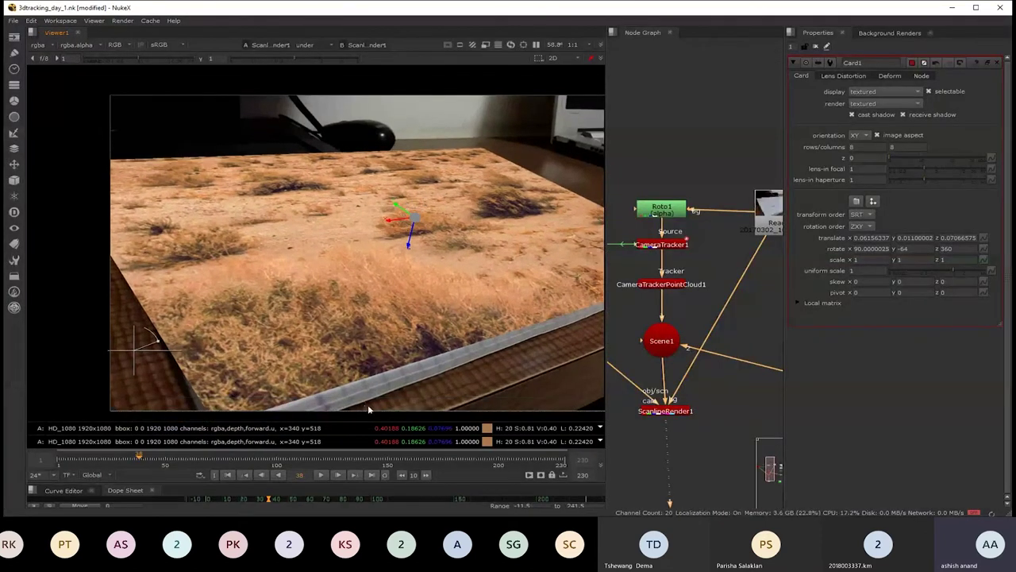
pyautogui.scroll(-1, 435, 267)
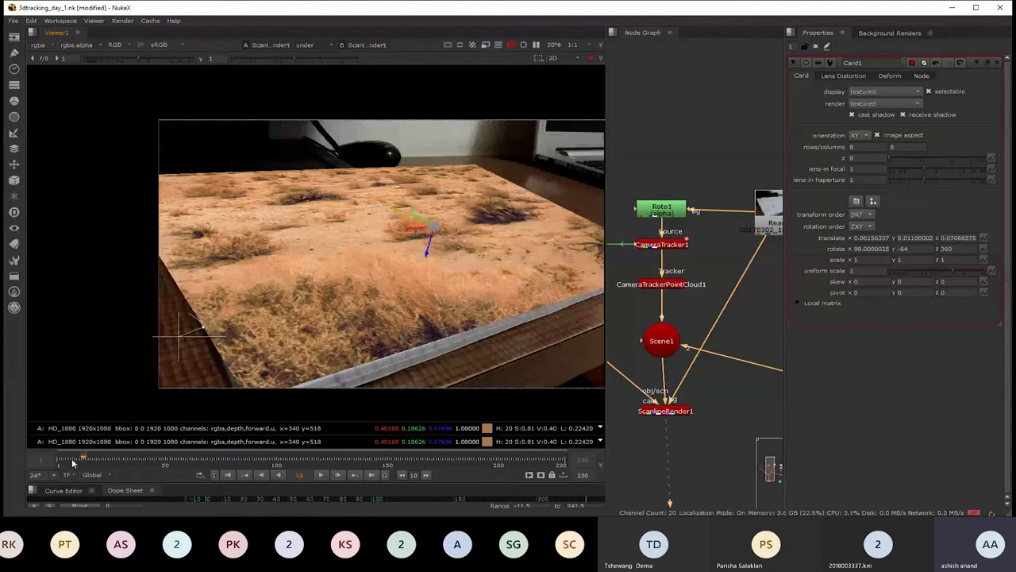
pyautogui.click(321, 475)
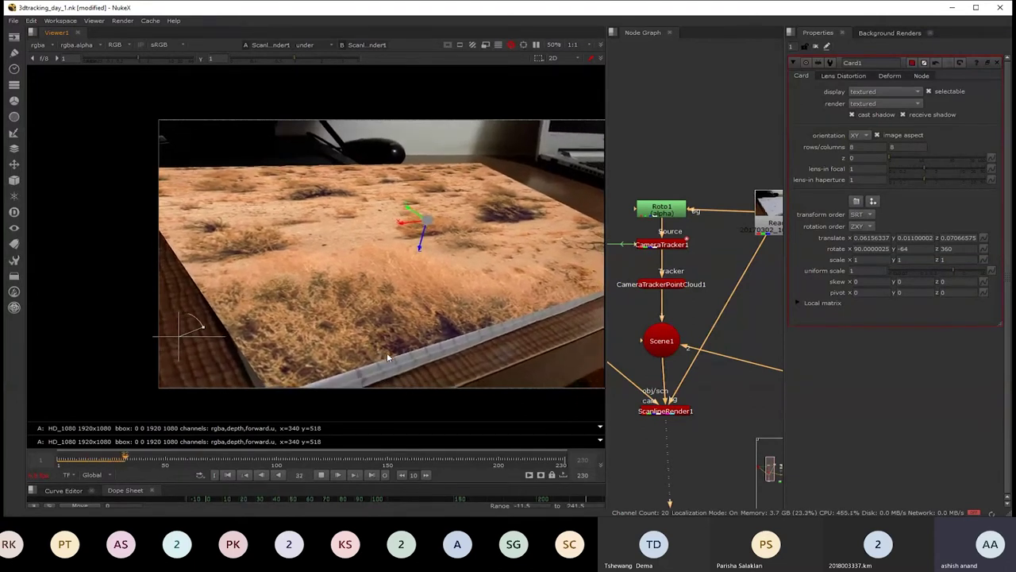
pyautogui.click(321, 475)
pyautogui.moveTo(140, 459); pyautogui.dragTo(67, 474)
pyautogui.press('l')
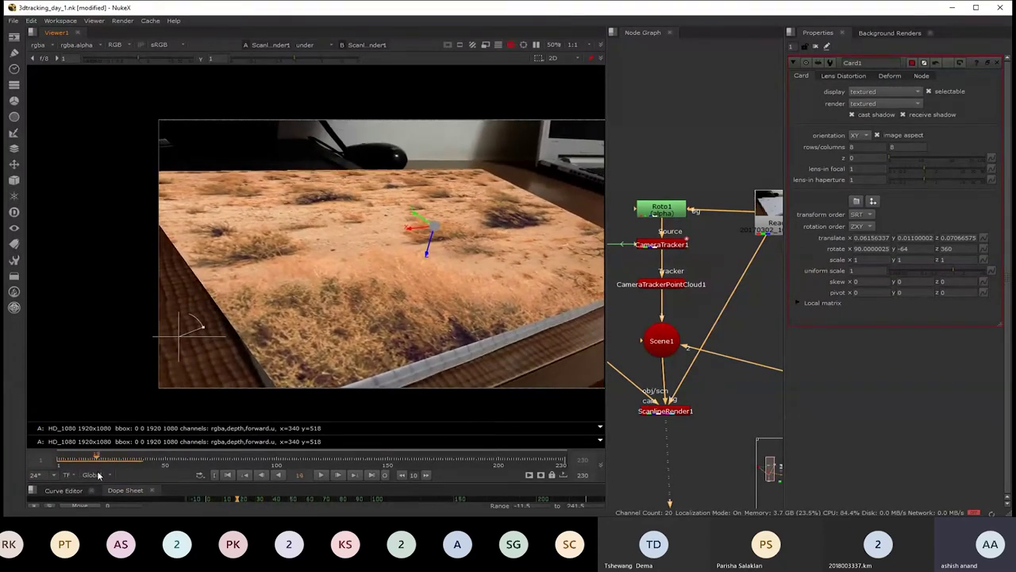
pyautogui.moveTo(95, 476); pyautogui.dragTo(77, 478)
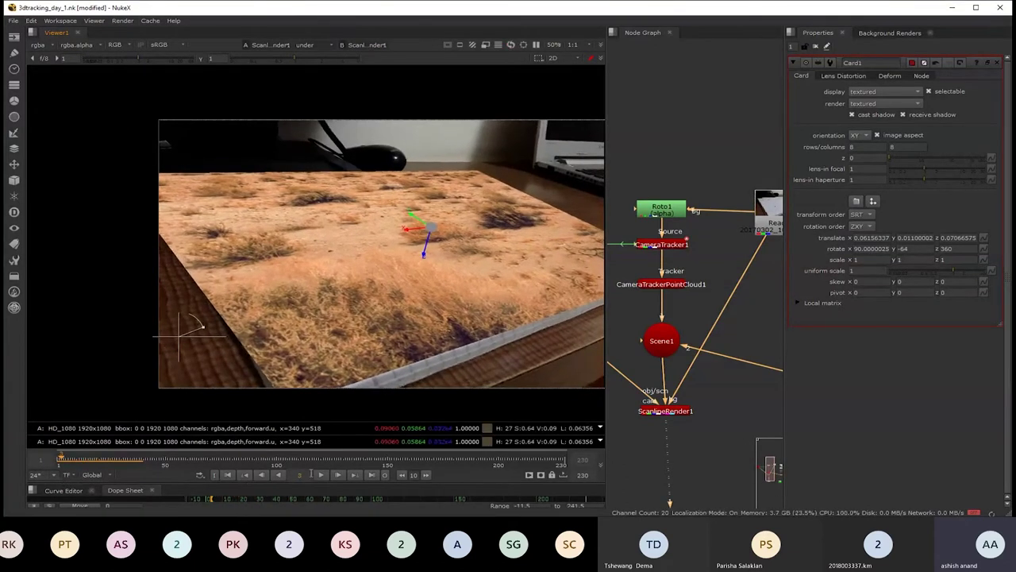
# - Replay to frame 62, return to frame 6 and bring the desert branch into view
pyautogui.click(320, 474)
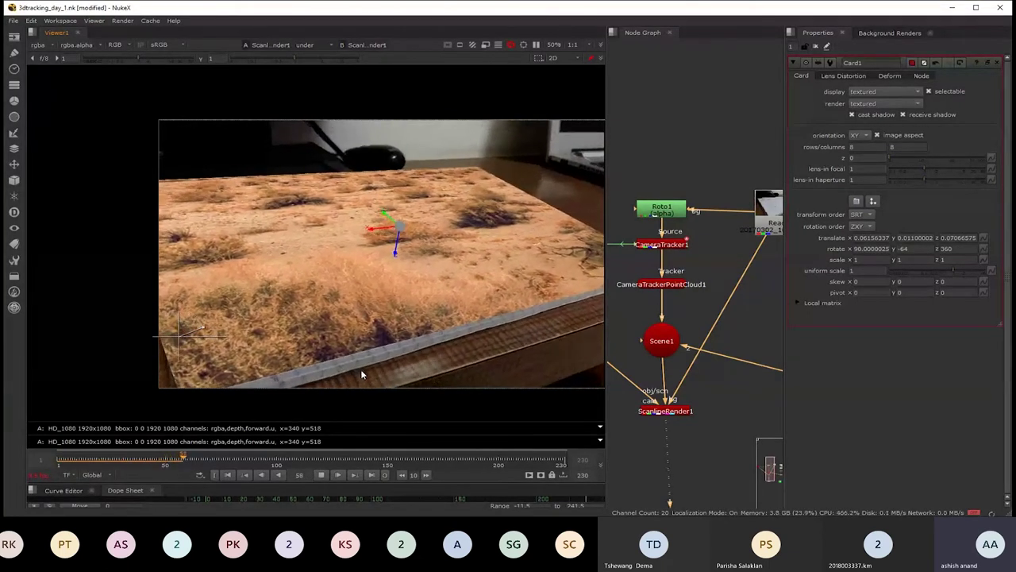
pyautogui.click(320, 474)
pyautogui.scroll(-1, 377, 262)
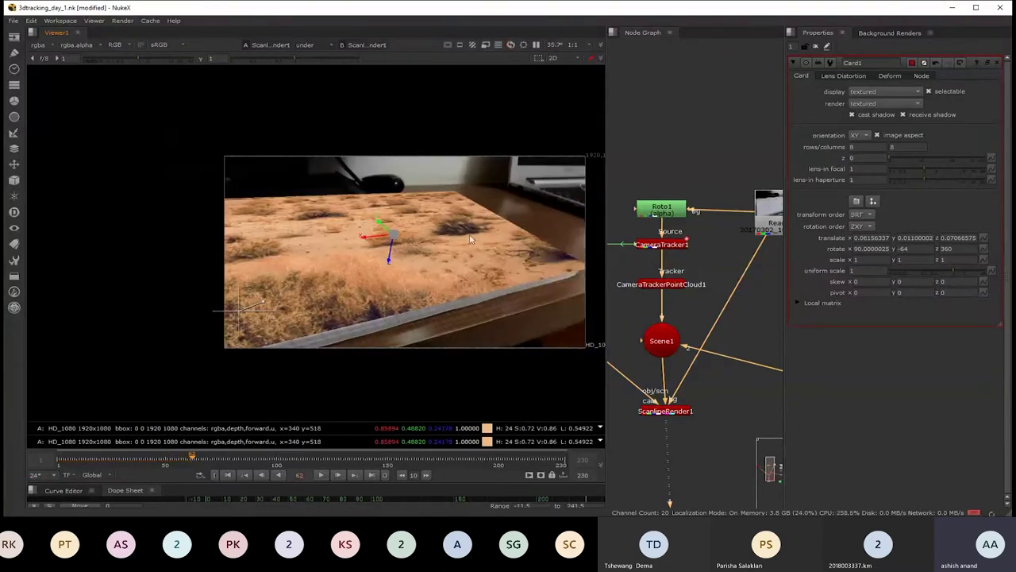
pyautogui.moveTo(195, 458); pyautogui.dragTo(73, 459)
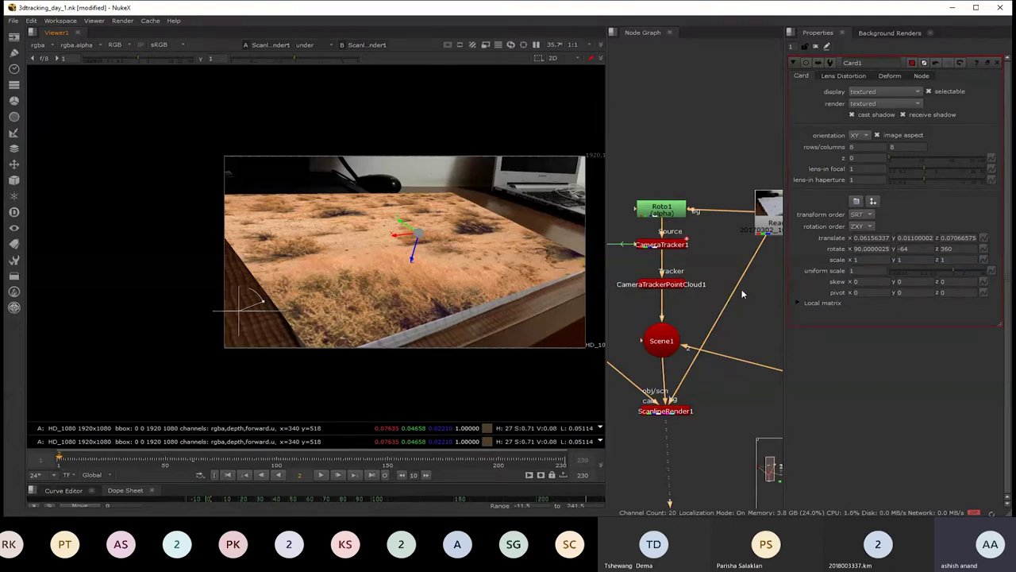
pyautogui.moveTo(744, 295); pyautogui.dragTo(701, 287)
pyautogui.click(689, 169)
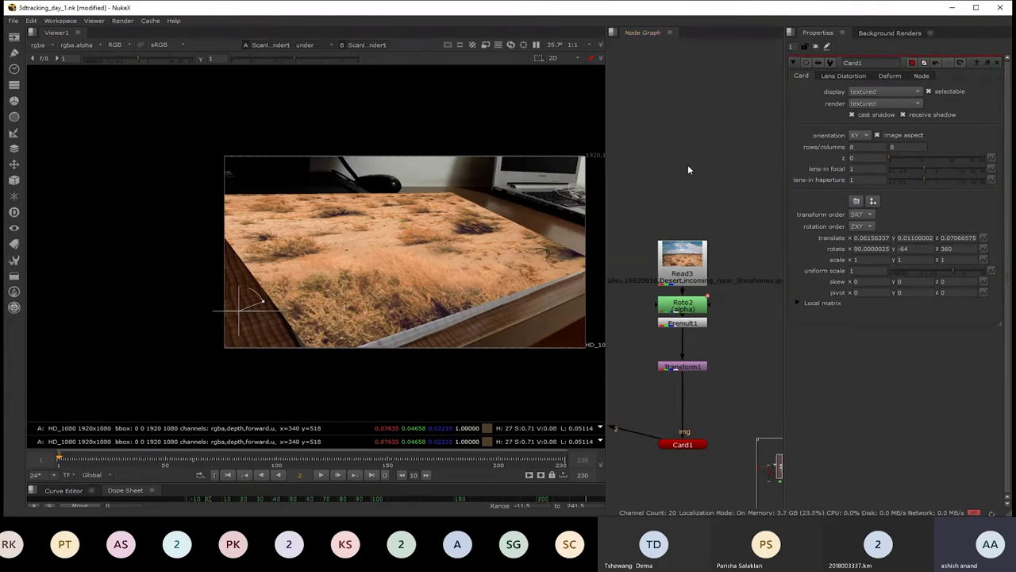
# - Add a DisplaceGeo node and rearrange the Roto2, Premult1 and Transform1 nodes
pyautogui.press('Tab')
pyautogui.write('displace')
pyautogui.press('Return')
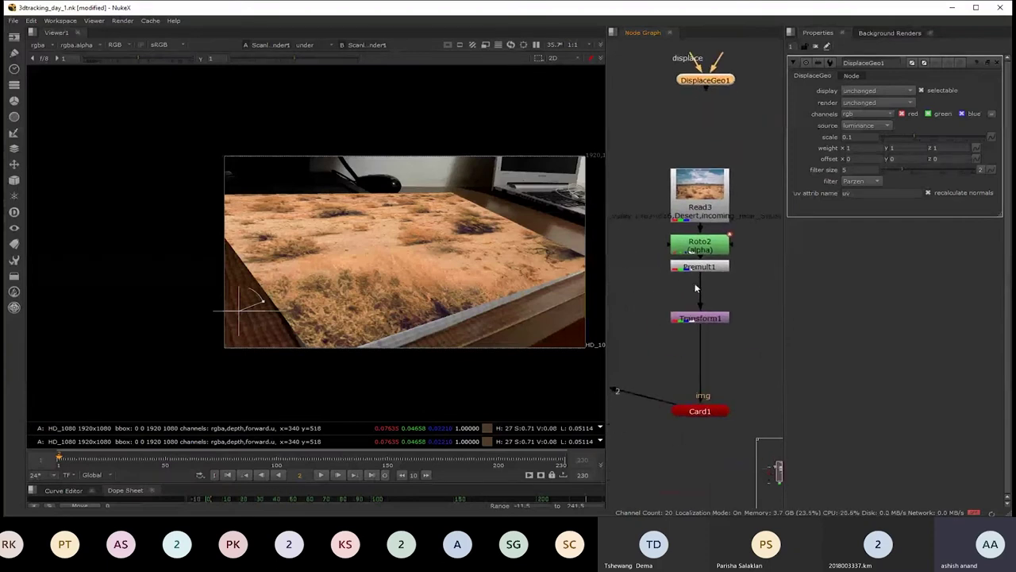
pyautogui.moveTo(665, 231); pyautogui.dragTo(741, 299)
pyautogui.moveTo(675, 246); pyautogui.dragTo(675, 263)
pyautogui.moveTo(649, 222); pyautogui.dragTo(737, 315)
pyautogui.moveTo(651, 224); pyautogui.dragTo(722, 332)
# - Insert DisplaceGeo1 into Card1's pipe, rewire its input and set scale to 0.28
pyautogui.moveTo(719, 83)
pyautogui.mouseDown()
pyautogui.moveTo(708, 436)
pyautogui.moveTo(712, 370)
pyautogui.mouseUp()
pyautogui.click(680, 433)
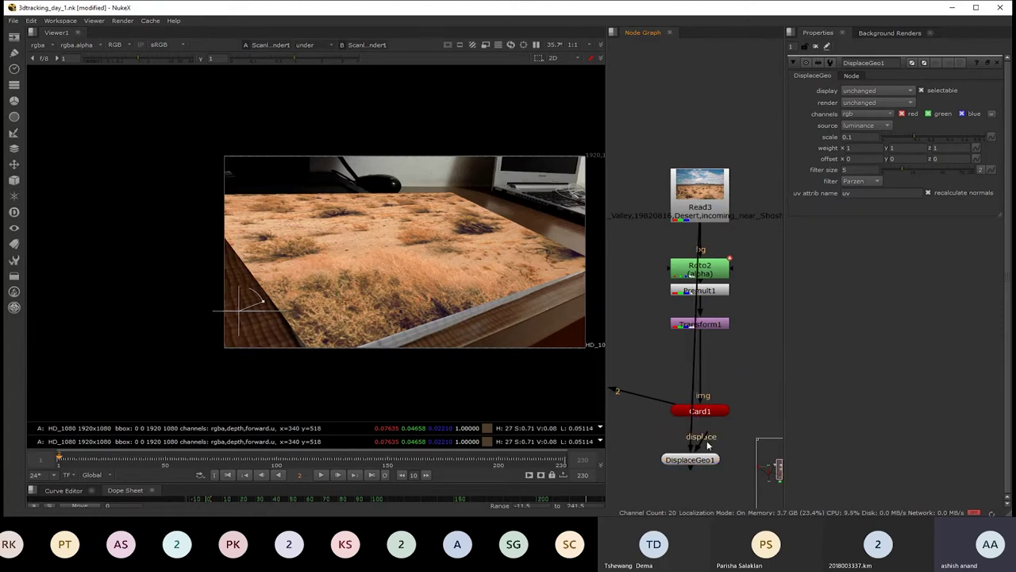
pyautogui.moveTo(714, 454)
pyautogui.mouseDown()
pyautogui.moveTo(681, 451)
pyautogui.moveTo(680, 462)
pyautogui.mouseUp()
pyautogui.moveTo(667, 406); pyautogui.dragTo(710, 360)
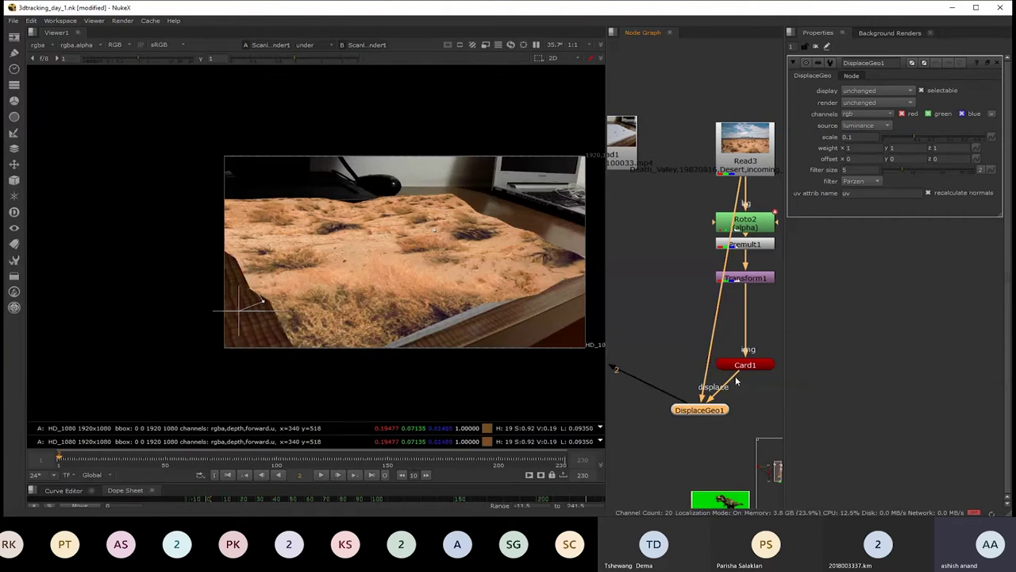
pyautogui.moveTo(720, 392)
pyautogui.mouseDown()
pyautogui.moveTo(732, 202)
pyautogui.moveTo(748, 147)
pyautogui.mouseUp()
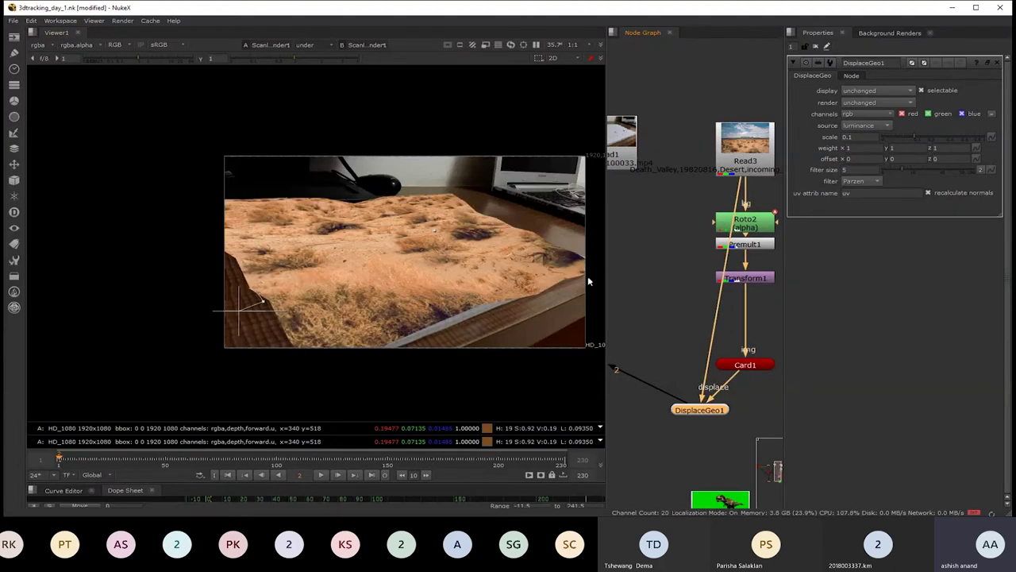
pyautogui.moveTo(704, 367); pyautogui.dragTo(655, 384)
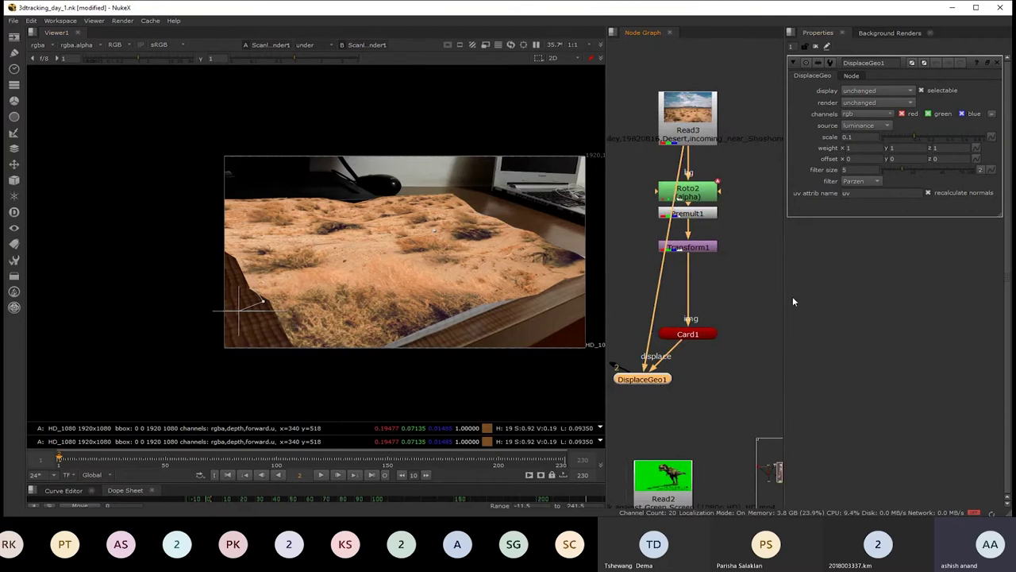
pyautogui.moveTo(911, 139); pyautogui.dragTo(938, 140)
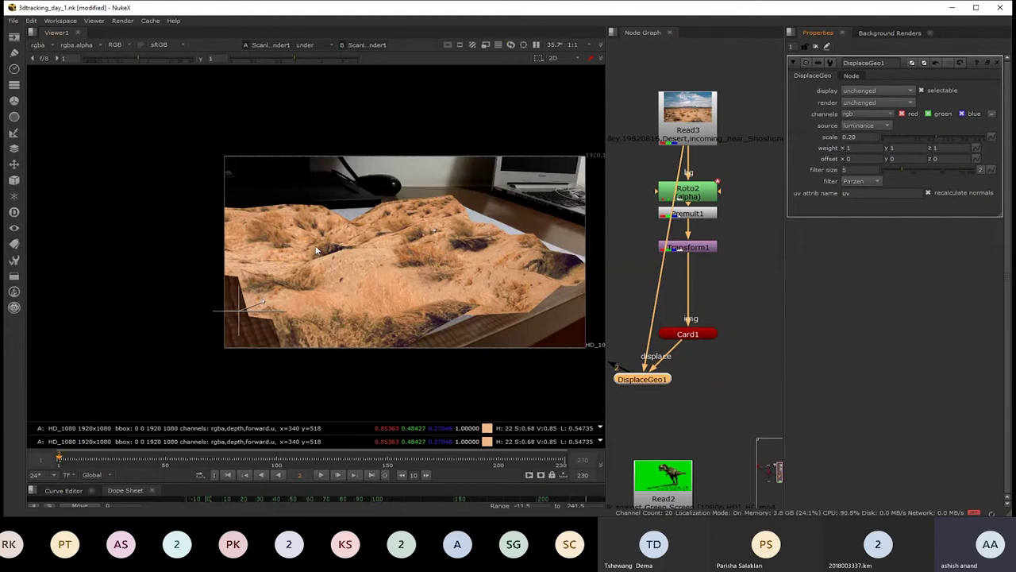
pyautogui.moveTo(358, 230); pyautogui.dragTo(396, 191)
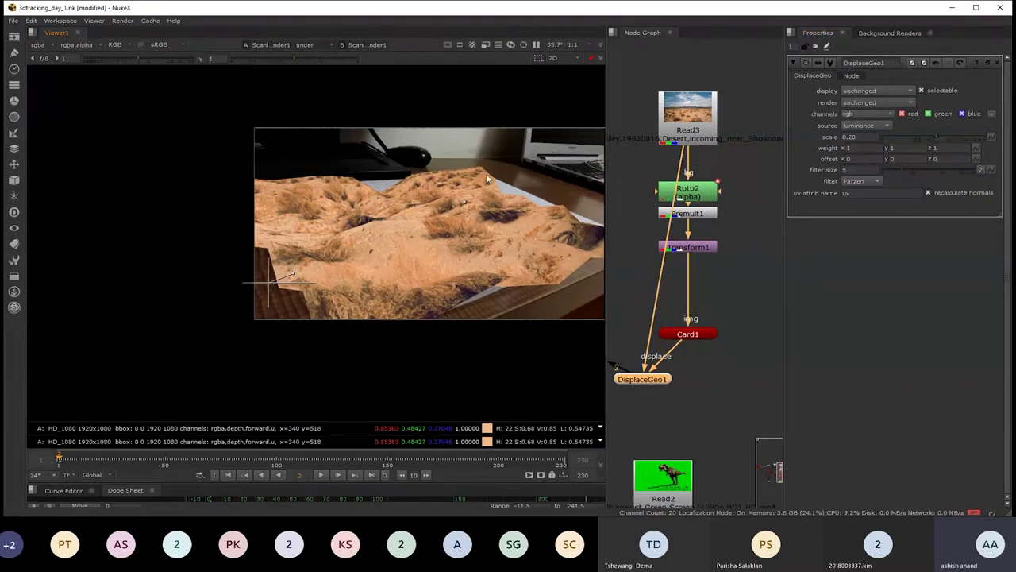
# - Set Card1's rows and columns to 60 and DisplaceGeo1's scale to 0.07
pyautogui.doubleClick(696, 336)
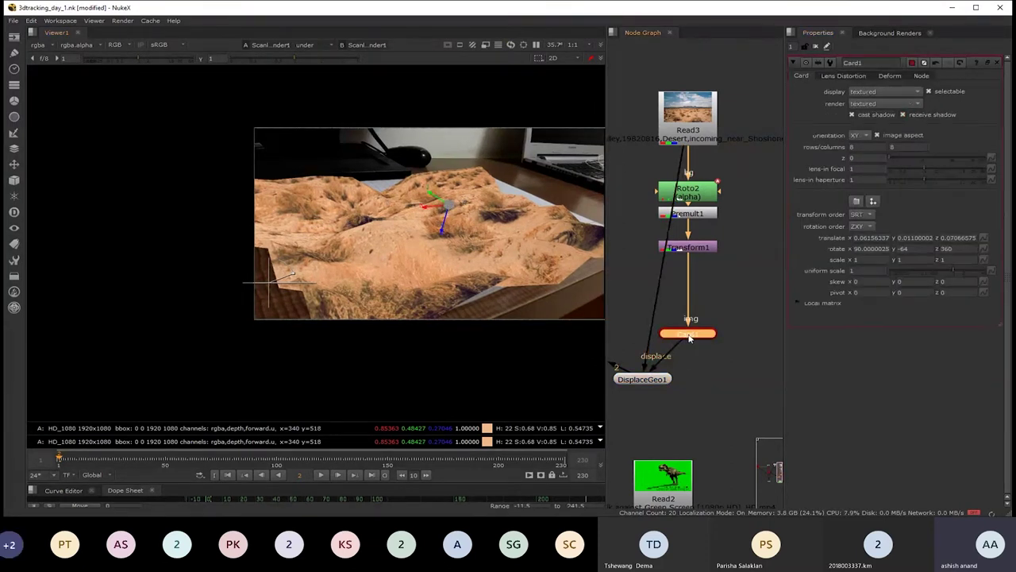
pyautogui.doubleClick(864, 148)
pyautogui.write('60')
pyautogui.press('Tab')
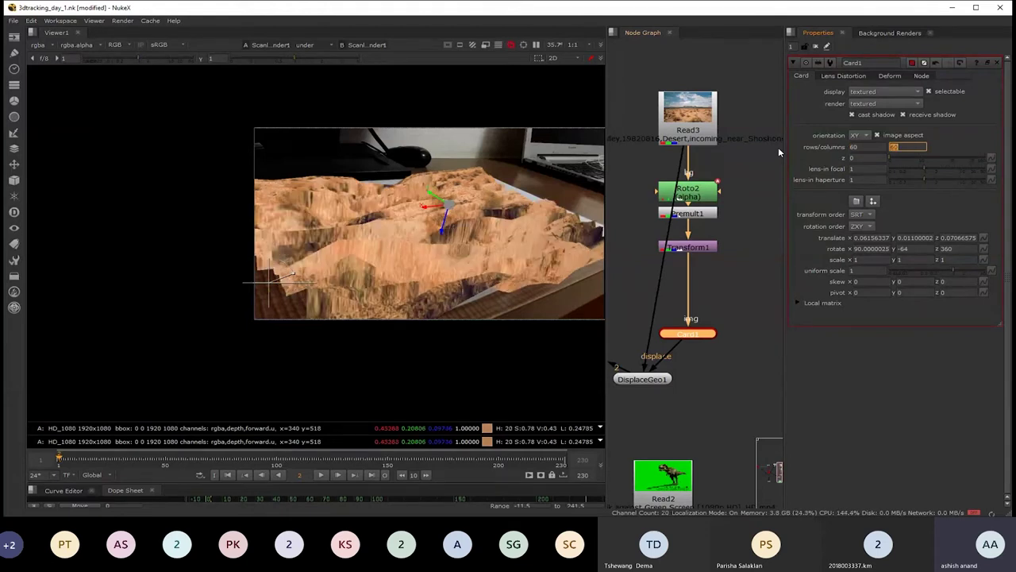
pyautogui.press('Return')
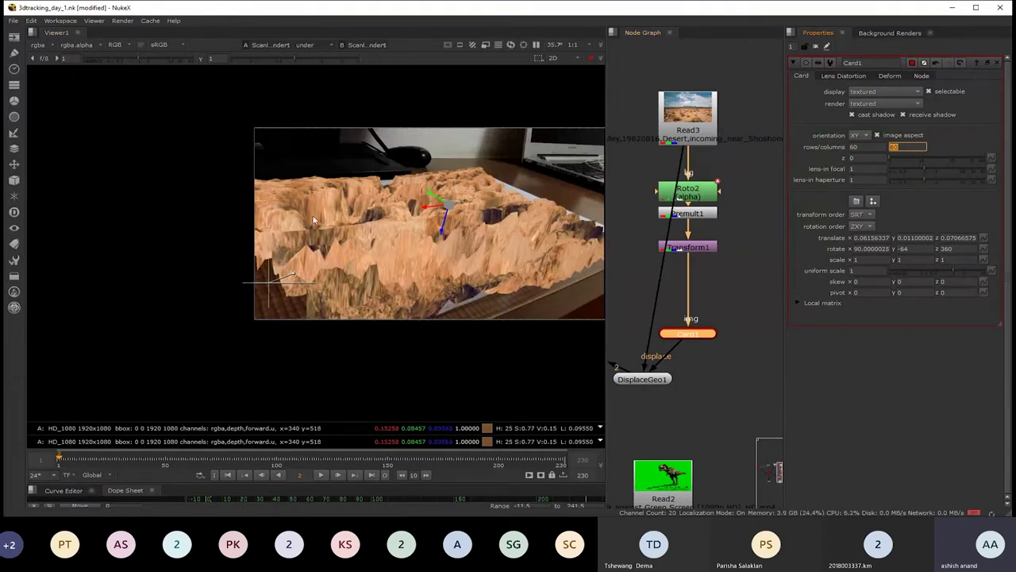
pyautogui.doubleClick(640, 381)
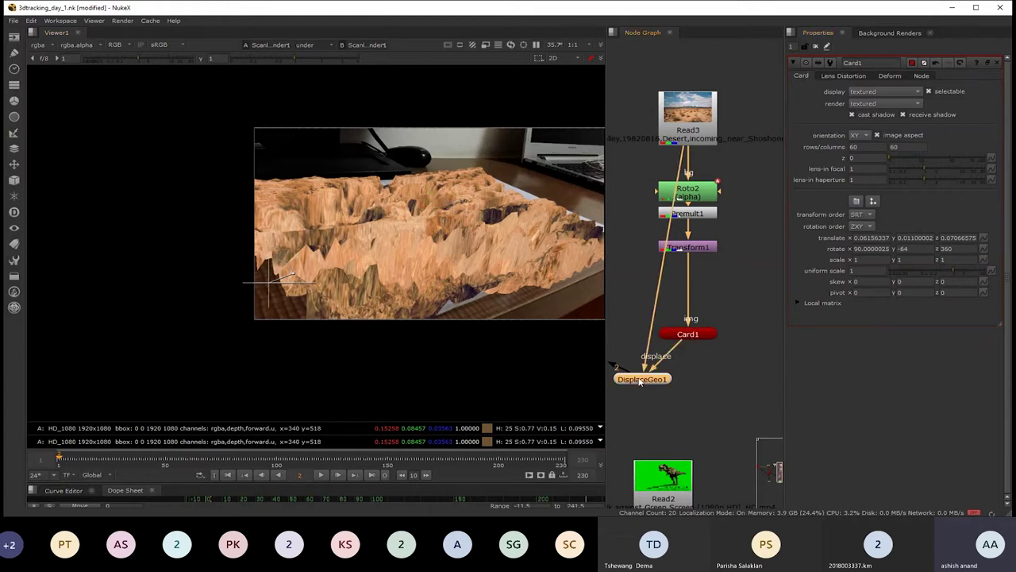
pyautogui.moveTo(932, 141); pyautogui.dragTo(911, 140)
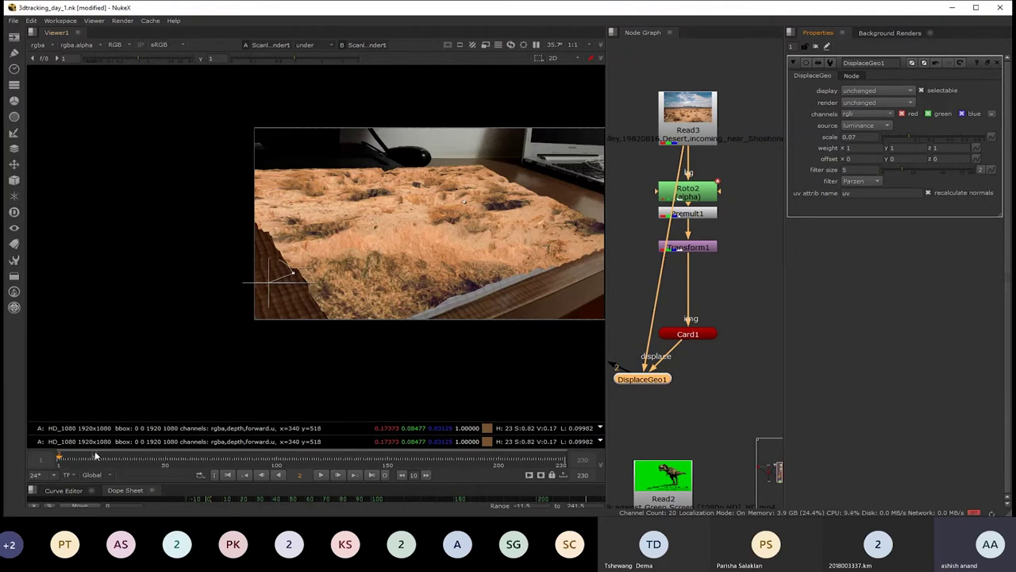
# - Play the shot, restart from the first frame and stop around frame 80
pyautogui.press('l')
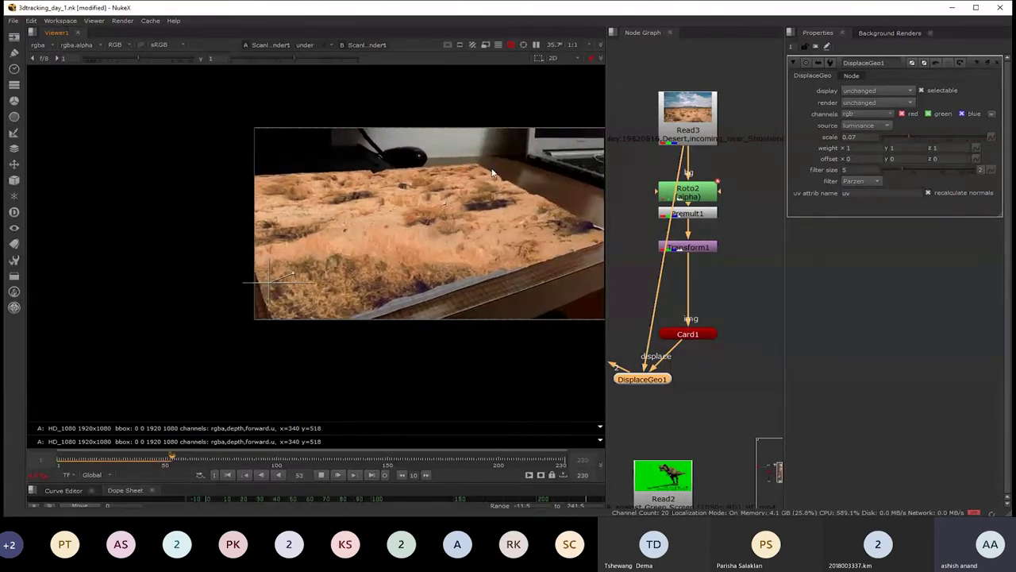
pyautogui.click(321, 475)
pyautogui.click(60, 459)
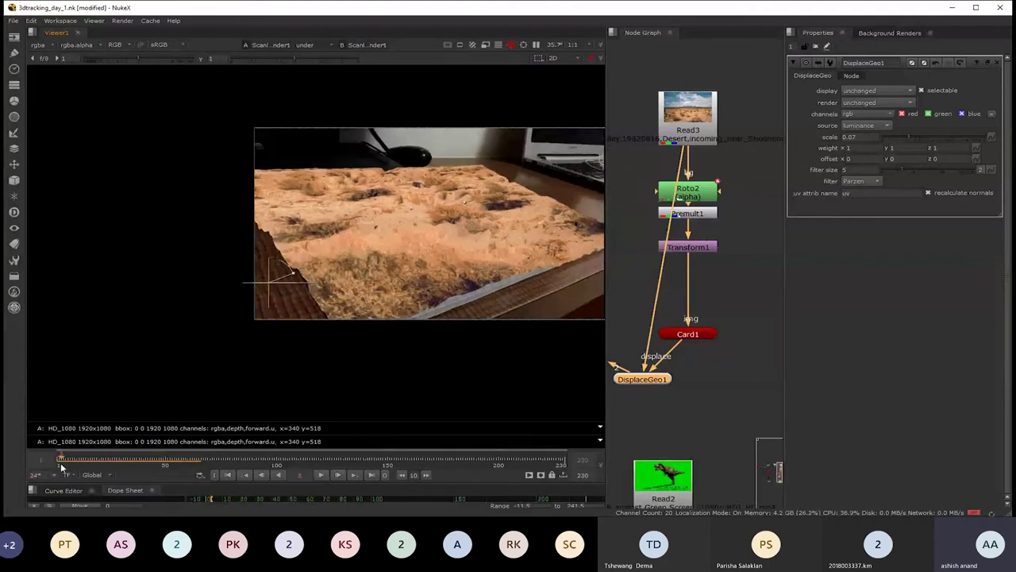
pyautogui.click(321, 474)
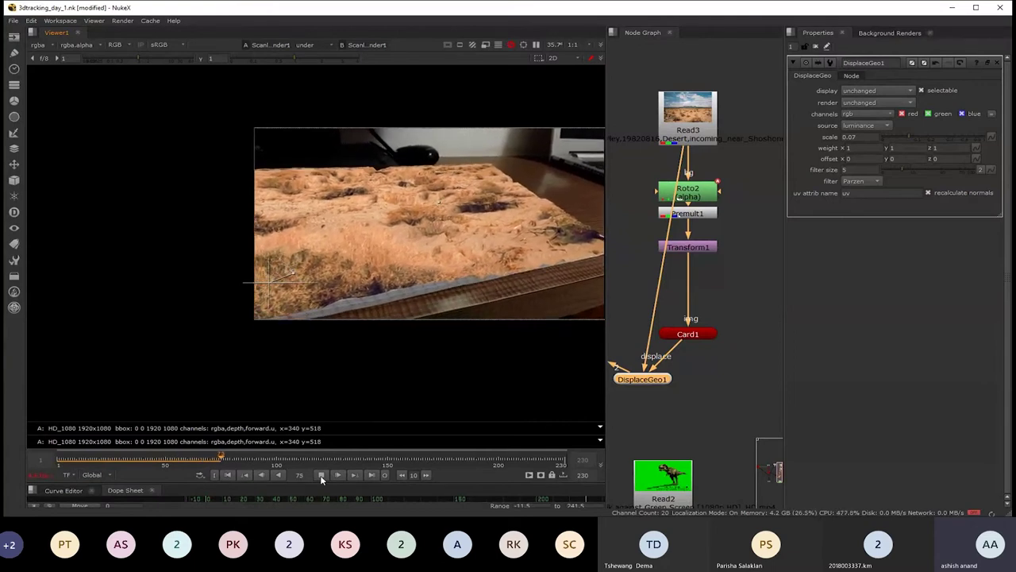
pyautogui.click(321, 474)
# - Set Card1's rows and columns to 40 and raise DisplaceGeo1's scale to 0.11
pyautogui.click(699, 353)
pyautogui.doubleClick(699, 353)
pyautogui.doubleClick(864, 146)
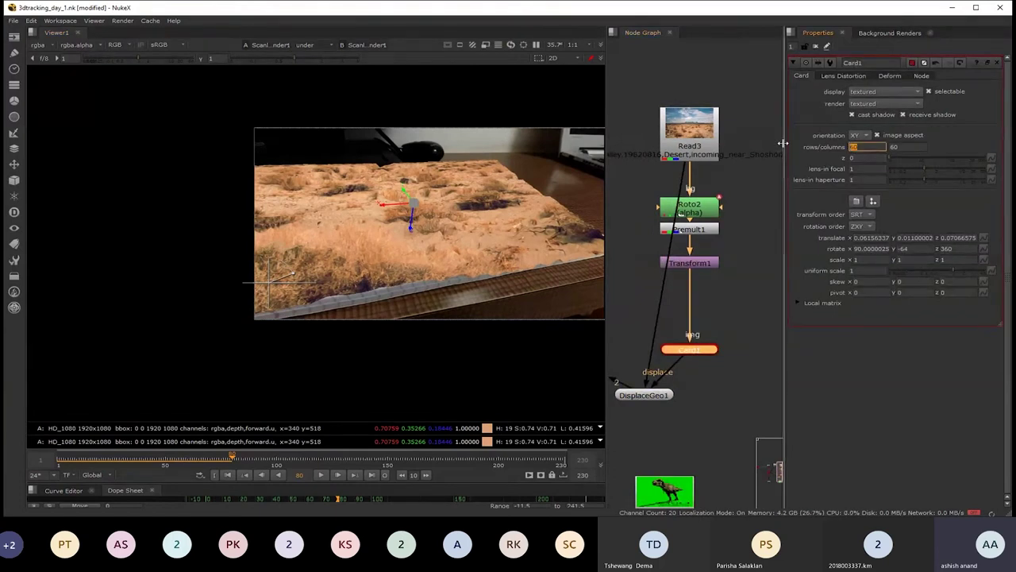
pyautogui.press('Tab')
pyautogui.write('40')
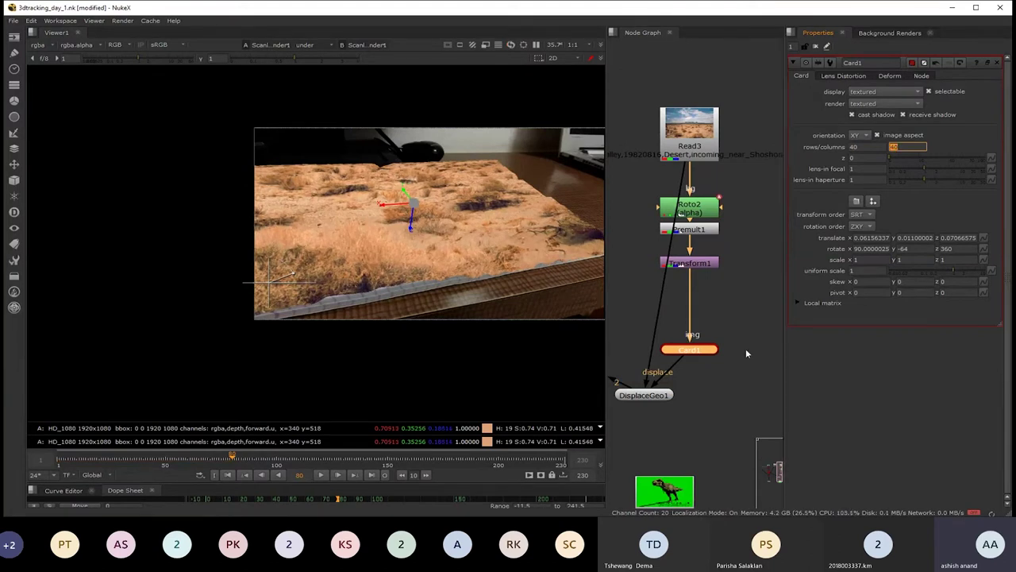
pyautogui.doubleClick(651, 396)
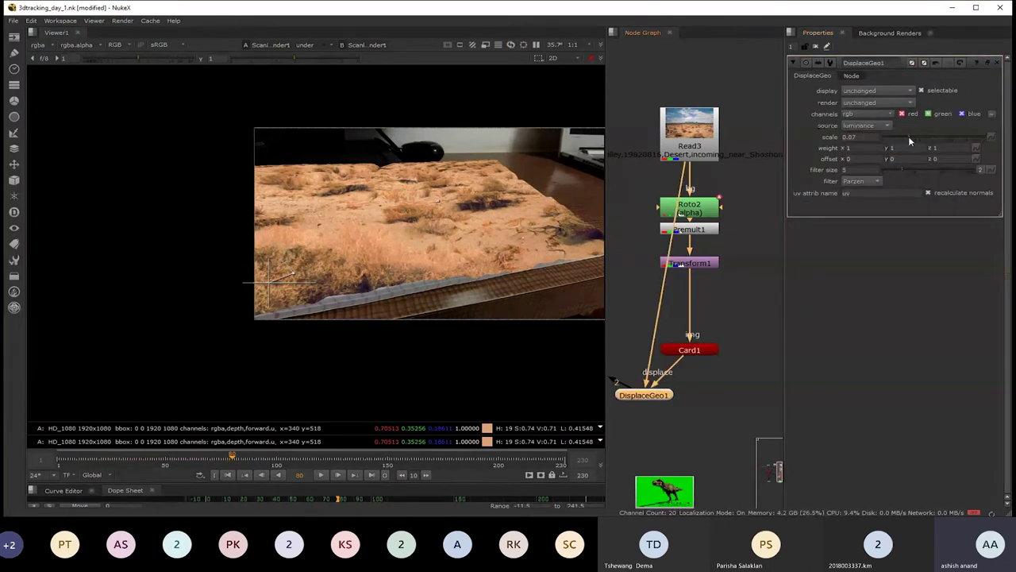
pyautogui.moveTo(911, 139)
pyautogui.mouseDown()
pyautogui.moveTo(928, 139)
pyautogui.moveTo(888, 144)
pyautogui.moveTo(927, 139)
pyautogui.moveTo(919, 141)
pyautogui.mouseUp()
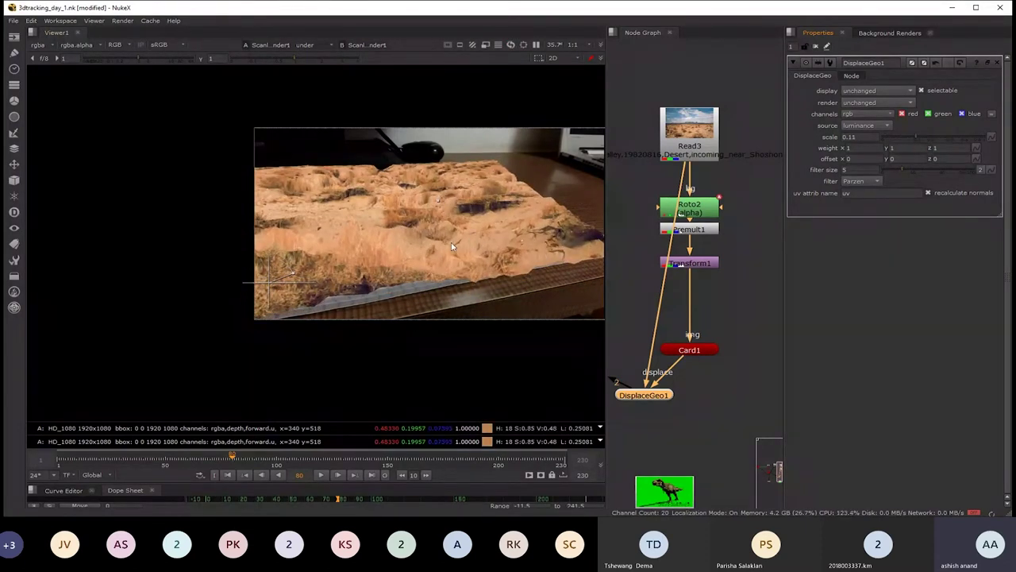
# - Leave displacement at 0.11, move Read2 beside the other nodes, and view the T-Rex clip
pyautogui.moveTo(499, 204); pyautogui.dragTo(544, 228)
pyautogui.scroll(-3, 725, 360)
pyautogui.scroll(-2, 742, 341)
pyautogui.scroll(-2, 764, 310)
pyautogui.scroll(3, 764, 310)
pyautogui.moveTo(675, 354); pyautogui.dragTo(767, 266)
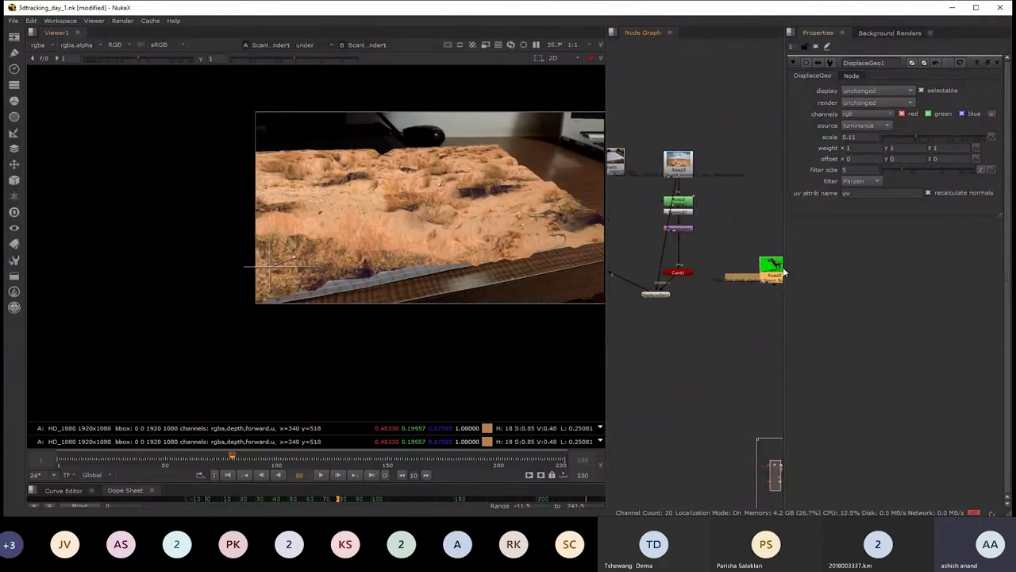
pyautogui.scroll(-2, 738, 274)
pyautogui.scroll(-2, 715, 275)
pyautogui.scroll(-2, 712, 318)
pyautogui.scroll(-1, 713, 310)
pyautogui.scroll(1, 584, 219)
pyautogui.press('f')
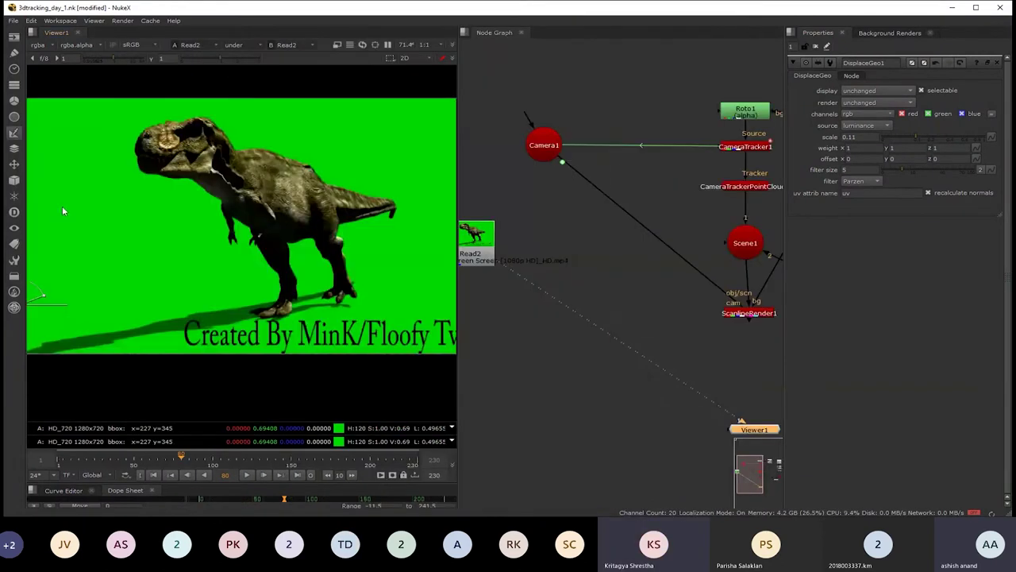
# - Add a Primatte keyer under Read2 and Auto-Compute to remove the green background
pyautogui.moveTo(608, 332); pyautogui.dragTo(555, 299)
pyautogui.press('1')
pyautogui.scroll(2, 591, 302)
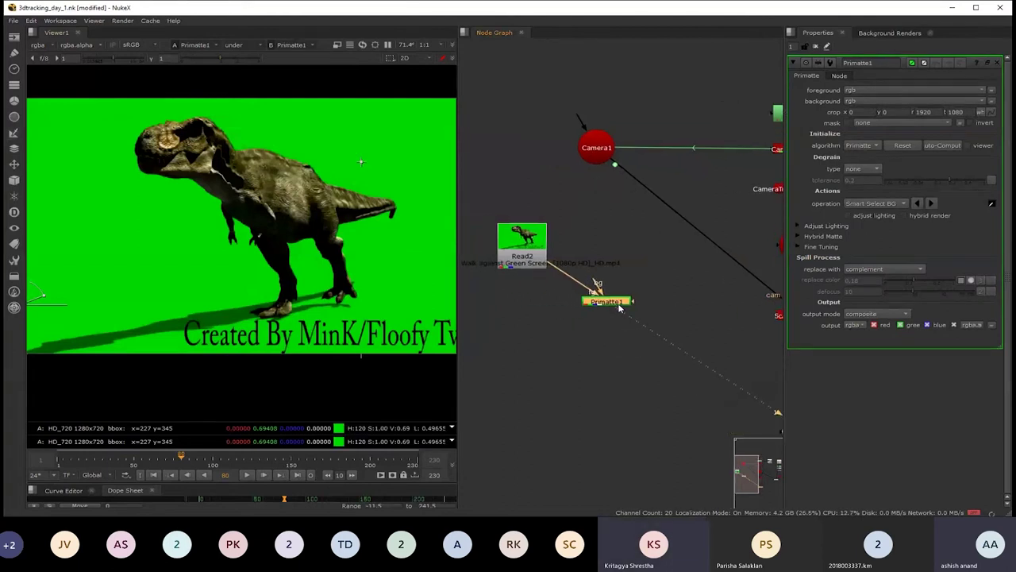
pyautogui.moveTo(620, 308); pyautogui.dragTo(533, 314)
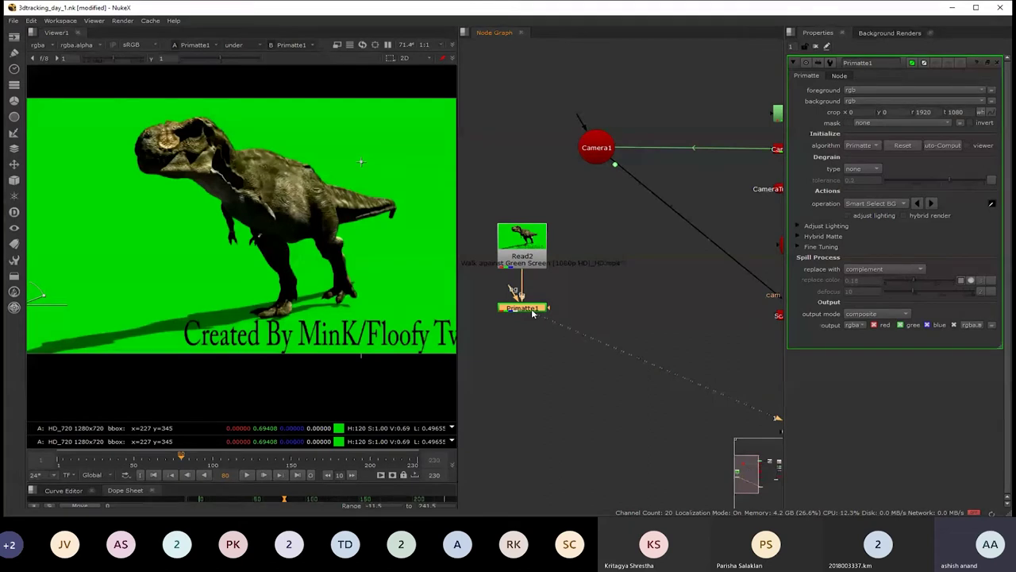
pyautogui.click(942, 146)
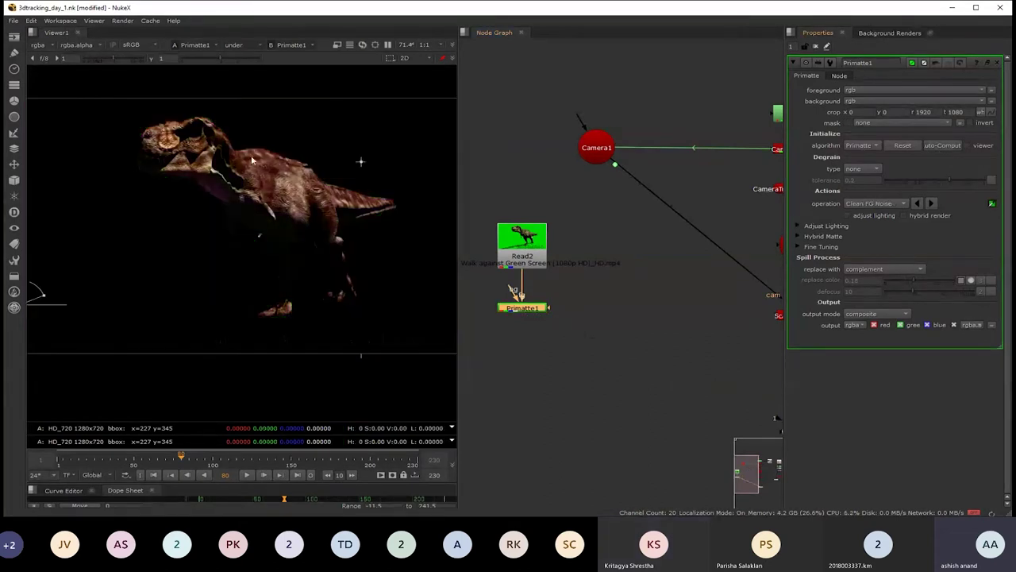
pyautogui.moveTo(705, 289); pyautogui.dragTo(718, 253)
pyautogui.scroll(-2, 718, 258)
pyautogui.scroll(-2, 707, 296)
# - Connect the Viewer below Primatte and sample the dinosaur with Spill(+) to restore its colour
pyautogui.hotkey('ctrl', 'i')
pyautogui.moveTo(736, 345)
pyautogui.mouseDown()
pyautogui.moveTo(531, 309)
pyautogui.moveTo(568, 311)
pyautogui.mouseUp()
pyautogui.scroll(3, 568, 311)
pyautogui.click(532, 277)
pyautogui.moveTo(554, 362); pyautogui.dragTo(546, 362)
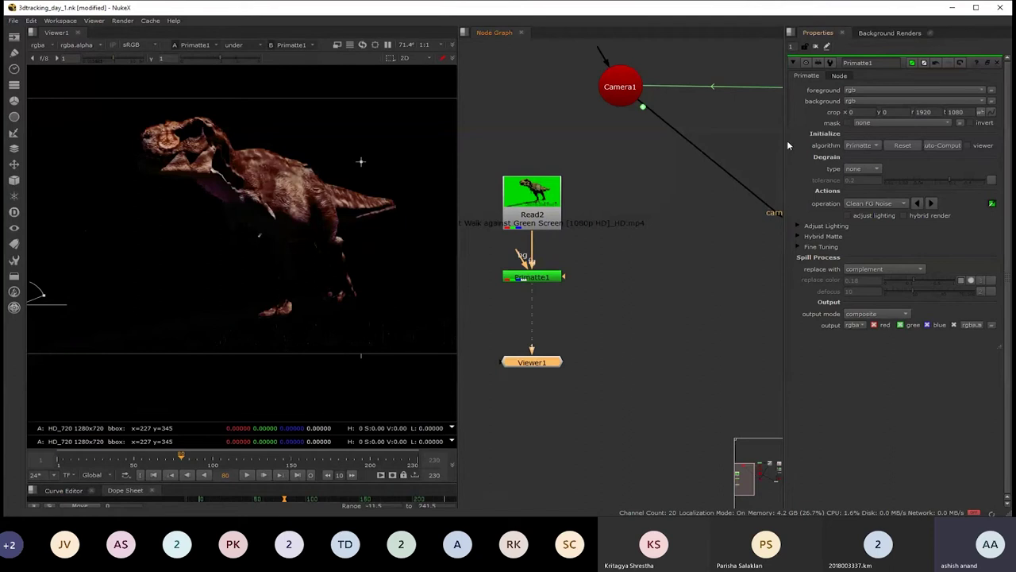
pyautogui.moveTo(784, 143); pyautogui.dragTo(754, 143)
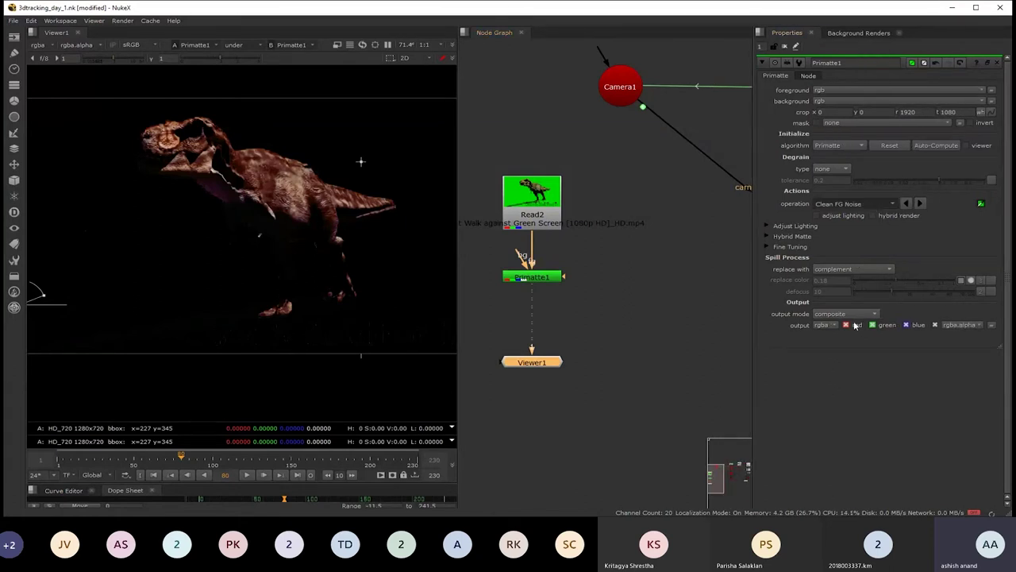
pyautogui.scroll(-5, 853, 203)
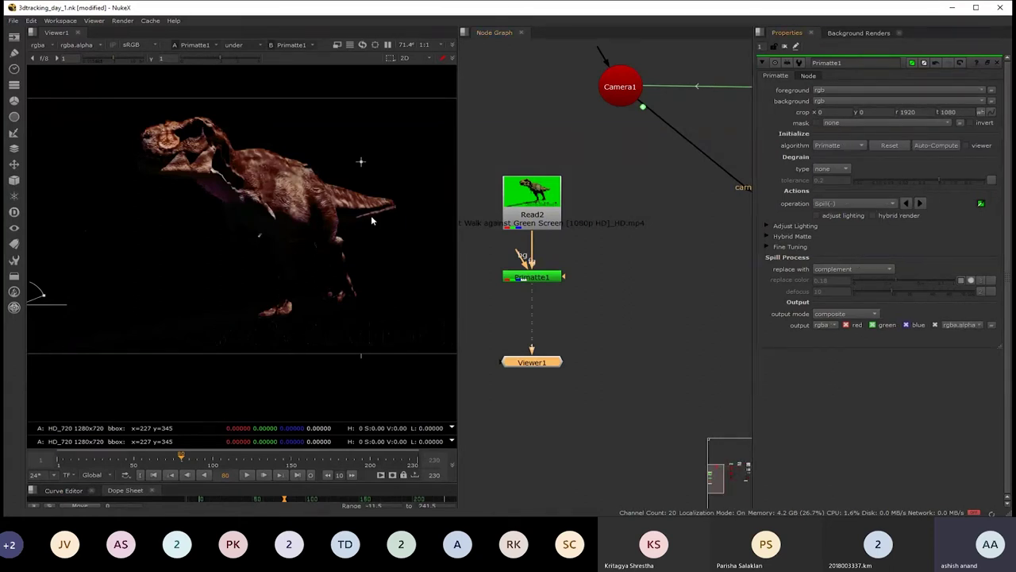
pyautogui.scroll(2, 286, 197)
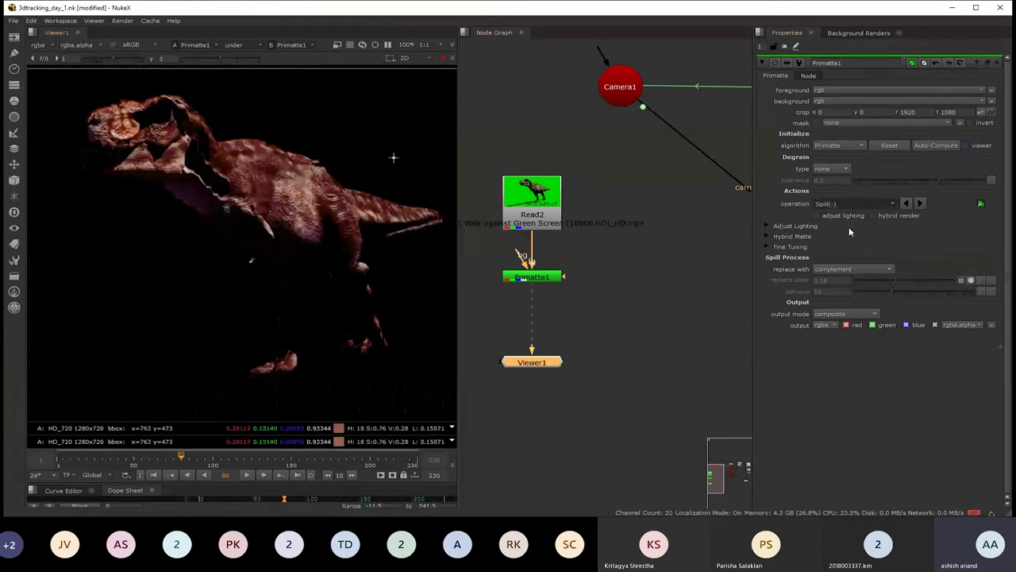
pyautogui.scroll(-1, 849, 203)
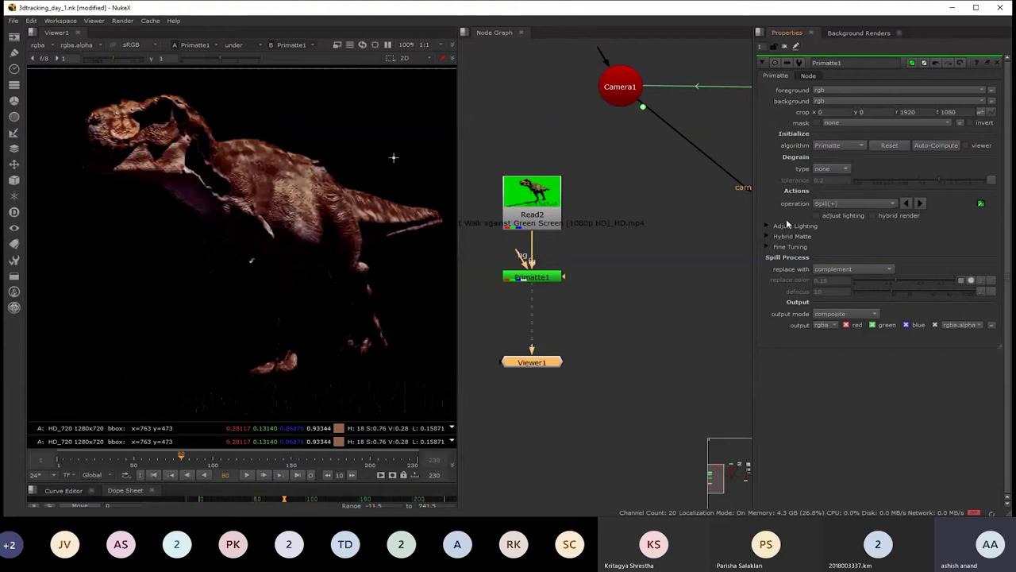
pyautogui.moveTo(205, 182); pyautogui.dragTo(267, 188)
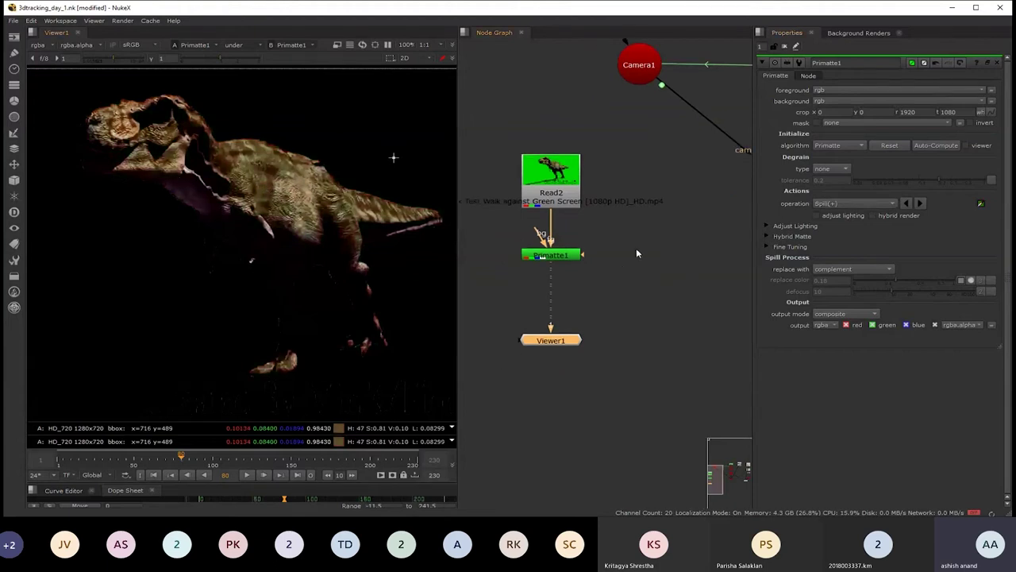
pyautogui.scroll(-2, 636, 248)
pyautogui.scroll(2, 572, 247)
pyautogui.click(572, 247)
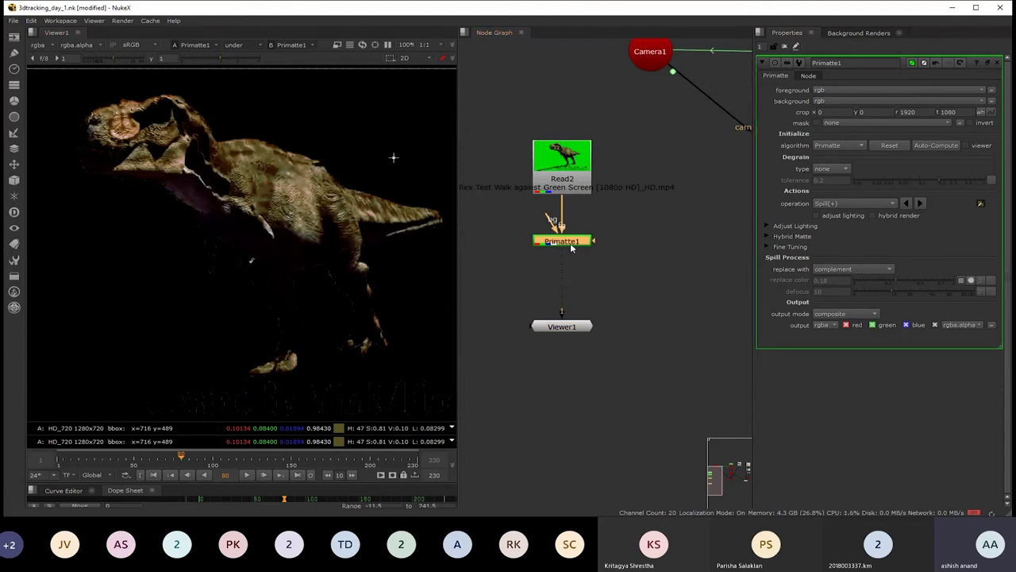
# - Add a Card node below the keyer, then delete the unwanted Card2
pyautogui.press('Tab')
pyautogui.write('card')
pyautogui.press('Return')
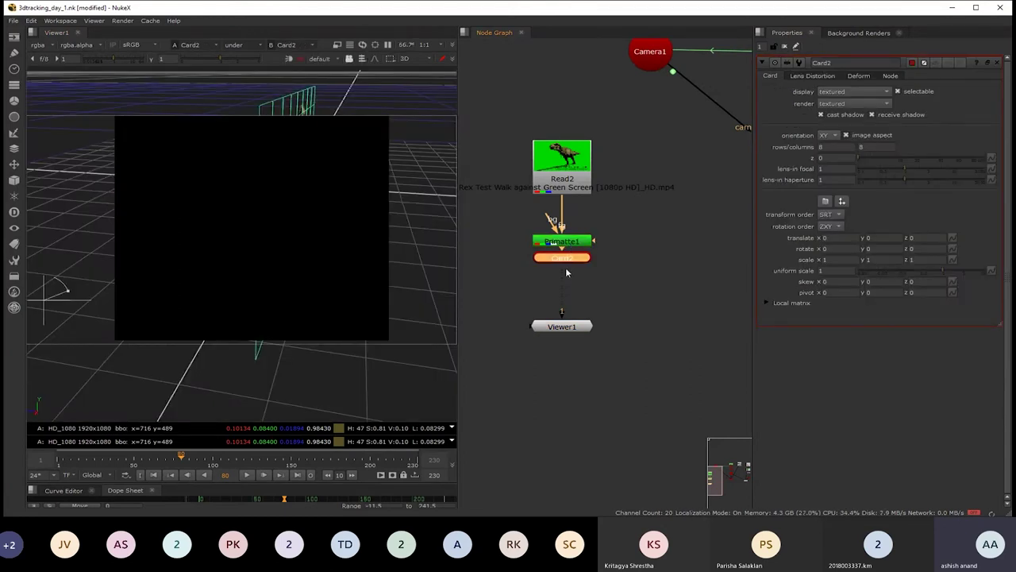
pyautogui.scroll(-1, 549, 282)
pyautogui.scroll(-1, 580, 280)
pyautogui.scroll(2, 587, 278)
pyautogui.press('Delete')
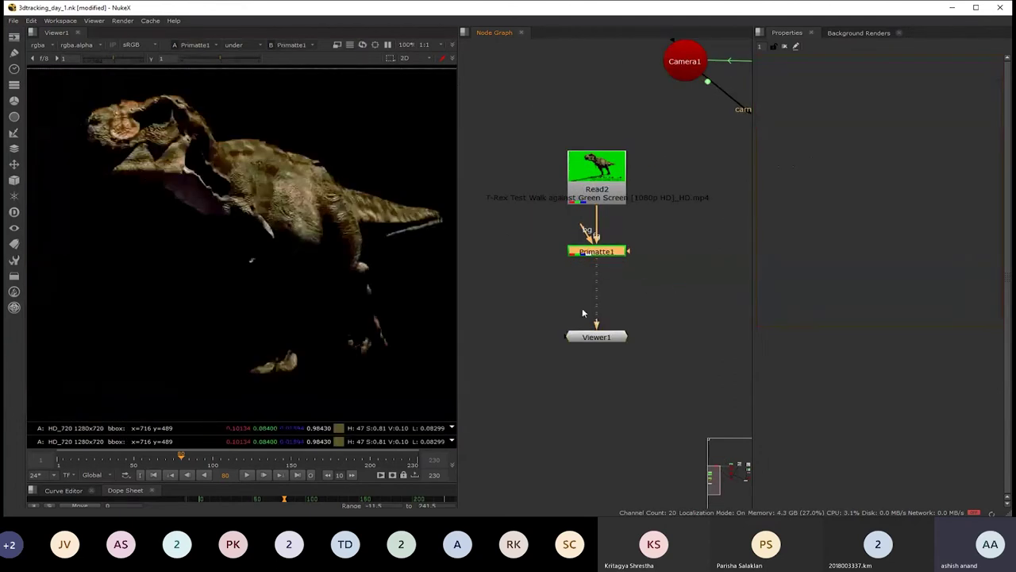
pyautogui.moveTo(707, 231); pyautogui.dragTo(526, 291)
pyautogui.scroll(2, 623, 275)
# - View ScanlineRender1's terrain composite and move the orange node lower right
pyautogui.click(665, 345)
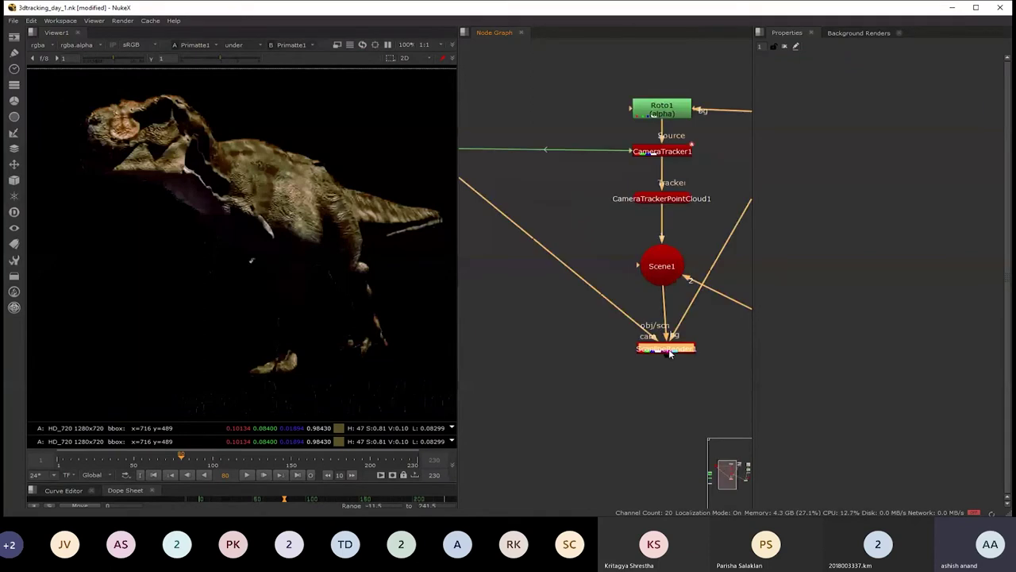
pyautogui.press('1')
pyautogui.scroll(-2, 647, 318)
pyautogui.scroll(-2, 648, 318)
pyautogui.scroll(-1, 659, 302)
pyautogui.moveTo(565, 312); pyautogui.dragTo(696, 348)
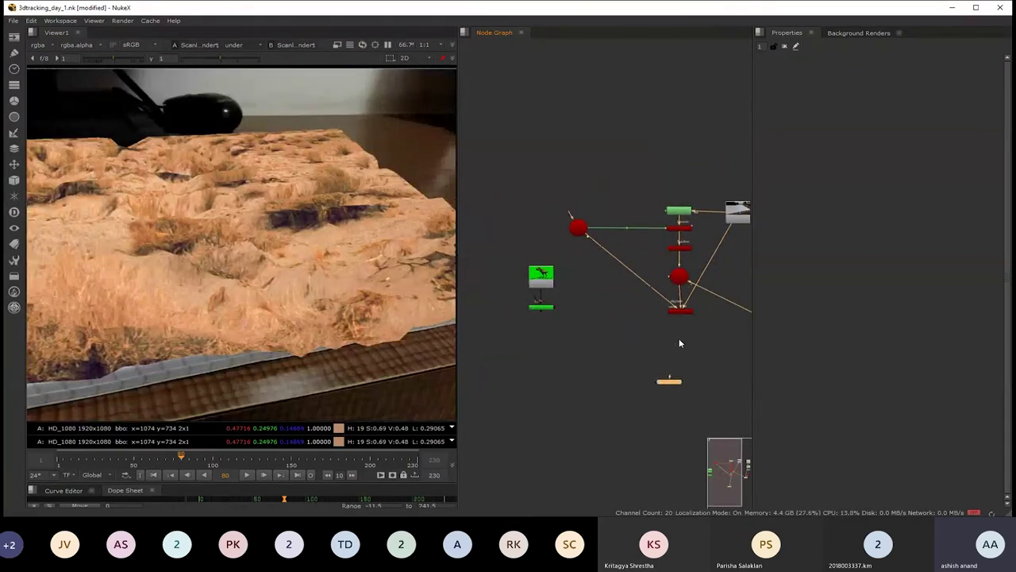
# - View CameraTracker1's notebook footage with its track overlays, then bring Card2 into view
pyautogui.click(687, 231)
pyautogui.press('1')
pyautogui.scroll(2, 685, 226)
pyautogui.scroll(1, 681, 218)
pyautogui.scroll(1, 679, 211)
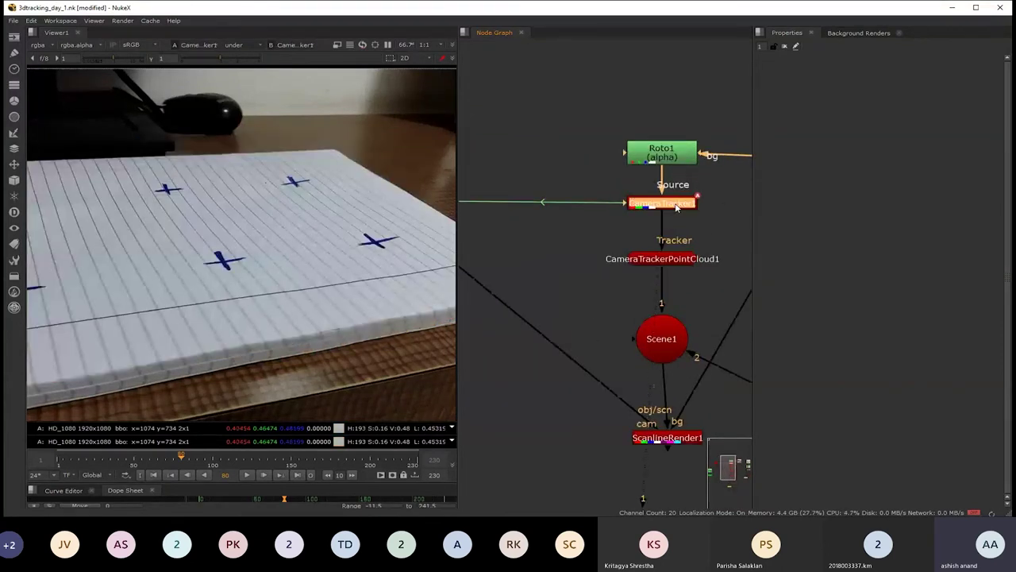
pyautogui.press('Return')
pyautogui.scroll(1, 255, 223)
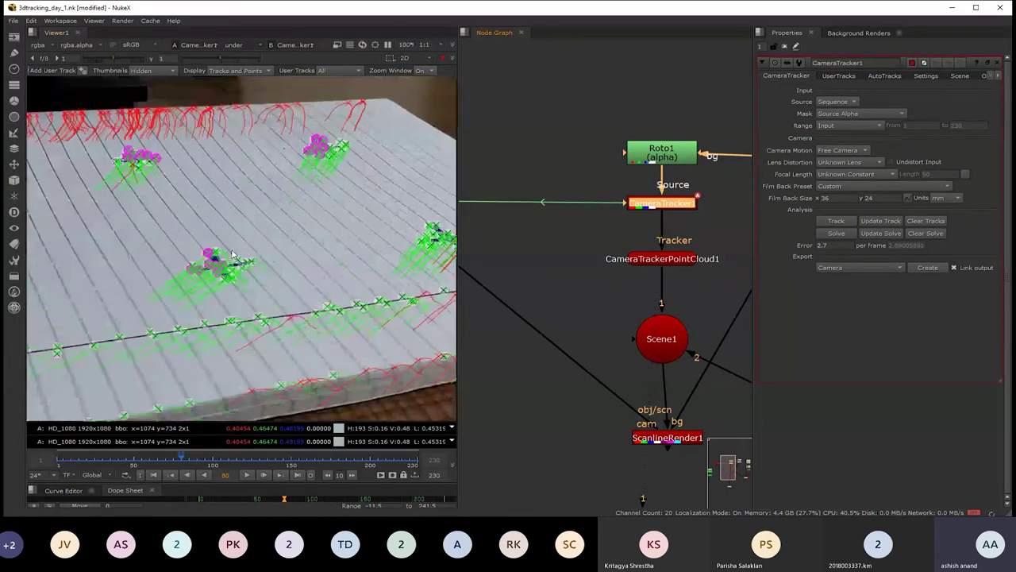
pyautogui.scroll(1, 256, 221)
pyautogui.scroll(1, 257, 213)
pyautogui.scroll(2, 328, 208)
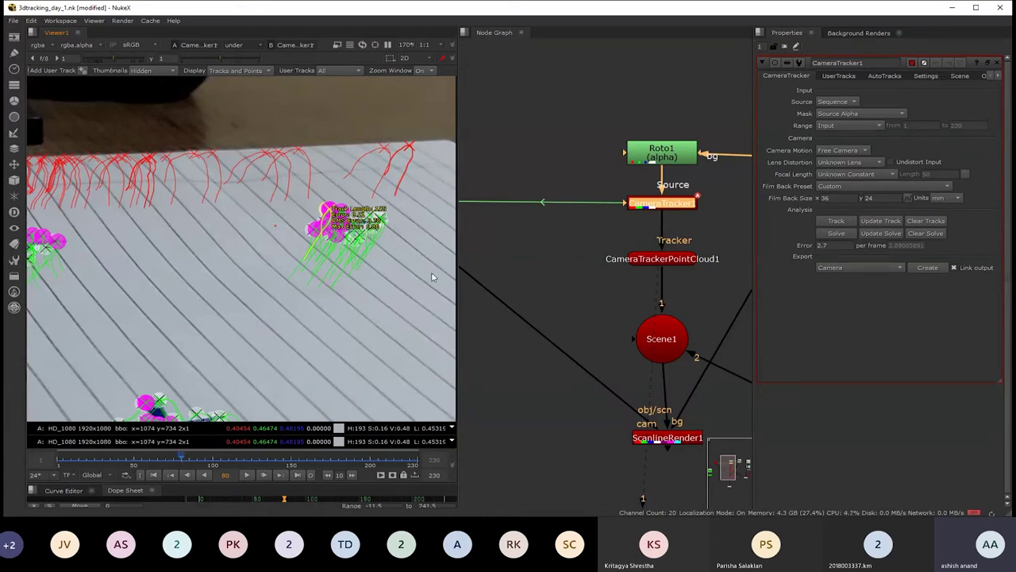
pyautogui.scroll(-2, 571, 213)
pyautogui.moveTo(572, 213)
pyautogui.mouseDown()
pyautogui.moveTo(635, 223)
pyautogui.moveTo(645, 292)
pyautogui.mouseUp()
pyautogui.scroll(-2, 588, 330)
pyautogui.scroll(2, 604, 332)
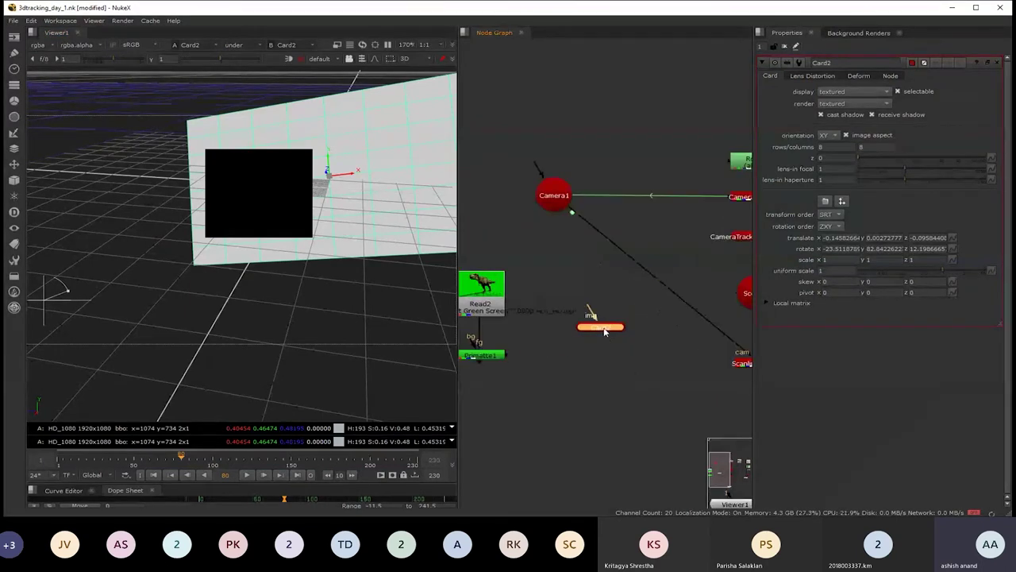
# - Feed Premult1 into Card2's img input, connect Card2 to Scene1, and move the T-Rex nodes up
pyautogui.moveTo(604, 332)
pyautogui.mouseDown()
pyautogui.moveTo(505, 390)
pyautogui.moveTo(480, 357)
pyautogui.mouseUp()
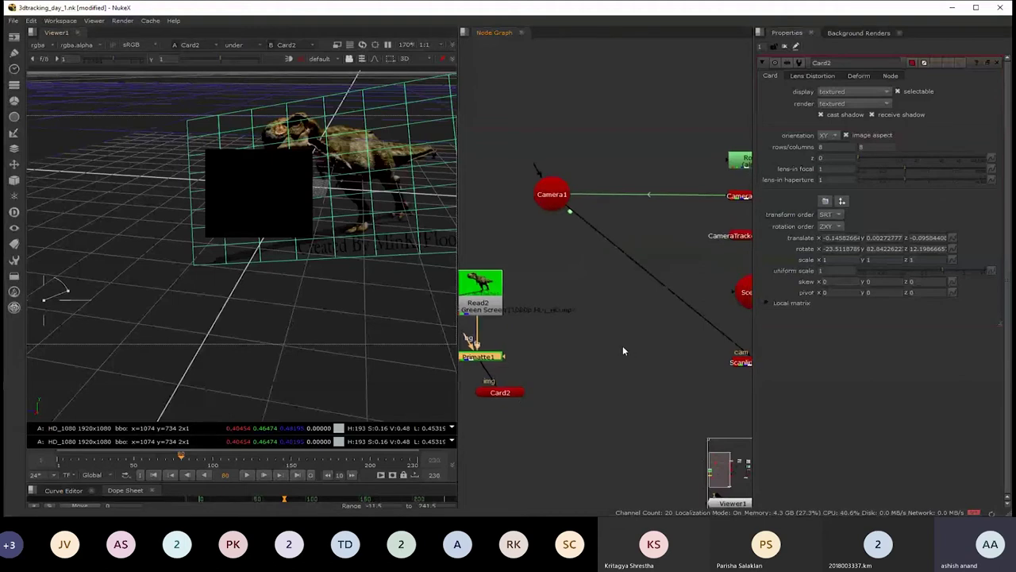
pyautogui.scroll(-2, 623, 346)
pyautogui.scroll(-1, 576, 297)
pyautogui.scroll(-1, 596, 326)
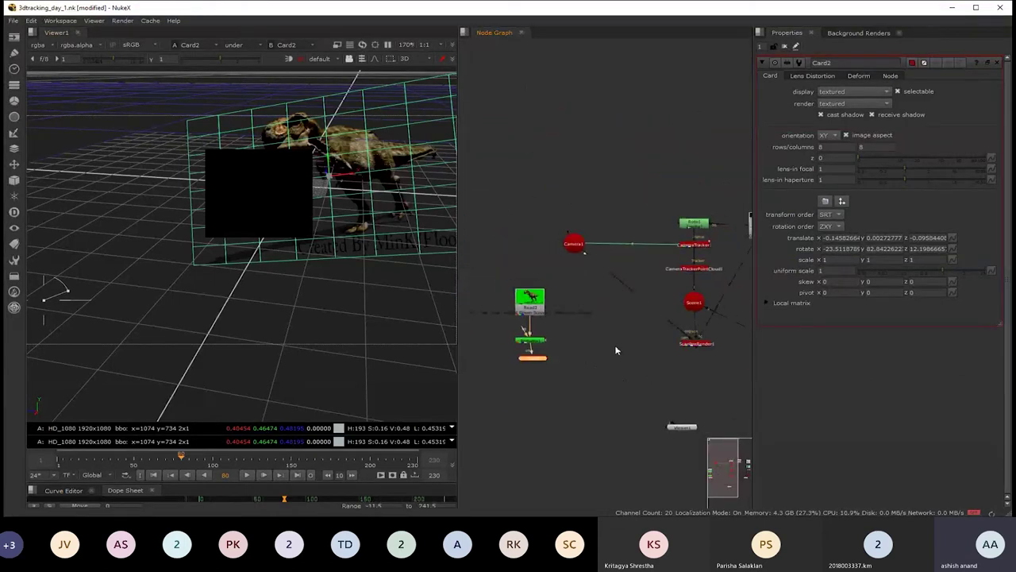
pyautogui.scroll(-1, 635, 353)
pyautogui.scroll(4, 659, 345)
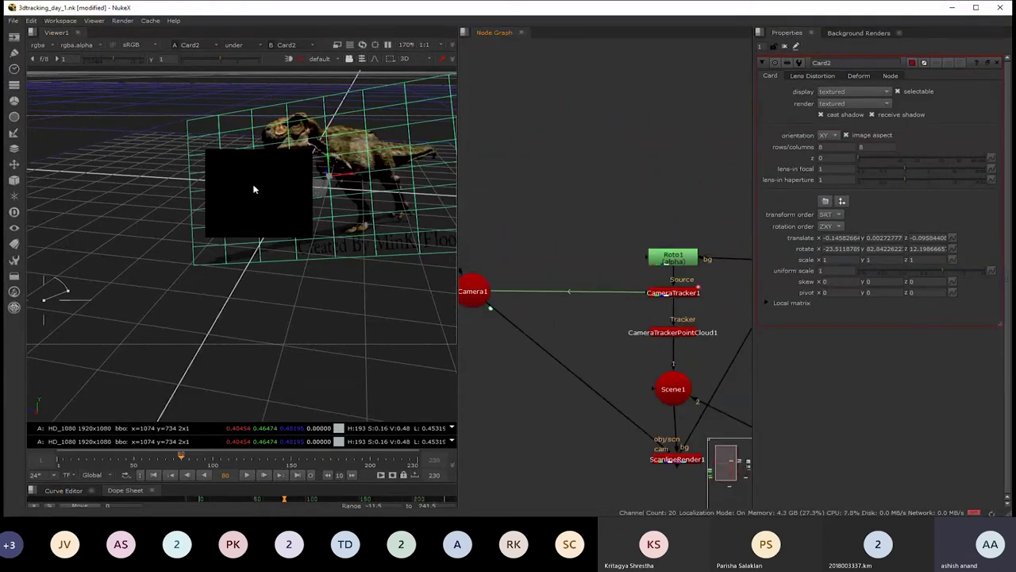
pyautogui.moveTo(618, 383); pyautogui.dragTo(673, 246)
pyautogui.scroll(-1, 605, 301)
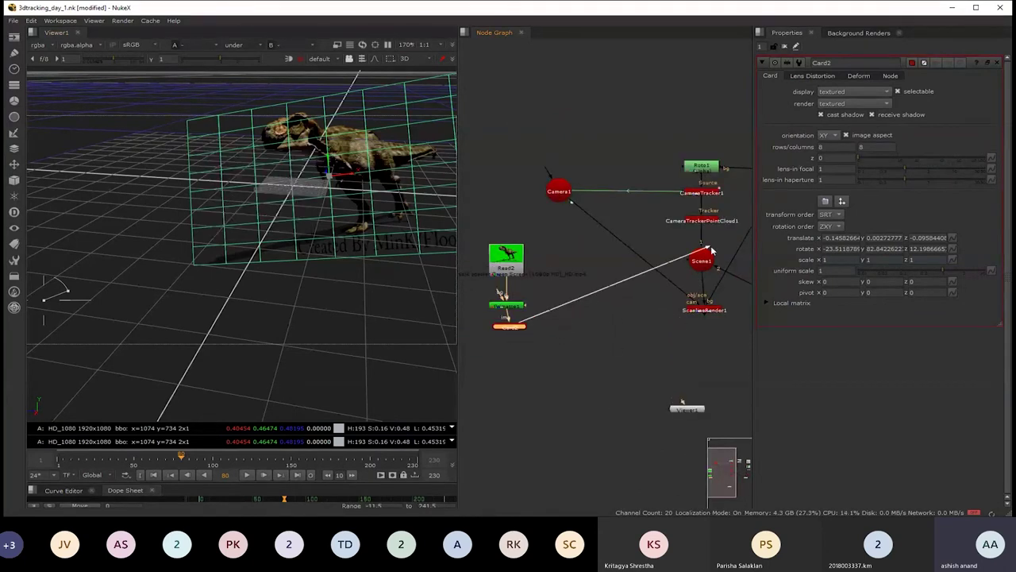
pyautogui.moveTo(605, 346); pyautogui.dragTo(702, 263)
pyautogui.moveTo(488, 225)
pyautogui.mouseDown()
pyautogui.moveTo(528, 342)
pyautogui.moveTo(517, 304)
pyautogui.mouseUp()
pyautogui.scroll(-1, 566, 326)
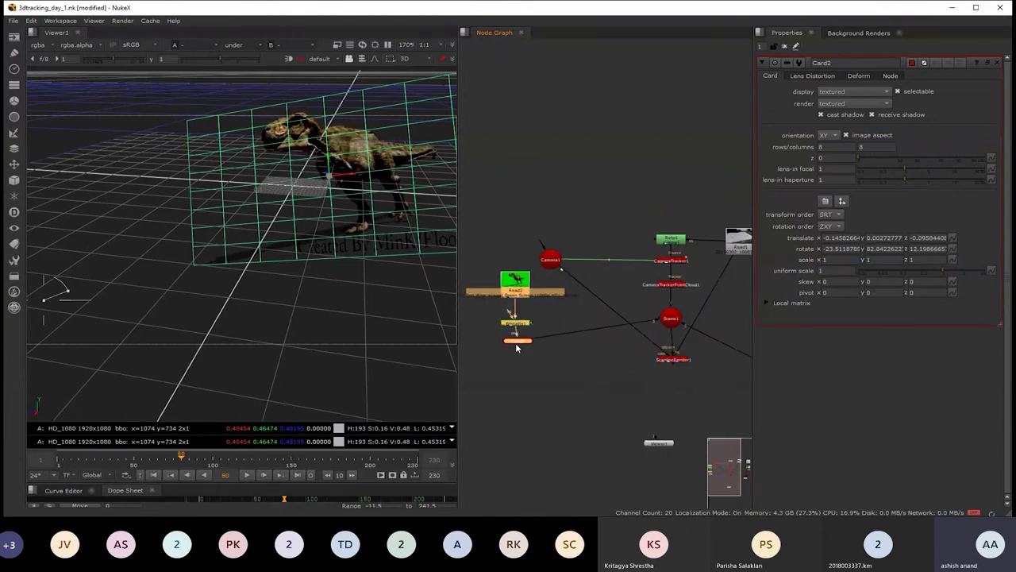
pyautogui.moveTo(517, 347)
pyautogui.mouseDown()
pyautogui.moveTo(640, 232)
pyautogui.moveTo(687, 153)
pyautogui.moveTo(633, 348)
pyautogui.mouseUp()
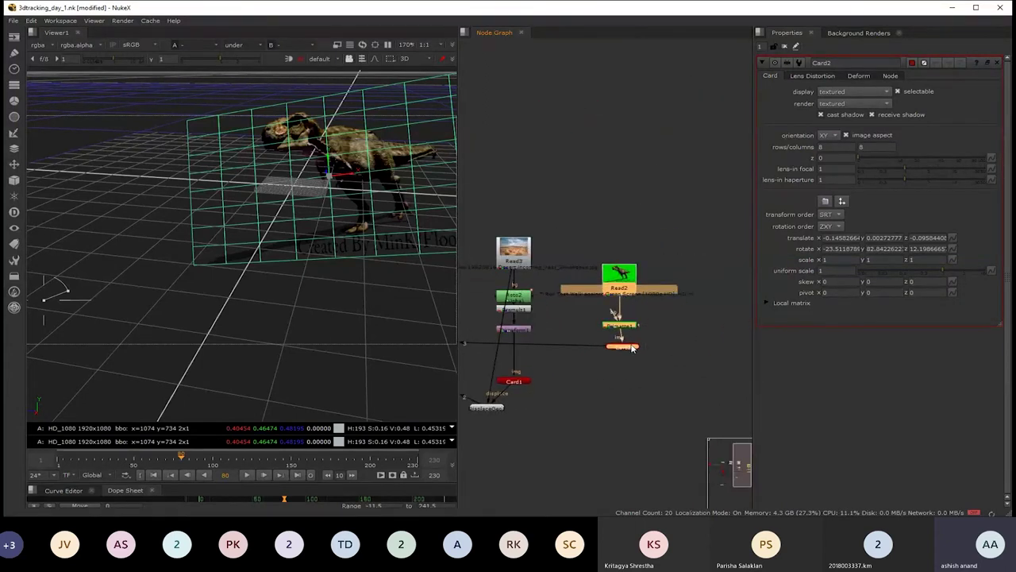
pyautogui.scroll(2, 647, 347)
pyautogui.scroll(2, 659, 346)
pyautogui.scroll(2, 669, 344)
pyautogui.scroll(-3, 650, 349)
# - Move the Read3 terrain chain right, reposition the Dot to reroute links, and orbit the 3D view
pyautogui.moveTo(536, 140); pyautogui.dragTo(658, 341)
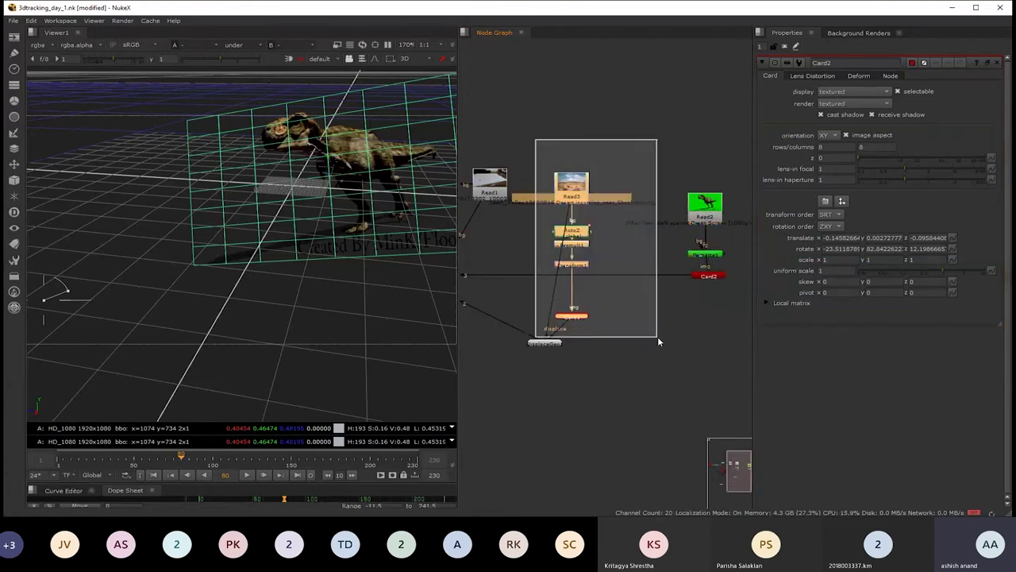
pyautogui.moveTo(580, 315)
pyautogui.mouseDown()
pyautogui.moveTo(756, 321)
pyautogui.moveTo(703, 324)
pyautogui.mouseUp()
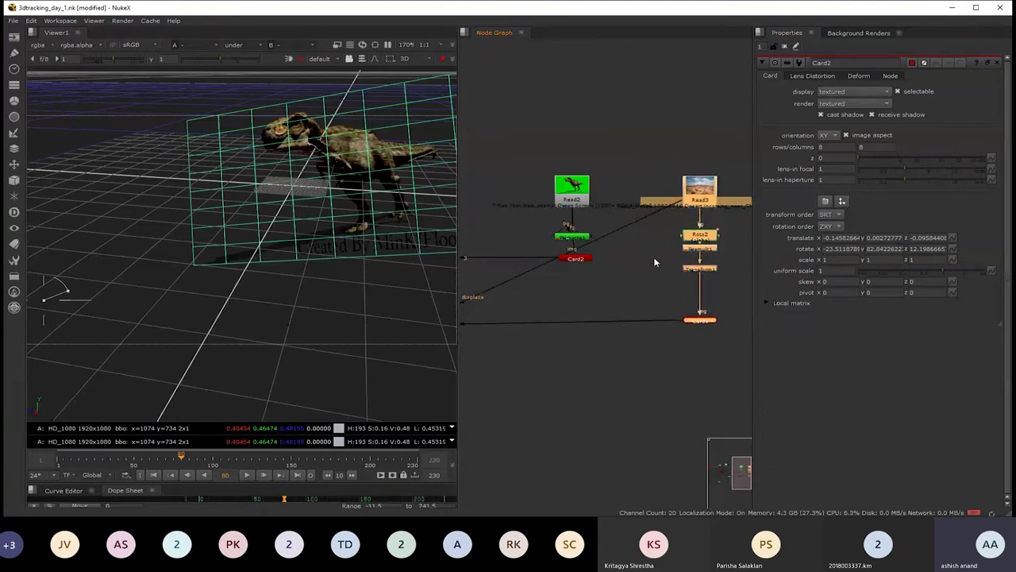
pyautogui.scroll(-3, 618, 238)
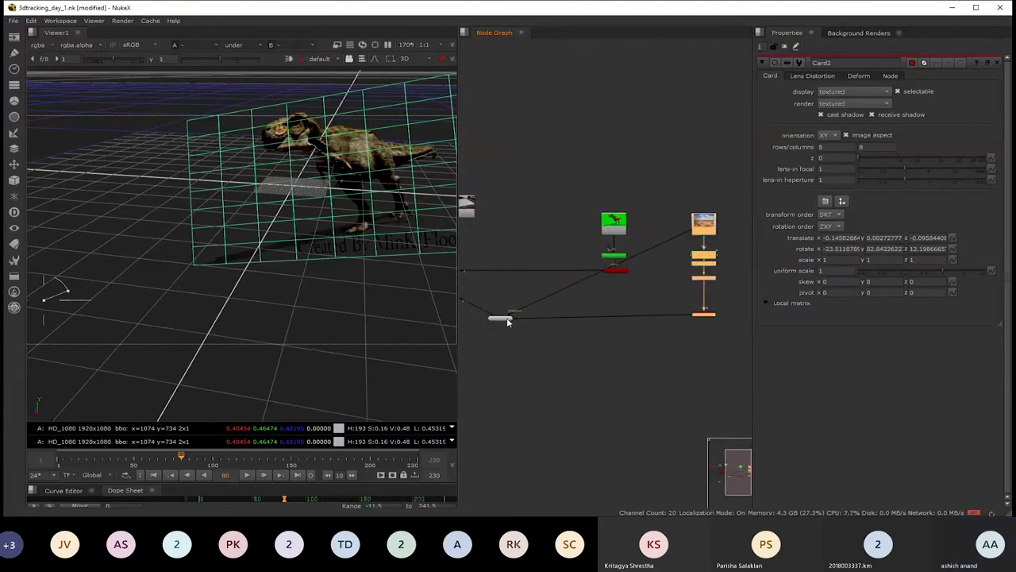
pyautogui.moveTo(508, 321)
pyautogui.mouseDown()
pyautogui.moveTo(661, 316)
pyautogui.moveTo(496, 335)
pyautogui.mouseUp()
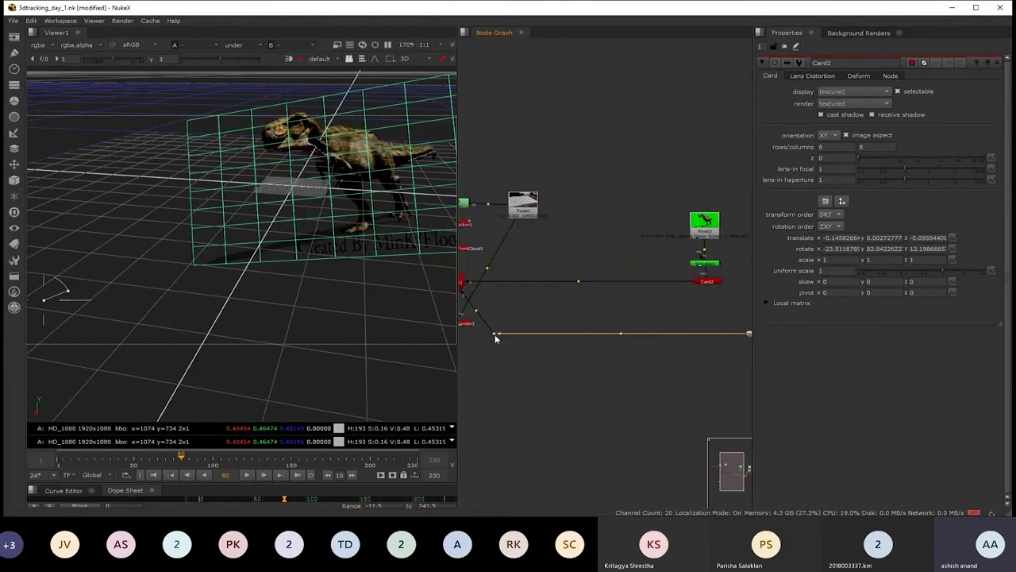
pyautogui.moveTo(625, 345); pyautogui.dragTo(556, 317)
pyautogui.scroll(2, 594, 259)
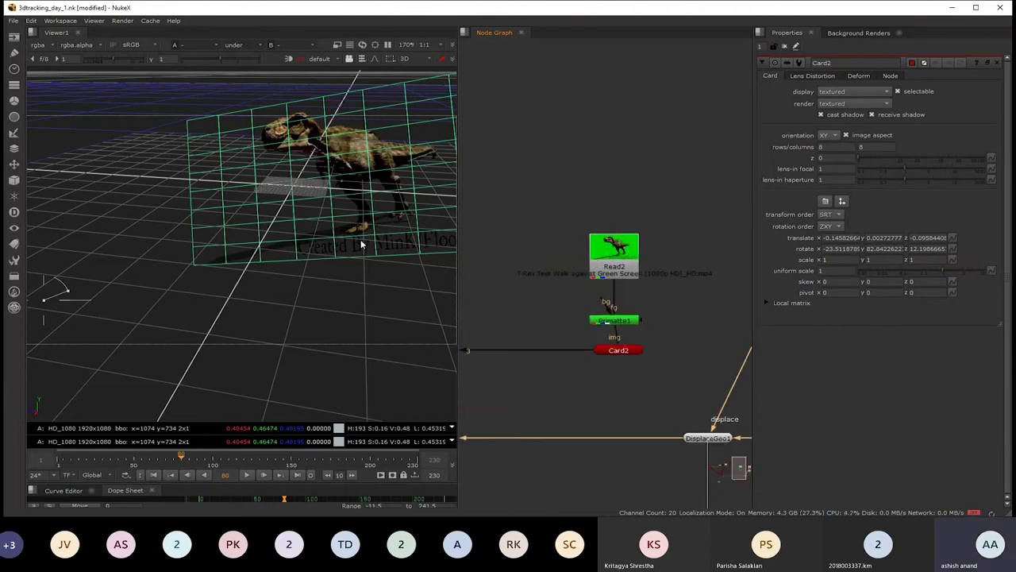
pyautogui.moveTo(305, 218); pyautogui.dragTo(262, 213)
pyautogui.moveTo(649, 389)
pyautogui.mouseDown()
pyautogui.moveTo(668, 346)
pyautogui.moveTo(717, 304)
pyautogui.moveTo(616, 316)
pyautogui.moveTo(530, 382)
pyautogui.moveTo(559, 273)
pyautogui.mouseUp()
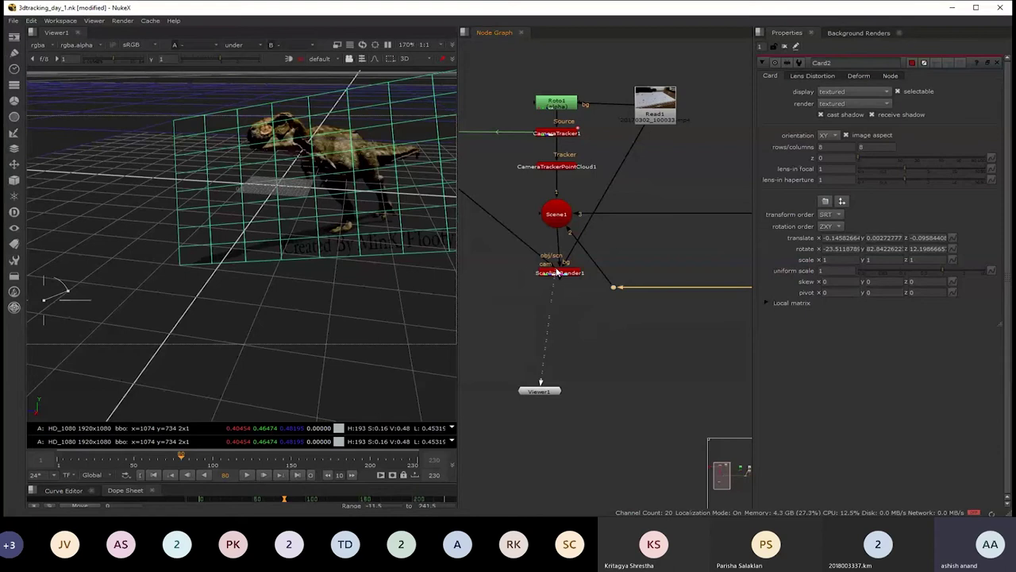
# - Select Card2 and orbit the 3D scene view of the terrain
pyautogui.press('Tab')
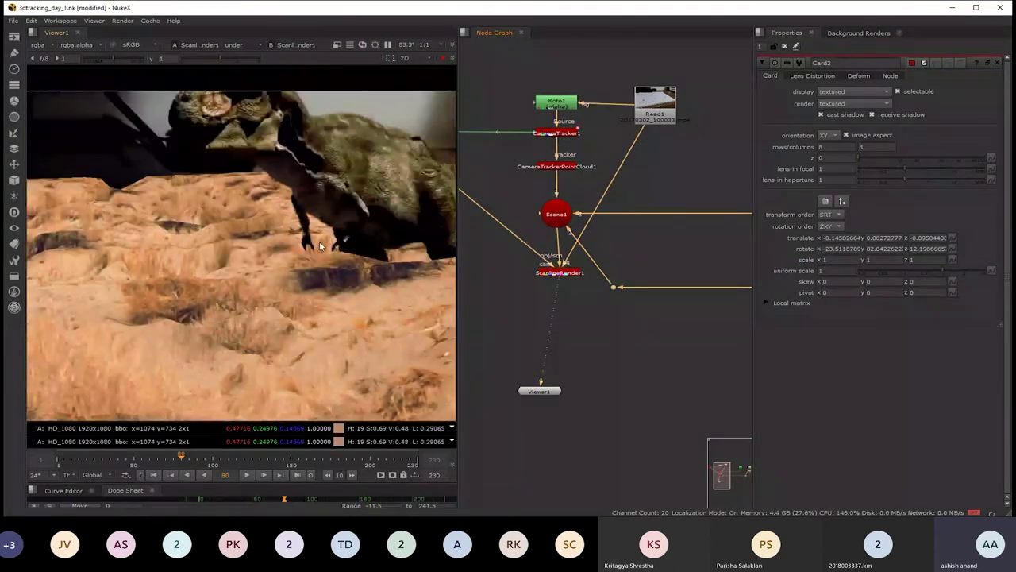
pyautogui.moveTo(652, 266)
pyautogui.mouseDown()
pyautogui.moveTo(673, 284)
pyautogui.moveTo(647, 314)
pyautogui.mouseUp()
pyautogui.moveTo(731, 332)
pyautogui.mouseDown()
pyautogui.moveTo(634, 328)
pyautogui.moveTo(602, 340)
pyautogui.mouseUp()
pyautogui.scroll(-2, 651, 338)
pyautogui.scroll(2, 674, 334)
pyautogui.scroll(2, 677, 296)
pyautogui.click(677, 297)
pyautogui.press('Tab')
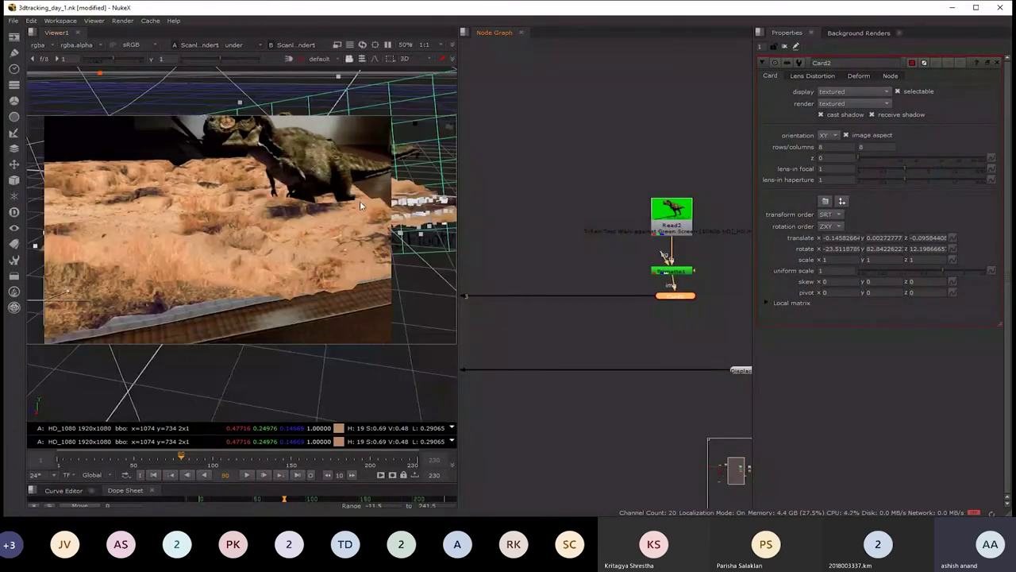
pyautogui.moveTo(351, 225); pyautogui.dragTo(362, 176)
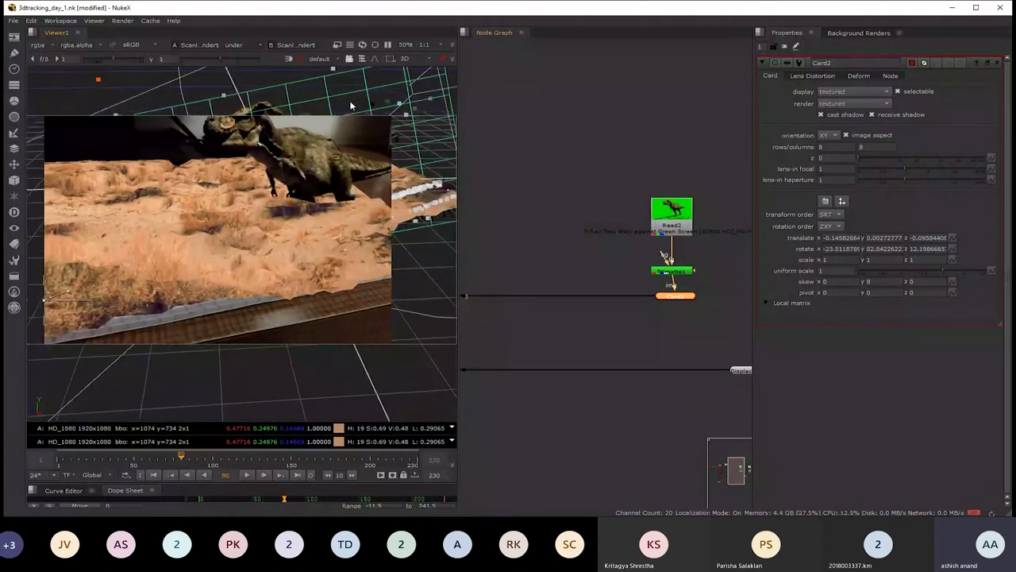
pyautogui.moveTo(301, 90); pyautogui.dragTo(316, 149)
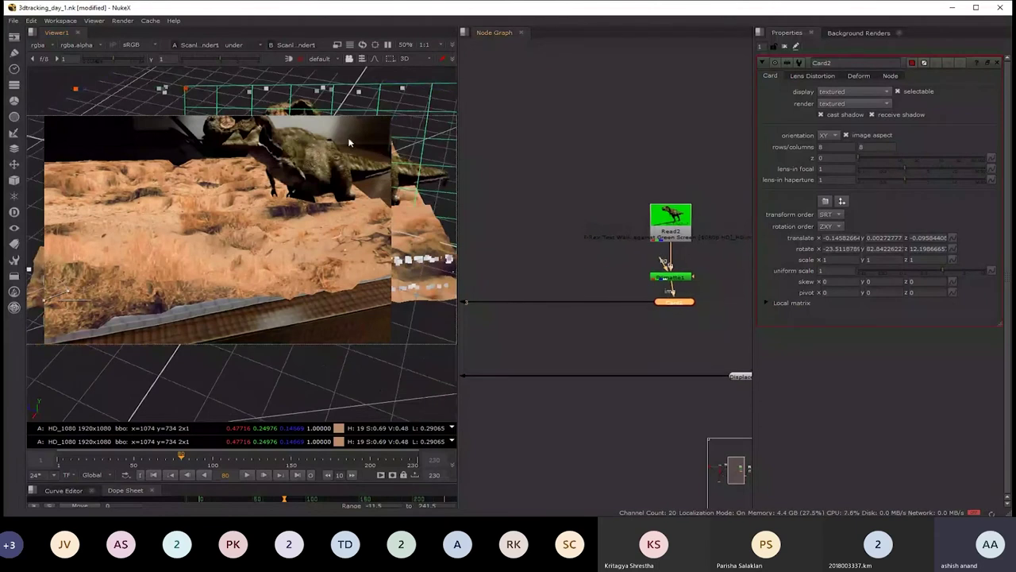
# - Hide the 2D overlay and raise the T-Rex card above the terrain
pyautogui.press('w')
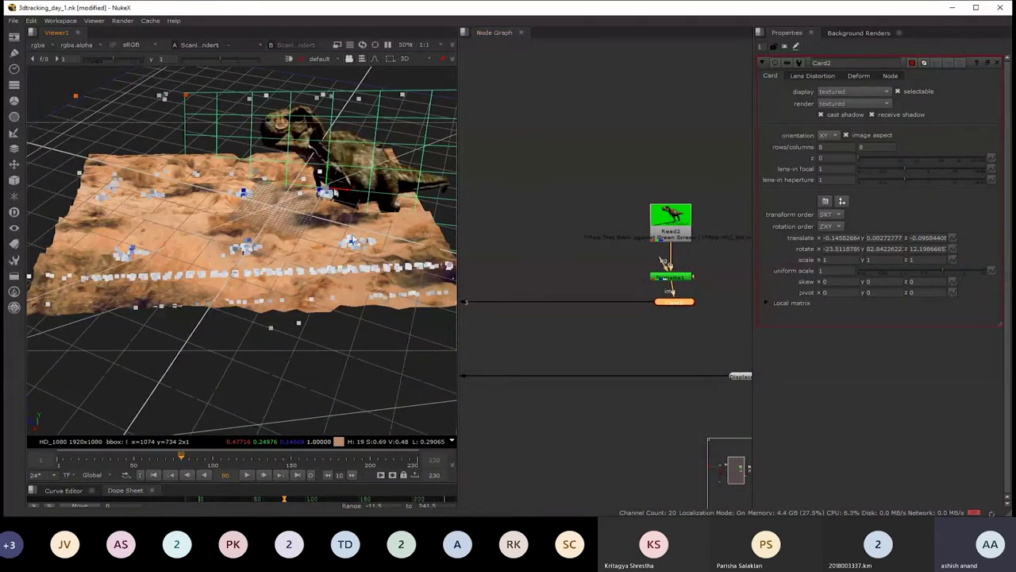
pyautogui.moveTo(262, 237)
pyautogui.mouseDown()
pyautogui.moveTo(343, 113)
pyautogui.moveTo(313, 104)
pyautogui.moveTo(316, 184)
pyautogui.mouseUp()
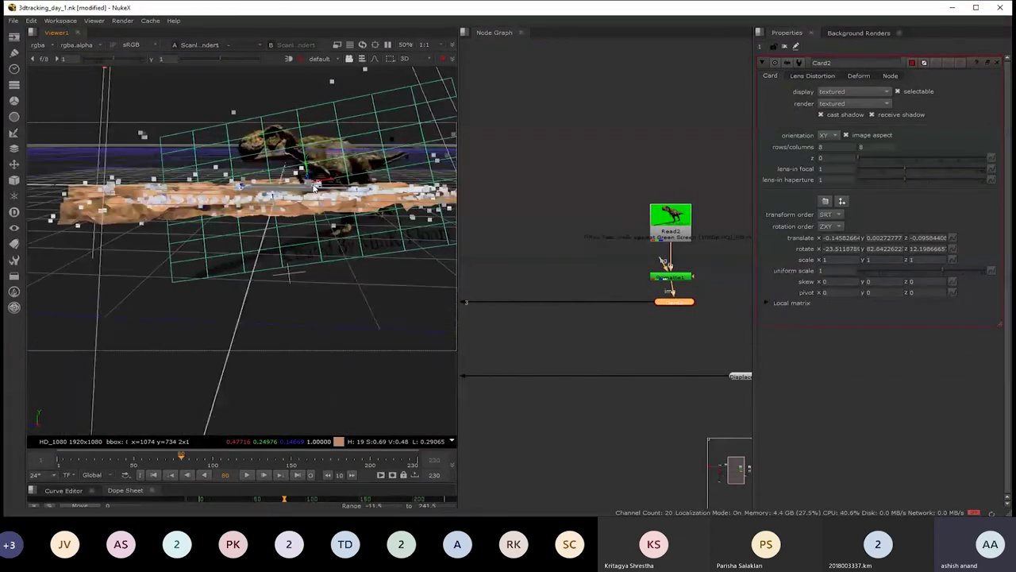
pyautogui.moveTo(315, 177); pyautogui.dragTo(314, 119)
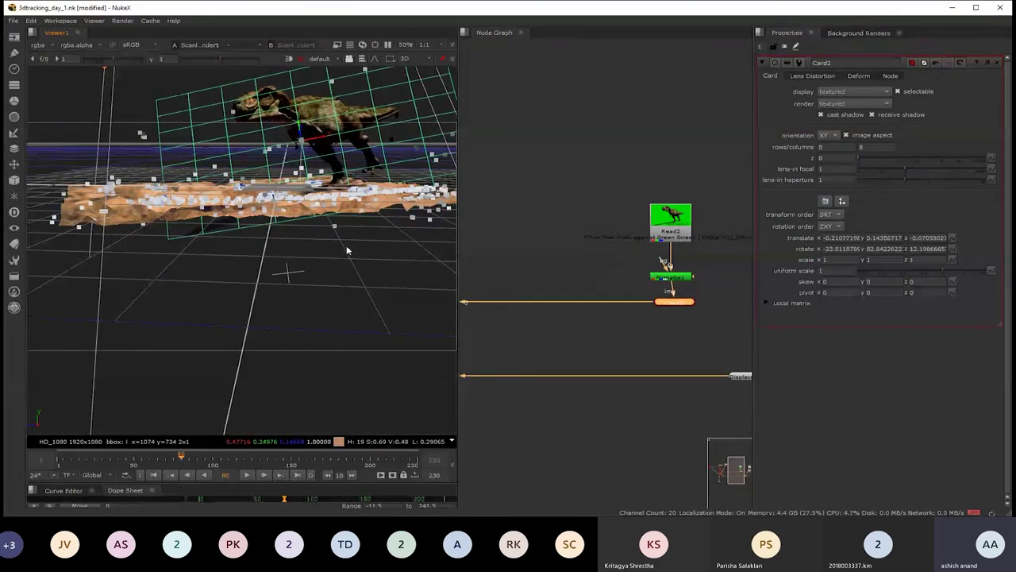
pyautogui.moveTo(347, 252)
pyautogui.mouseDown()
pyautogui.moveTo(358, 275)
pyautogui.moveTo(324, 132)
pyautogui.mouseUp()
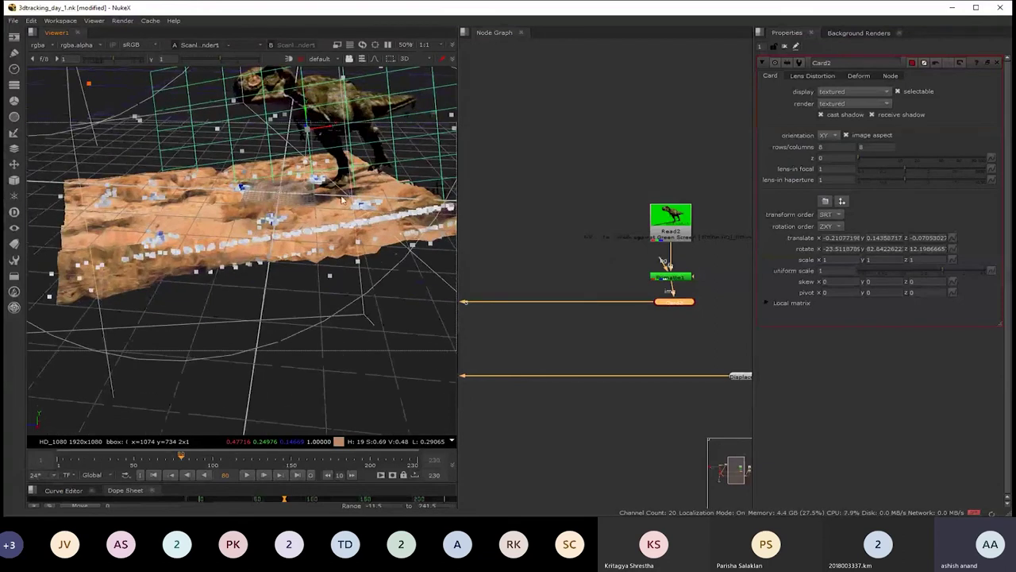
pyautogui.press('Tab')
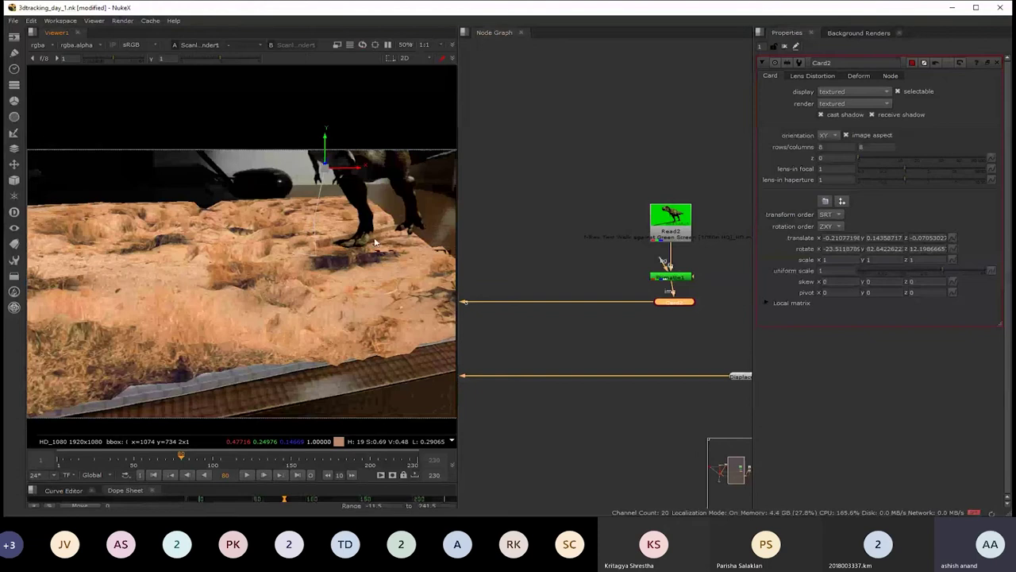
# - Scale Card2 uniformly to 0.54 and nudge it onto the displaced terrain
pyautogui.moveTo(656, 318); pyautogui.dragTo(618, 317)
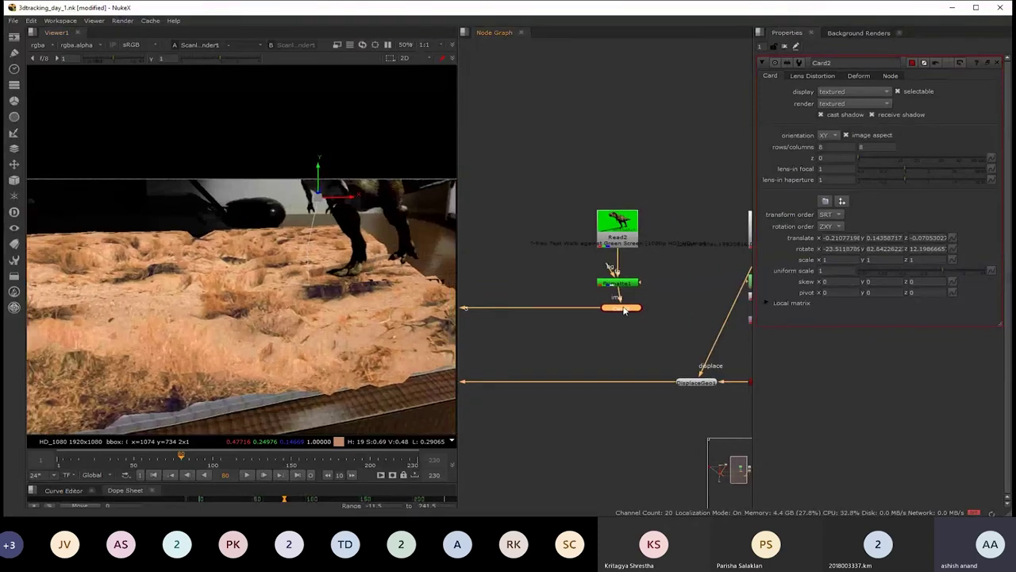
pyautogui.moveTo(944, 271); pyautogui.dragTo(932, 274)
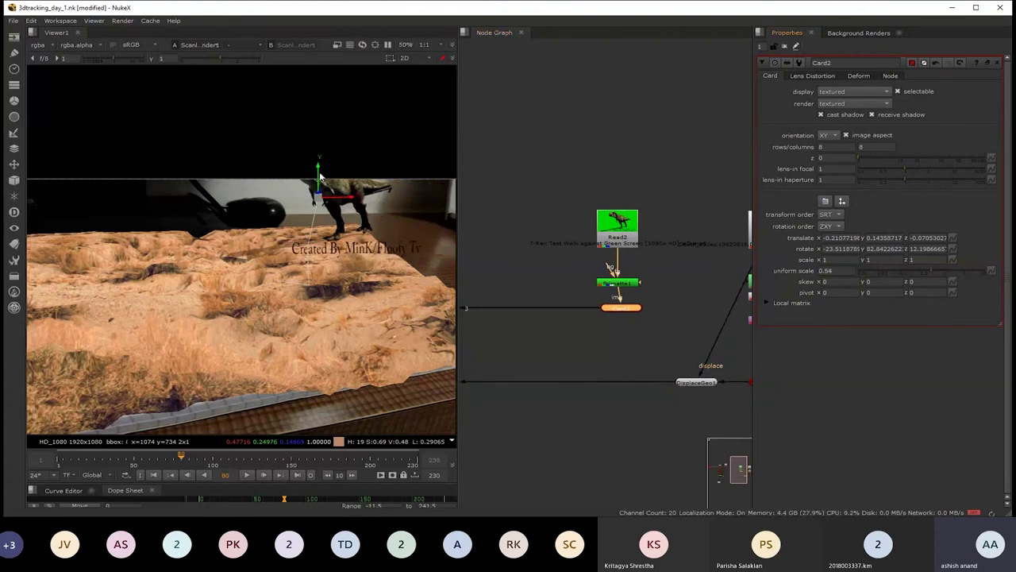
pyautogui.press('Tab')
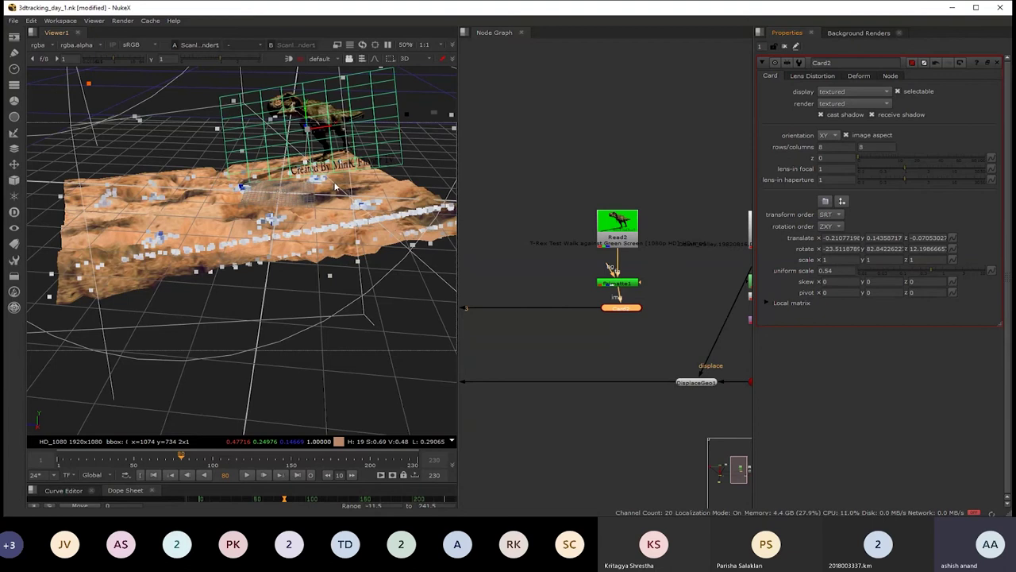
pyautogui.moveTo(363, 214)
pyautogui.mouseDown()
pyautogui.moveTo(527, 245)
pyautogui.moveTo(207, 236)
pyautogui.mouseUp()
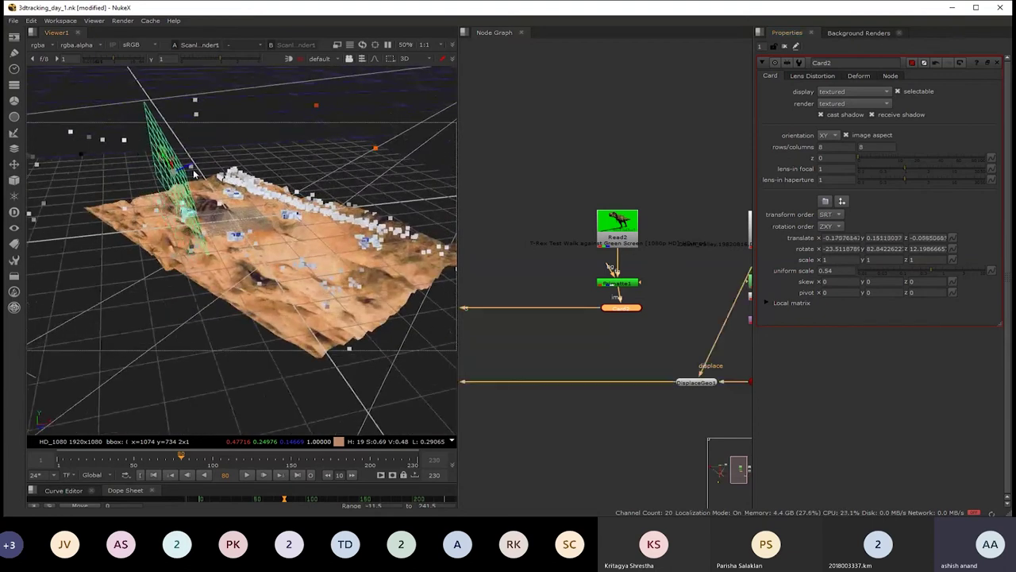
pyautogui.moveTo(179, 169)
pyautogui.mouseDown()
pyautogui.moveTo(198, 175)
pyautogui.moveTo(162, 129)
pyautogui.moveTo(73, 150)
pyautogui.moveTo(252, 150)
pyautogui.moveTo(236, 169)
pyautogui.moveTo(265, 192)
pyautogui.mouseUp()
pyautogui.scroll(3, 253, 151)
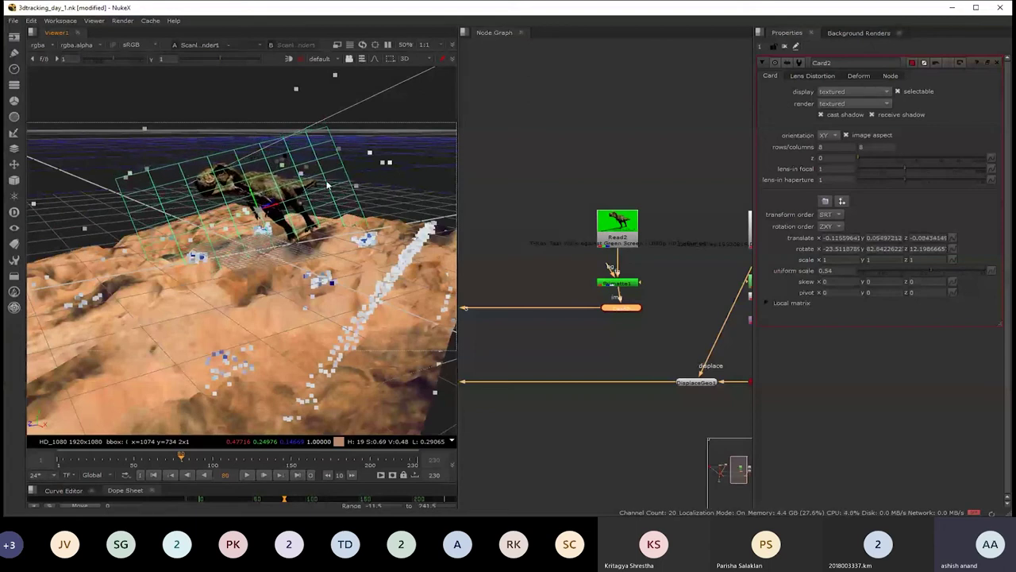
pyautogui.press('Tab')
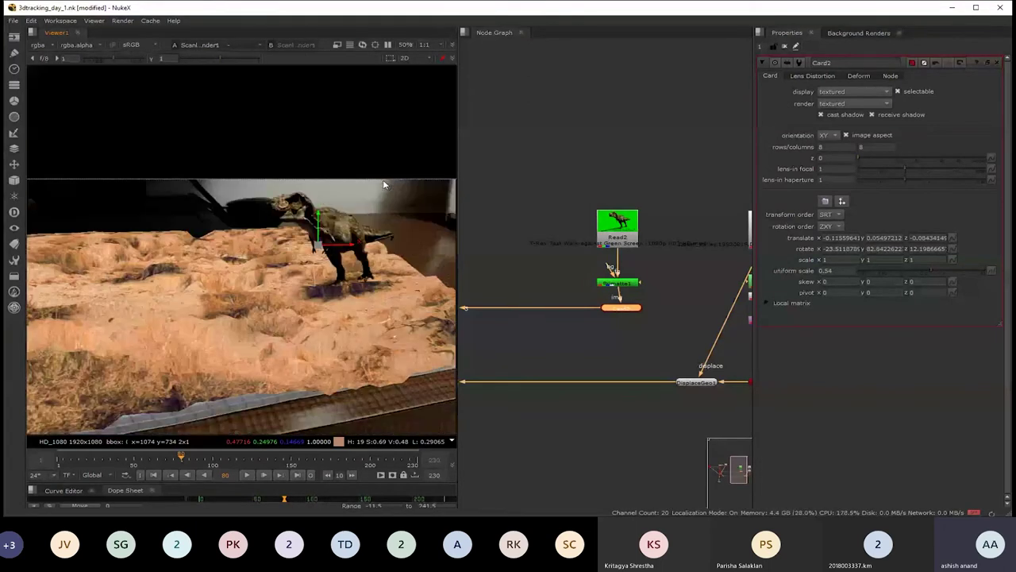
pyautogui.click(59, 466)
pyautogui.click(251, 475)
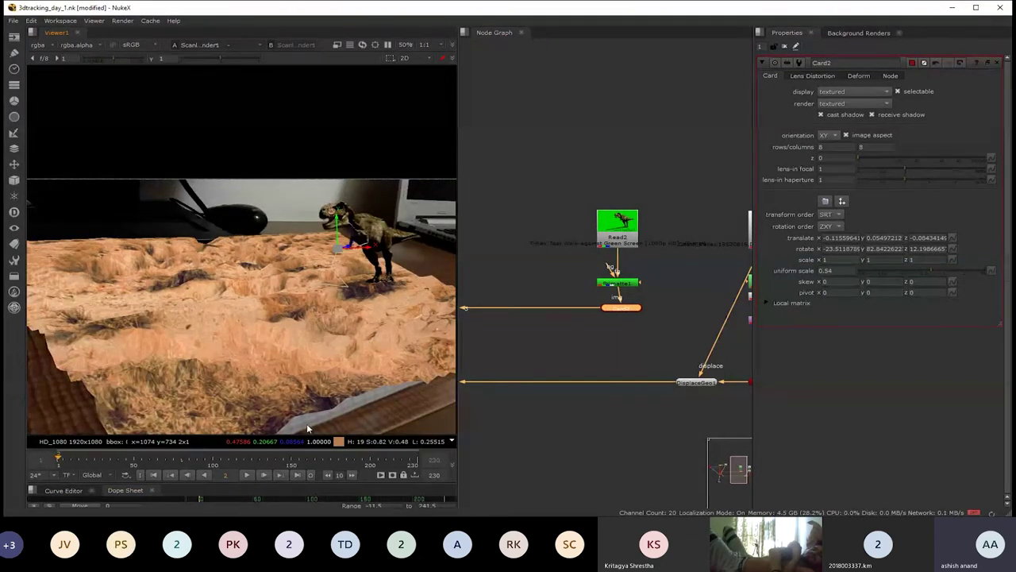
pyautogui.click(249, 475)
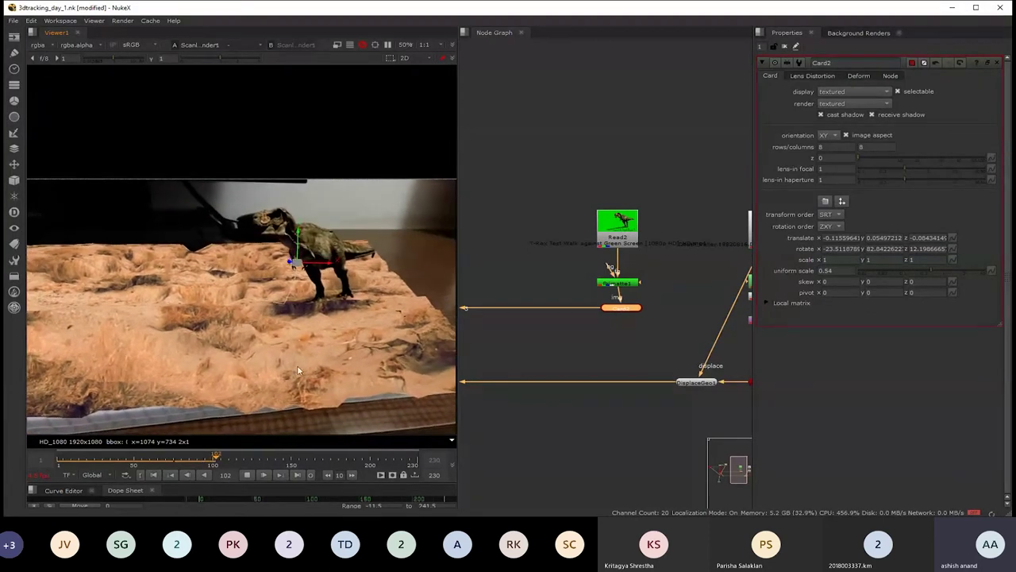
pyautogui.click(247, 474)
pyautogui.moveTo(210, 463); pyautogui.dragTo(54, 463)
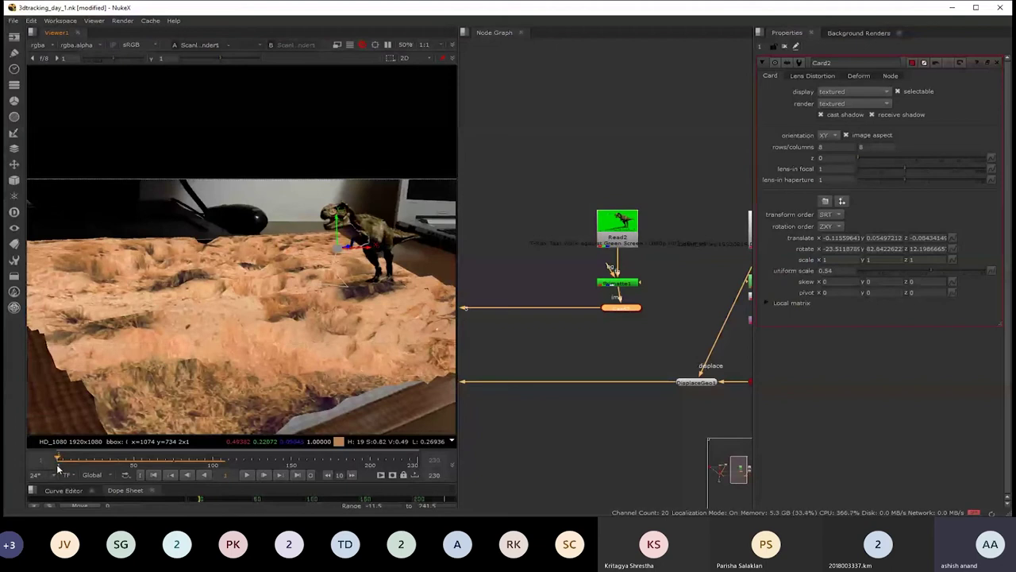
pyautogui.click(247, 475)
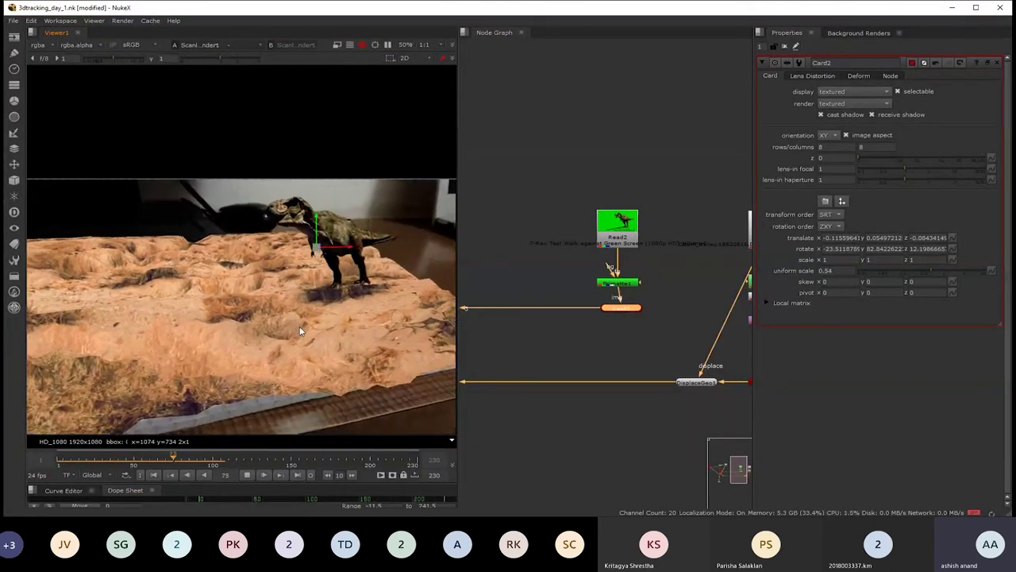
pyautogui.click(247, 475)
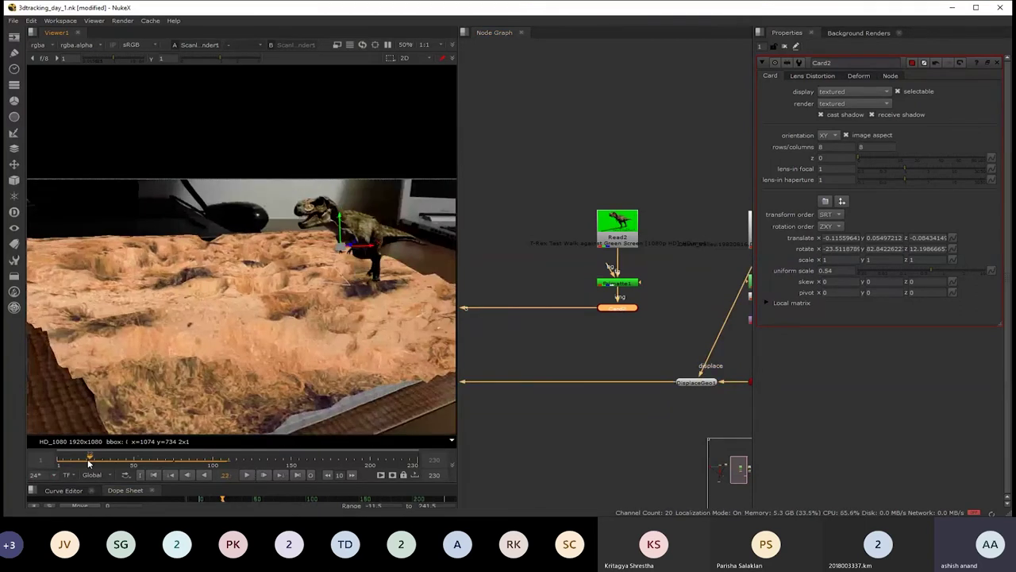
pyautogui.moveTo(111, 461); pyautogui.dragTo(57, 469)
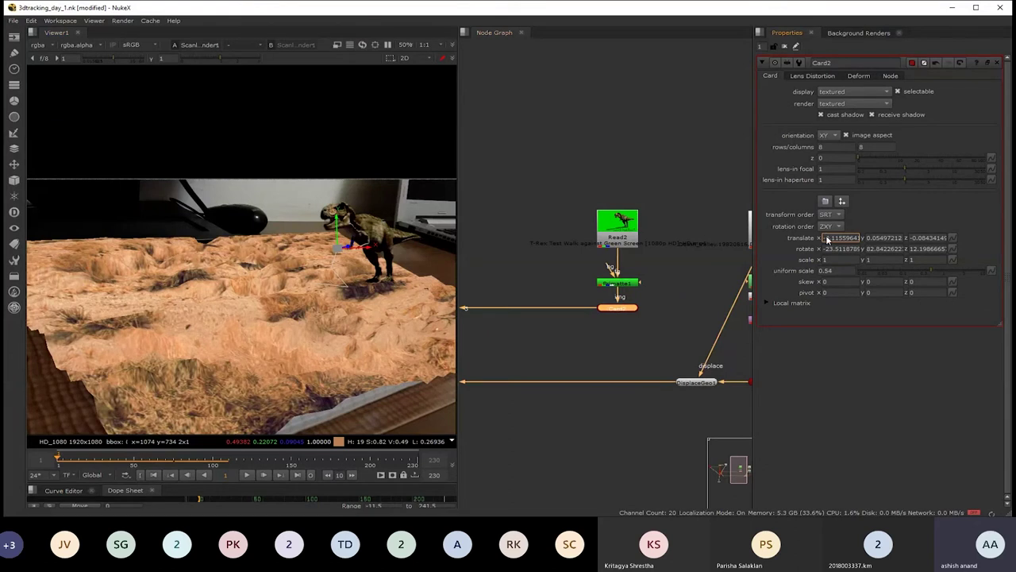
# - Keyframe Card2's translate, then at frame 83 move the card left across the terrain
pyautogui.click(953, 237)
pyautogui.moveTo(83, 461); pyautogui.dragTo(203, 464)
pyautogui.moveTo(333, 268); pyautogui.dragTo(281, 267)
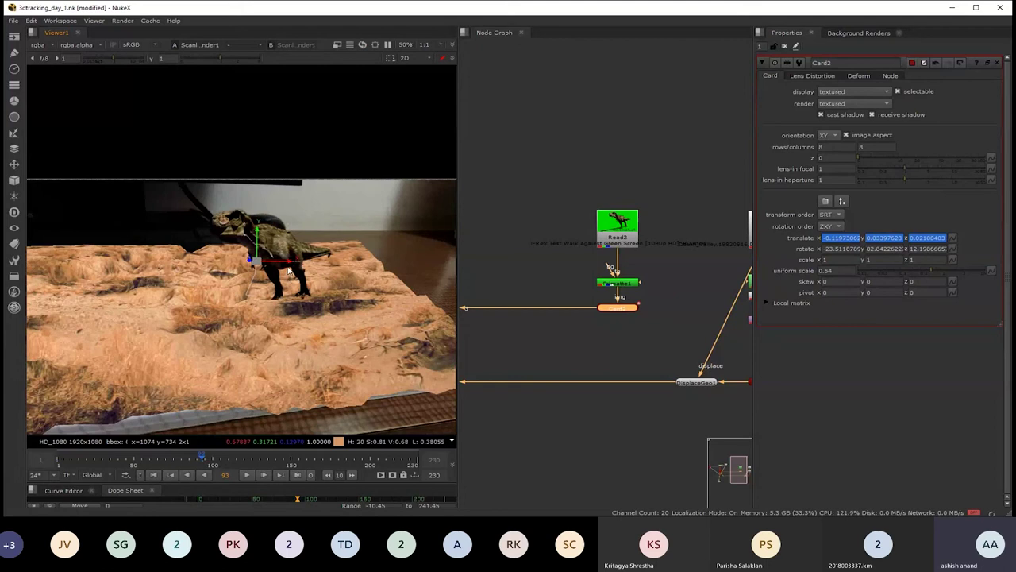
# - Play back the animated T-Rex card, then stop and return to frame 12
pyautogui.click(59, 462)
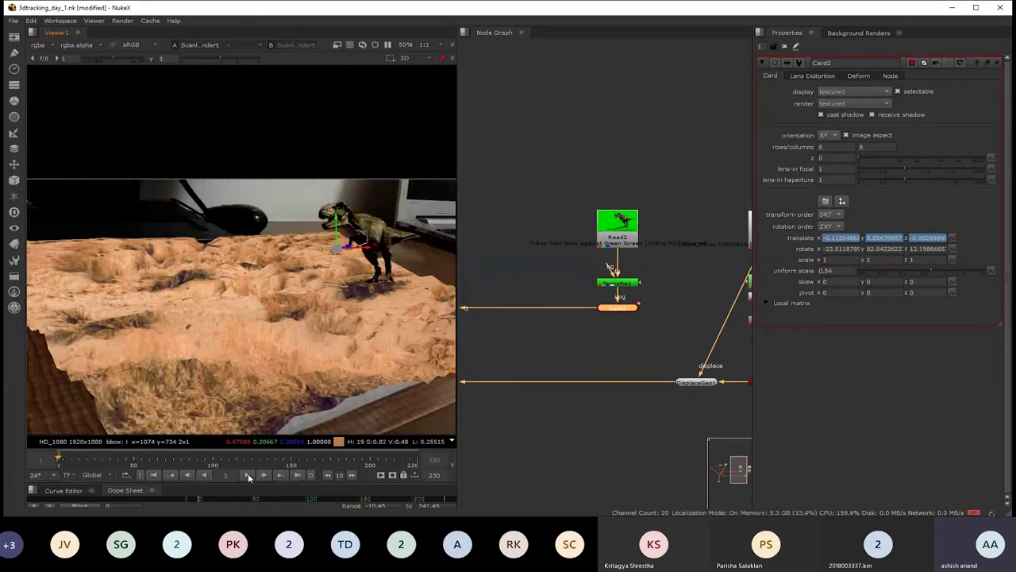
pyautogui.click(248, 473)
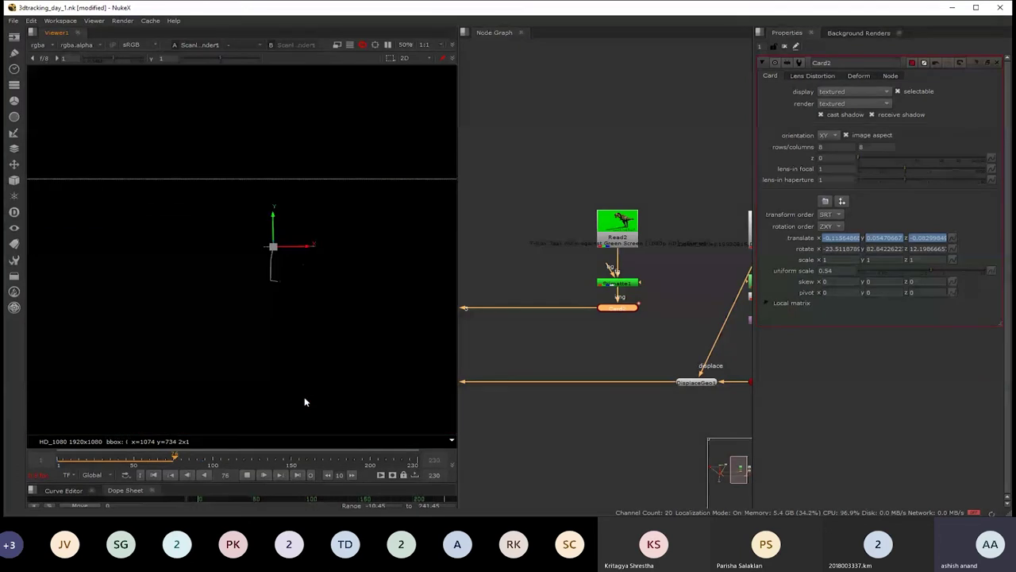
pyautogui.click(247, 474)
pyautogui.moveTo(177, 459); pyautogui.dragTo(73, 459)
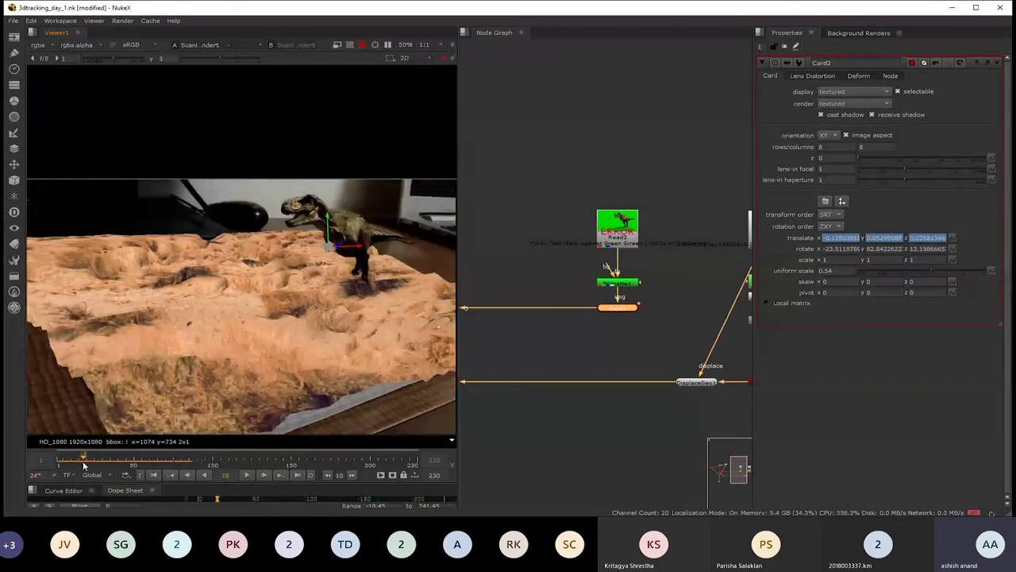
# - View the green-screen Read2 footage full-frame and shift nodes to make room below Read2
pyautogui.click(626, 243)
pyautogui.press('1')
pyautogui.press('f')
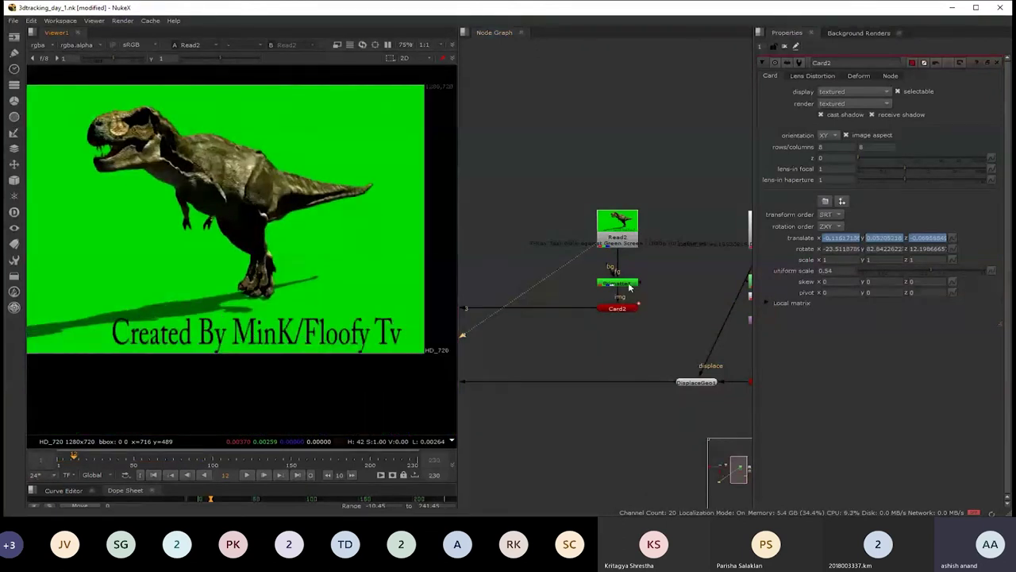
pyautogui.moveTo(624, 308); pyautogui.dragTo(624, 327)
pyautogui.moveTo(618, 283); pyautogui.dragTo(618, 297)
pyautogui.click(607, 220)
pyautogui.moveTo(608, 221); pyautogui.dragTo(612, 189)
# - Add a Roto node below Read2 and draw a closed Bezier around the bottom caption
pyautogui.press('o')
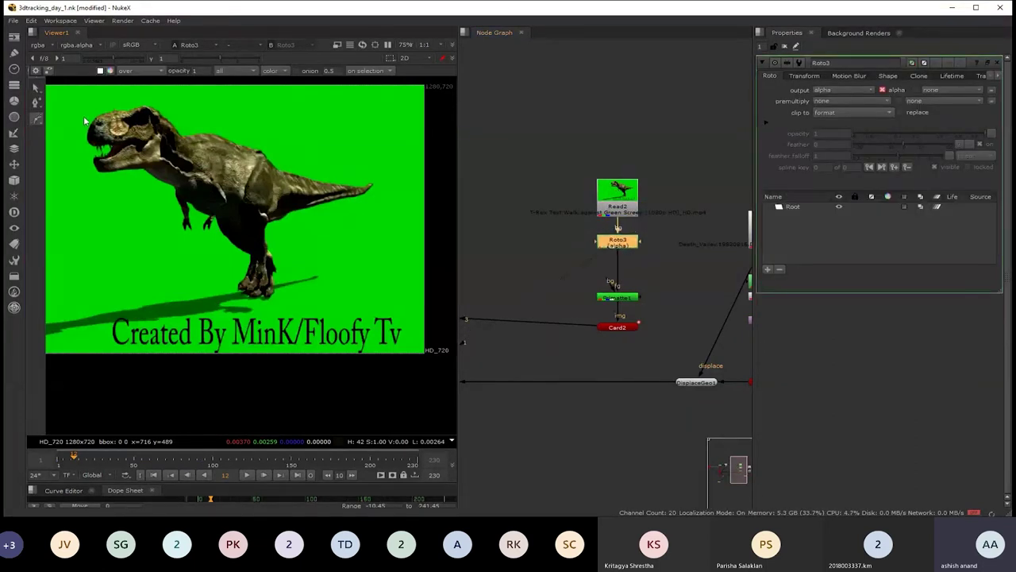
pyautogui.moveTo(175, 293); pyautogui.dragTo(223, 252)
pyautogui.click(147, 290)
pyautogui.click(221, 268)
pyautogui.click(341, 265)
pyautogui.click(367, 267)
pyautogui.moveTo(443, 269); pyautogui.dragTo(321, 280)
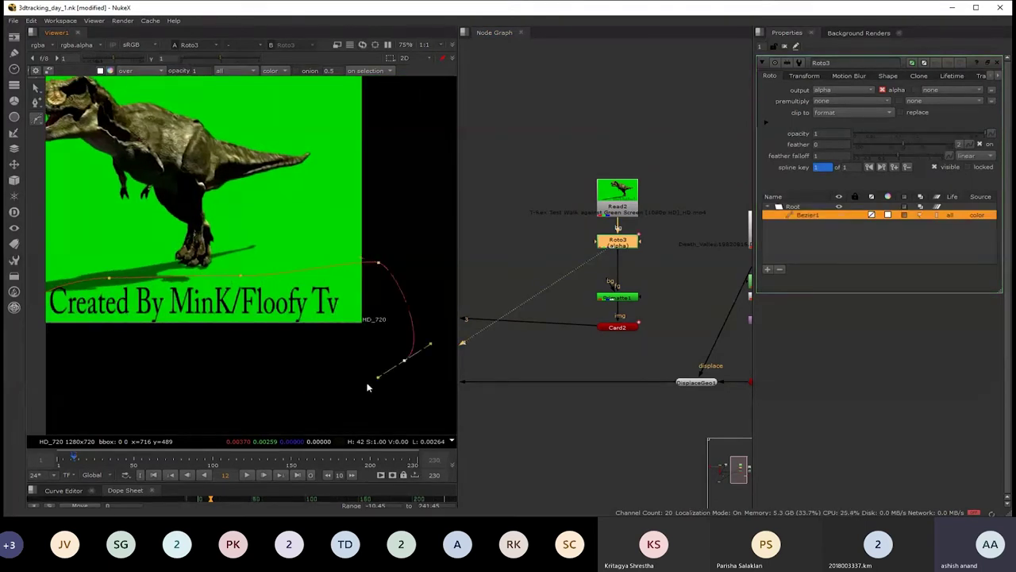
pyautogui.moveTo(174, 396); pyautogui.dragTo(235, 367)
pyautogui.click(143, 351)
pyautogui.click(95, 273)
pyautogui.click(169, 249)
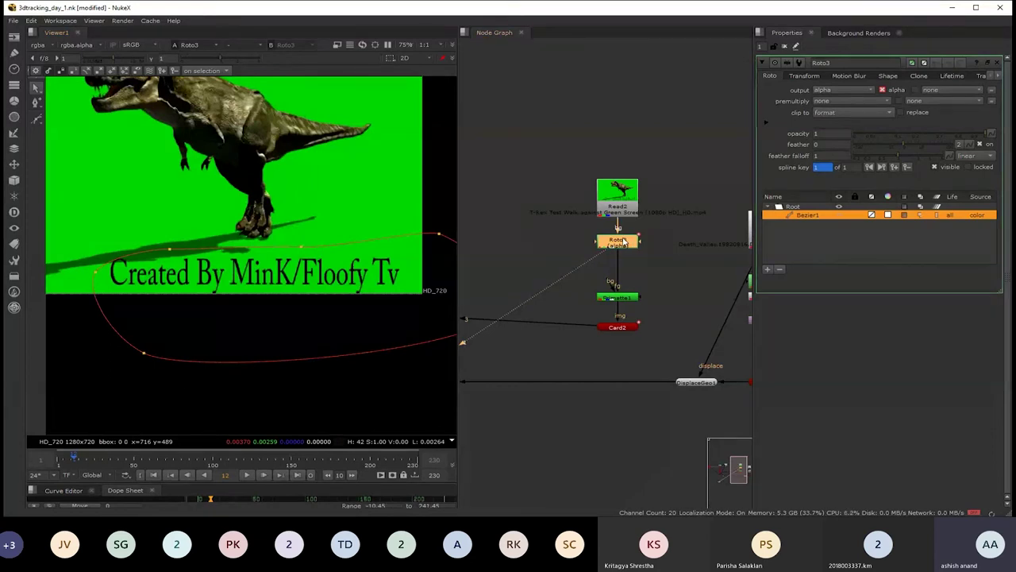
# - Add Premult2 after the roto, check the alpha, and place Roto3 and Premult2 after Primatte1
pyautogui.hotkey('alt', 'p')
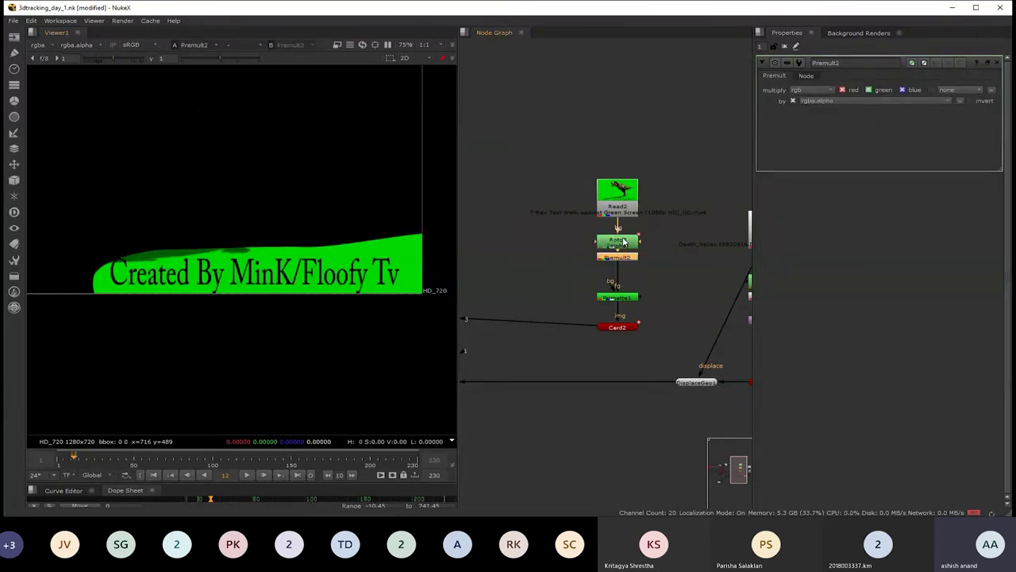
pyautogui.moveTo(627, 261); pyautogui.dragTo(629, 274)
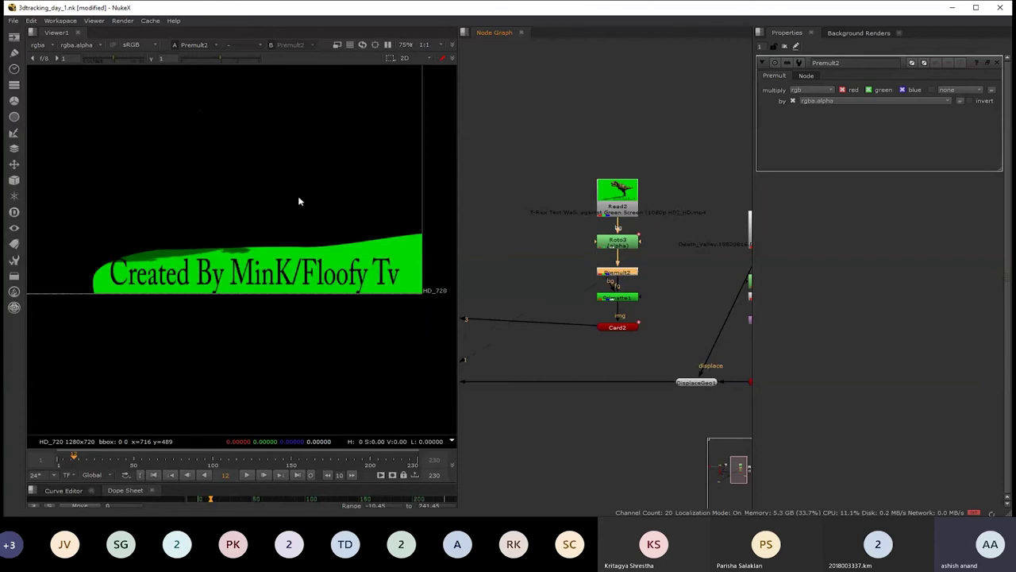
pyautogui.press('a')
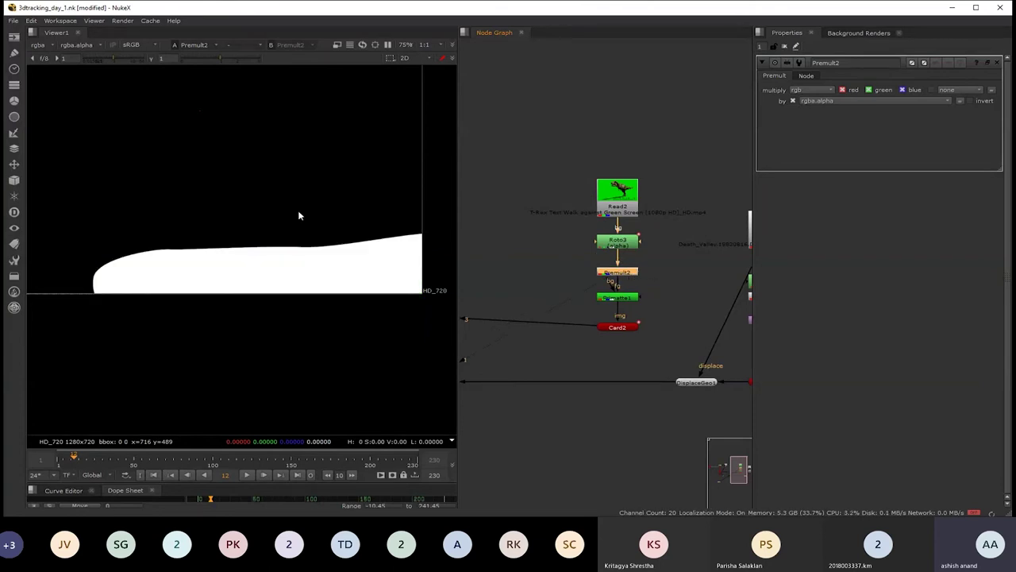
pyautogui.click(619, 297)
pyautogui.press('1')
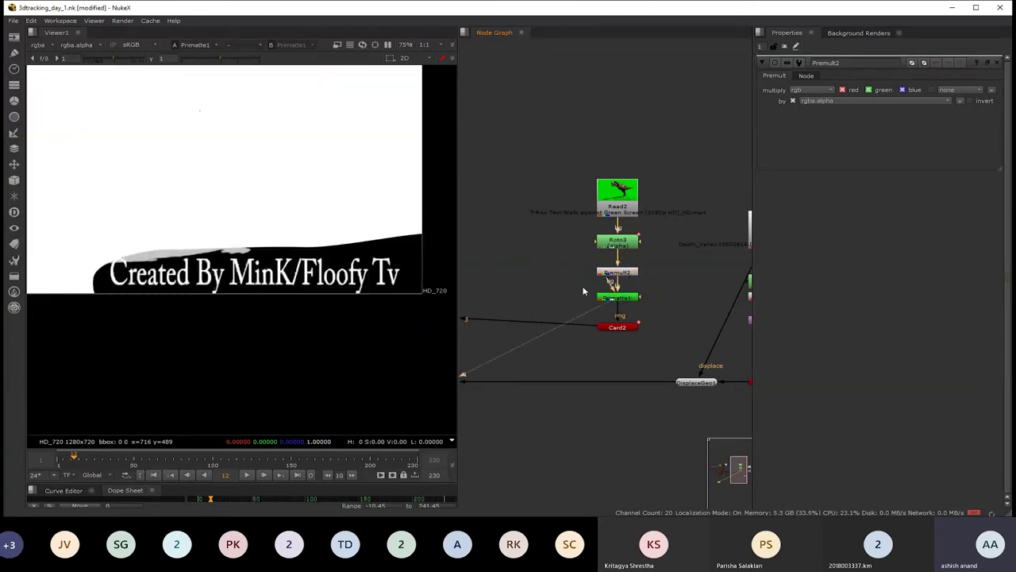
pyautogui.moveTo(691, 224); pyautogui.dragTo(565, 284)
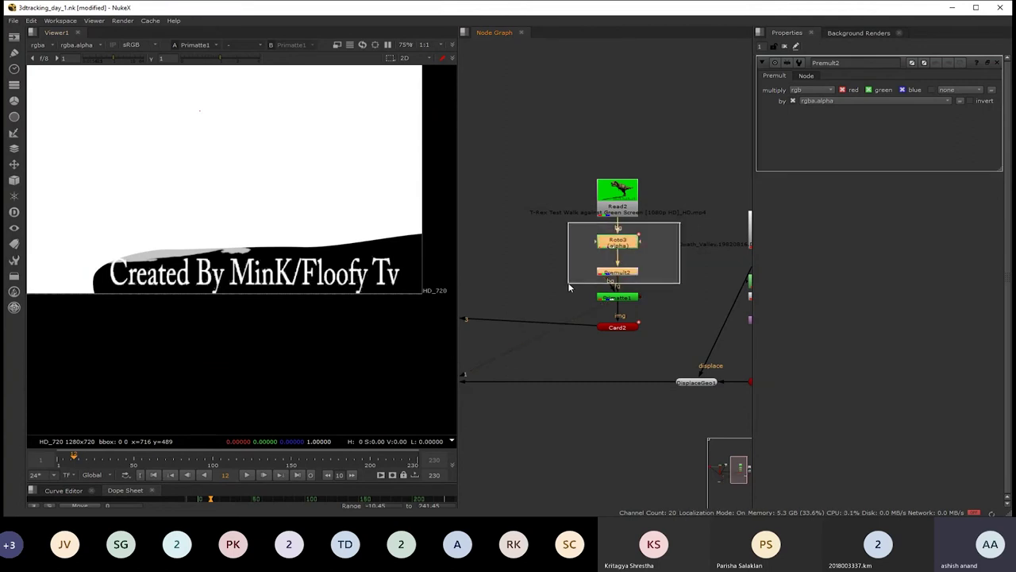
pyautogui.press('Delete')
pyautogui.moveTo(631, 297); pyautogui.dragTo(632, 240)
pyautogui.hotkey('ctrl', 'z')
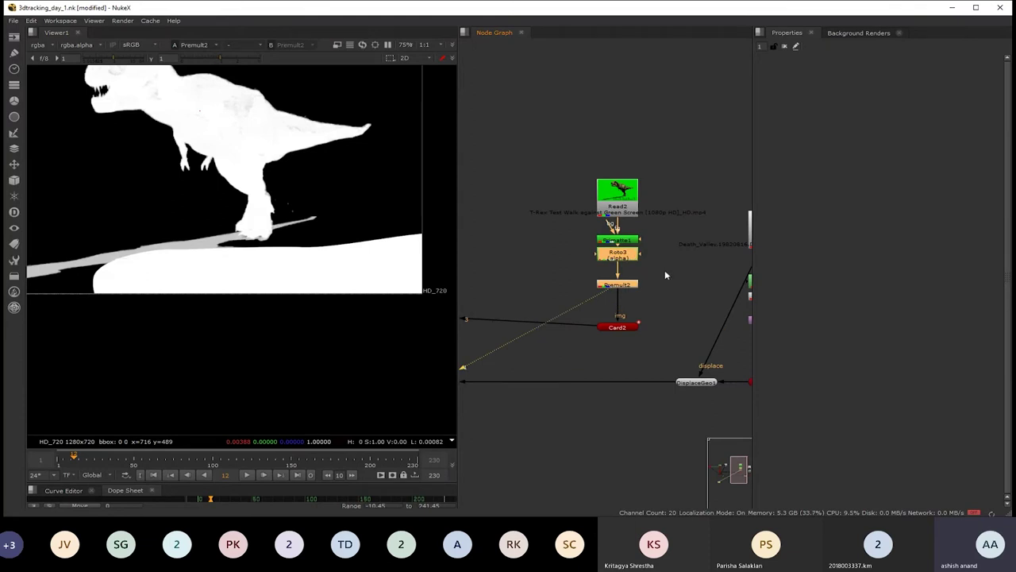
pyautogui.scroll(2, 653, 275)
# - Open Roto3 and set Bezier1's colour alpha to 0
pyautogui.moveTo(615, 267); pyautogui.dragTo(615, 281)
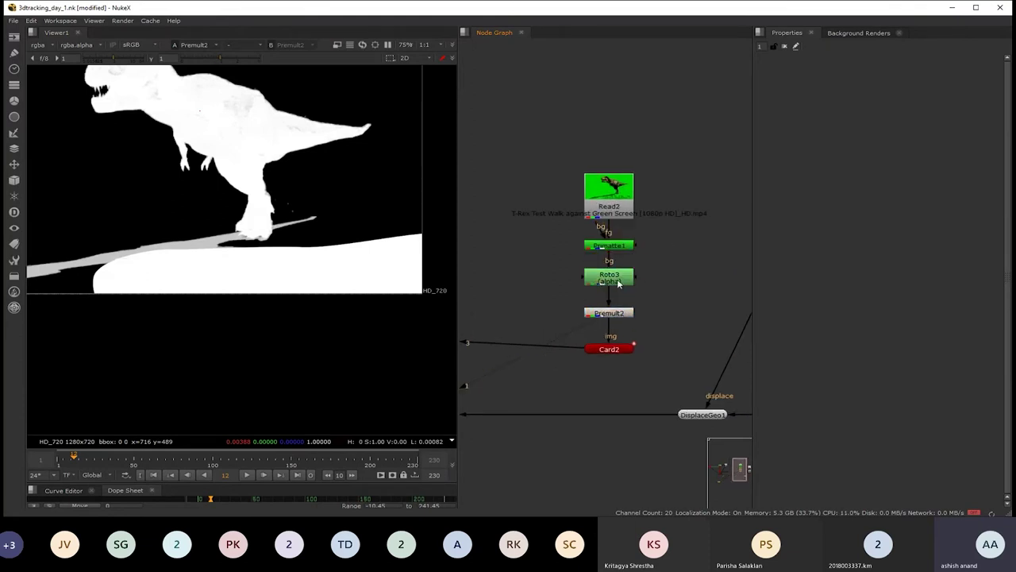
pyautogui.doubleClick(615, 280)
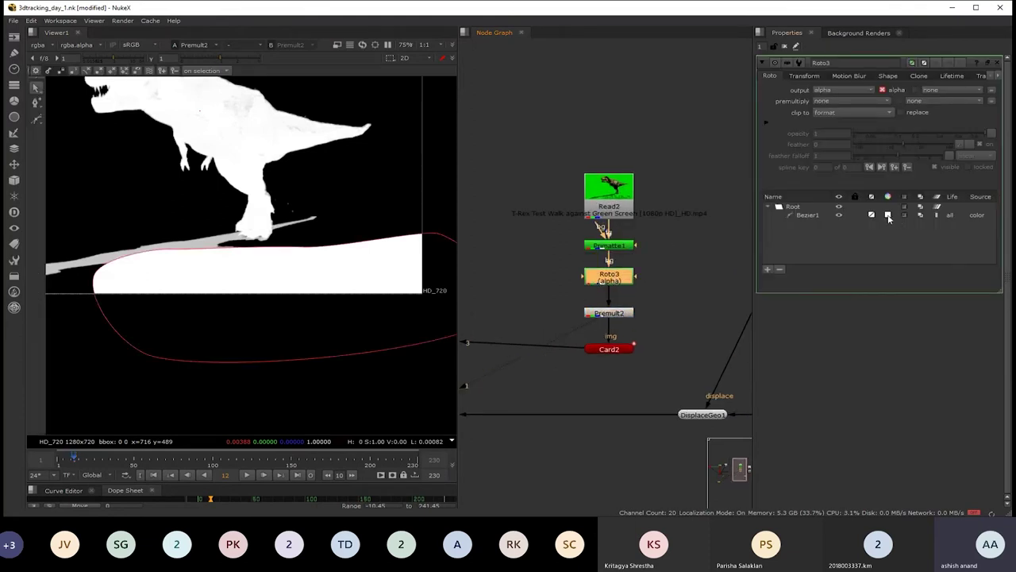
pyautogui.click(889, 215)
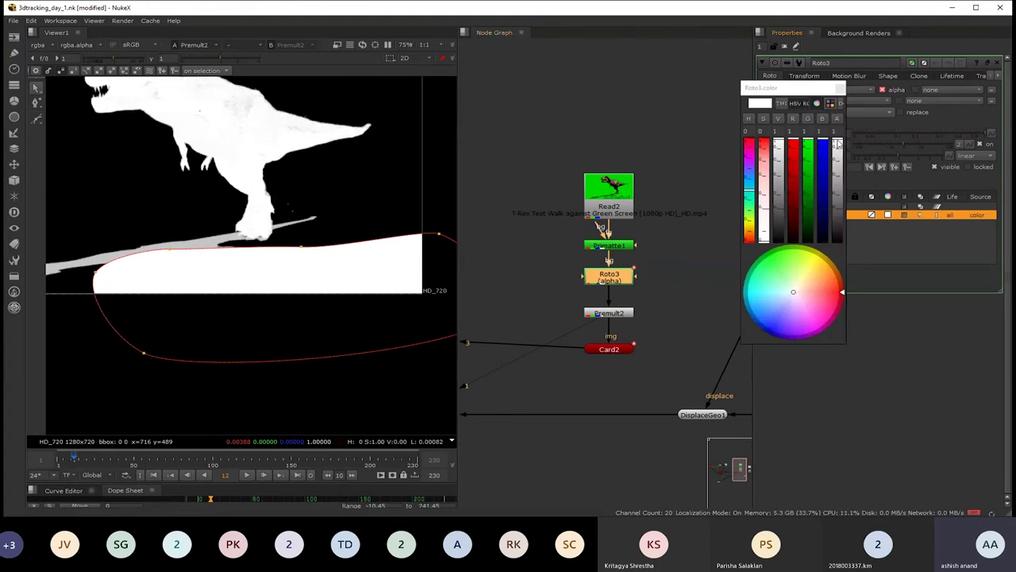
pyautogui.moveTo(843, 171); pyautogui.dragTo(854, 242)
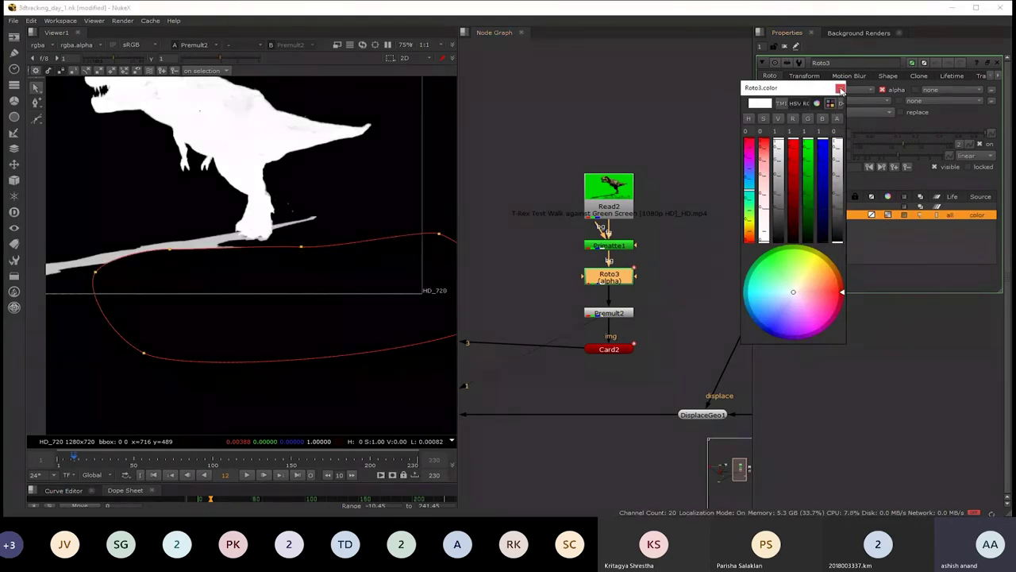
pyautogui.click(842, 90)
# - Move the left point and add points to reshape the mask edge along the shadow
pyautogui.moveTo(99, 276); pyautogui.dragTo(96, 285)
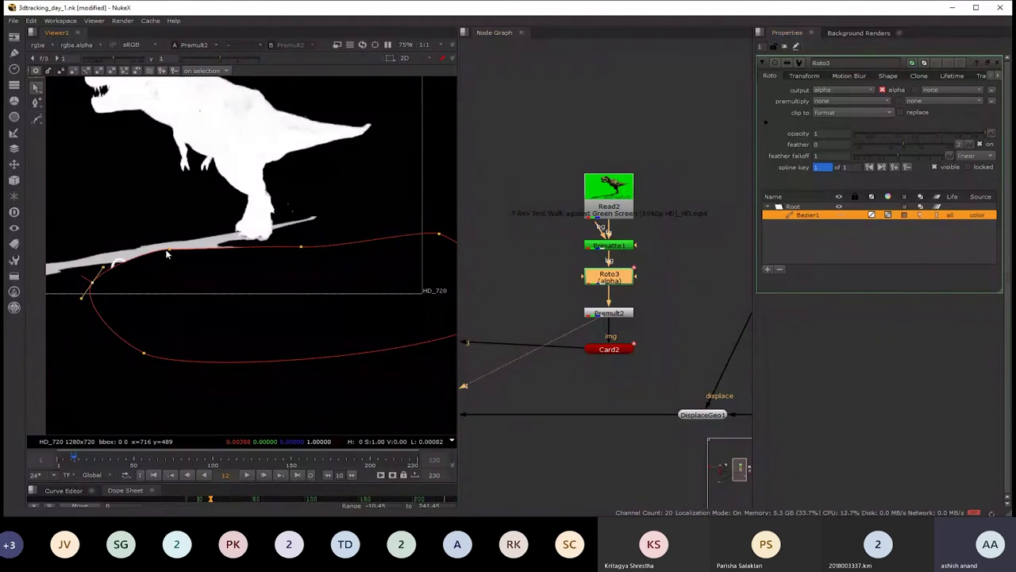
pyautogui.keyDown('ctrl'); pyautogui.keyDown('alt'); pyautogui.click(168, 261); pyautogui.keyUp('alt'); pyautogui.keyUp('ctrl')
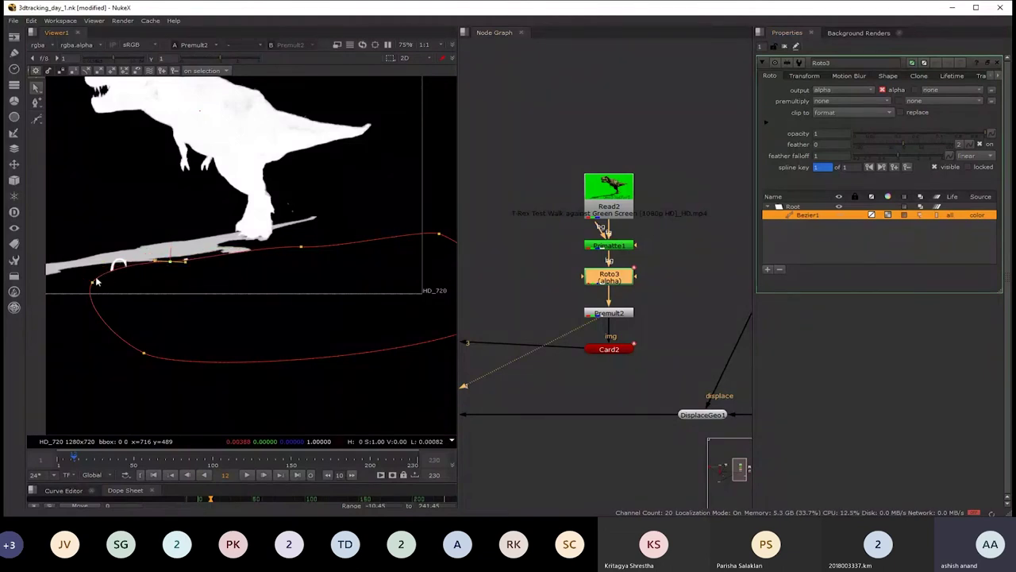
pyautogui.click(93, 272)
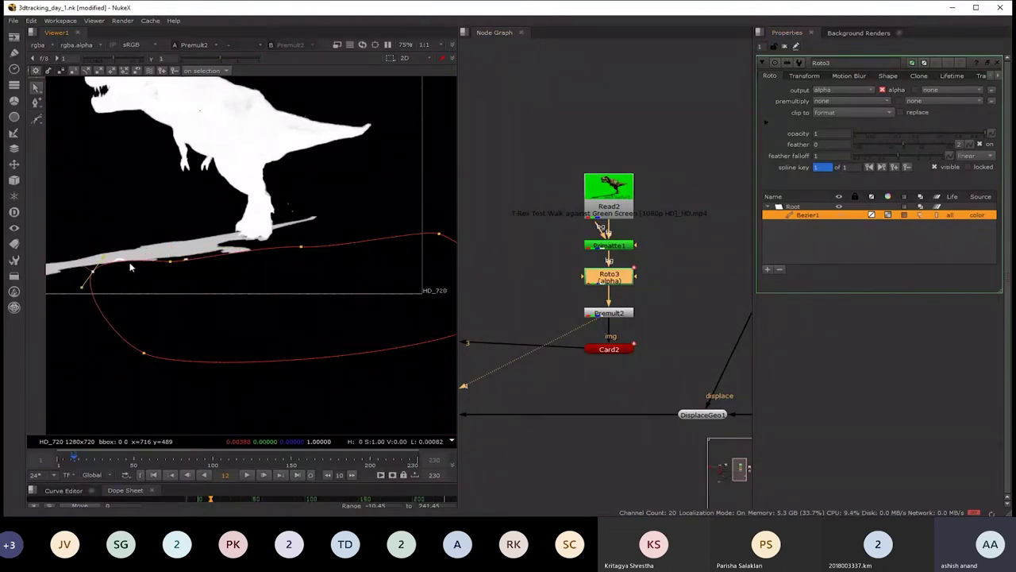
pyautogui.click(186, 261)
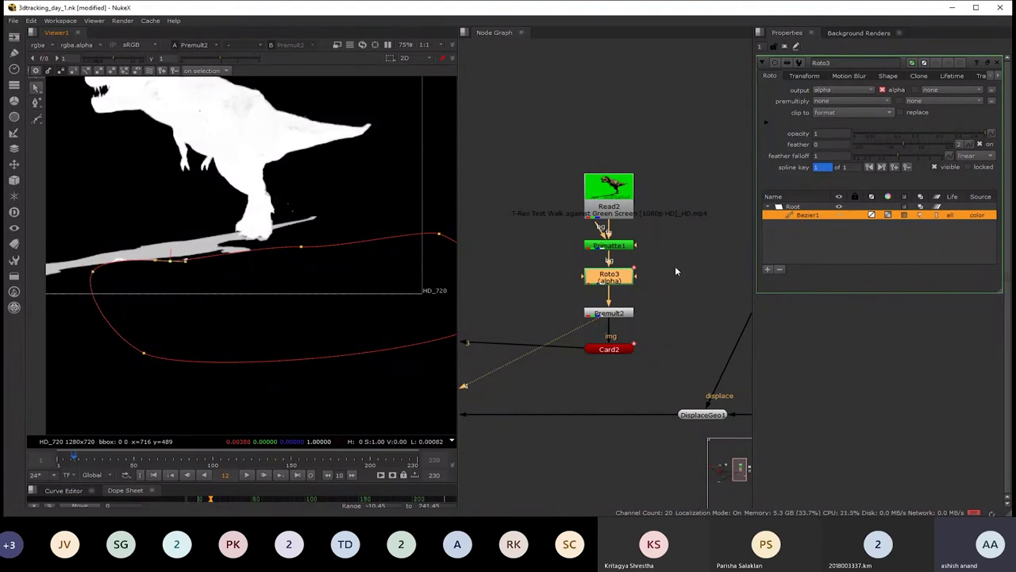
pyautogui.moveTo(671, 255)
pyautogui.mouseDown()
pyautogui.moveTo(671, 237)
pyautogui.moveTo(540, 304)
pyautogui.mouseUp()
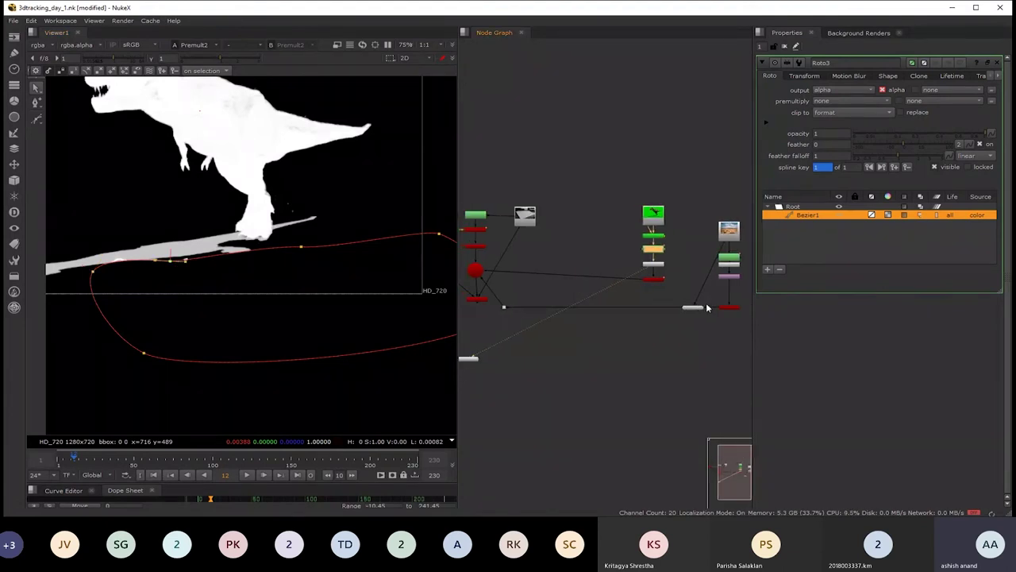
# - Show ScanlineRender1's colour render in the 2D viewer, fitted to the frame
pyautogui.click(540, 304)
pyautogui.press('1')
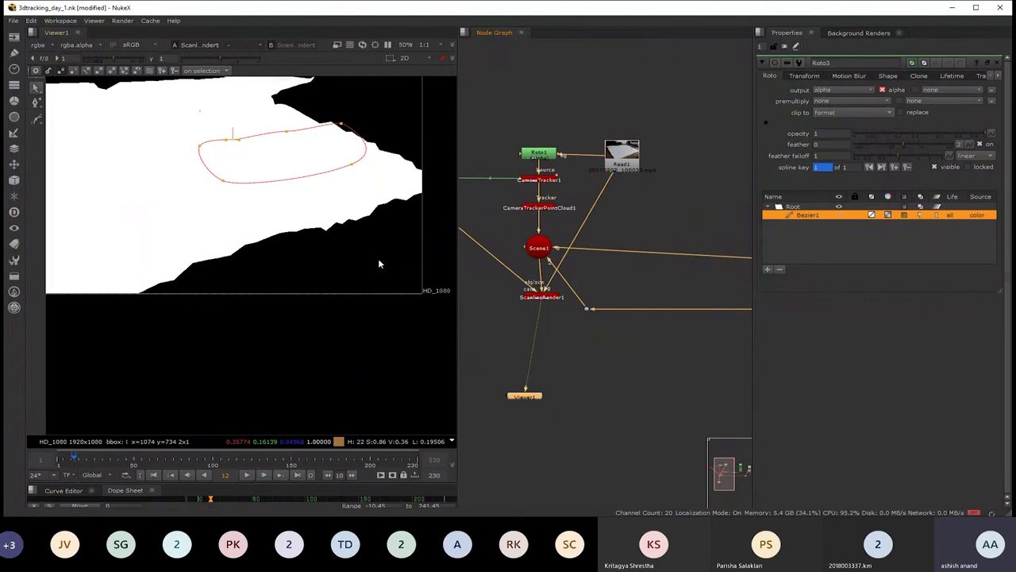
pyautogui.press('Tab')
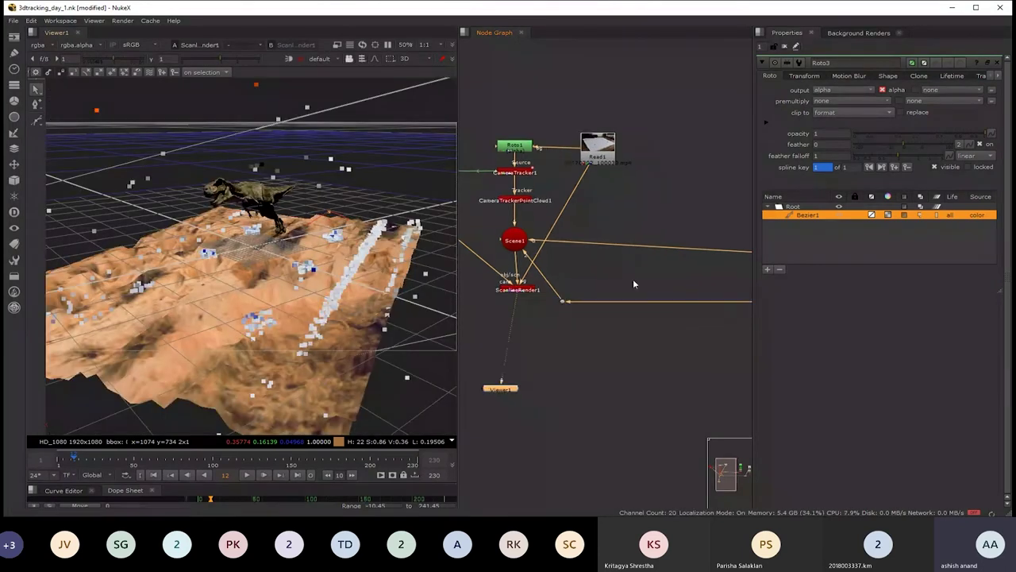
pyautogui.moveTo(548, 262); pyautogui.dragTo(692, 283)
pyautogui.scroll(2, 691, 283)
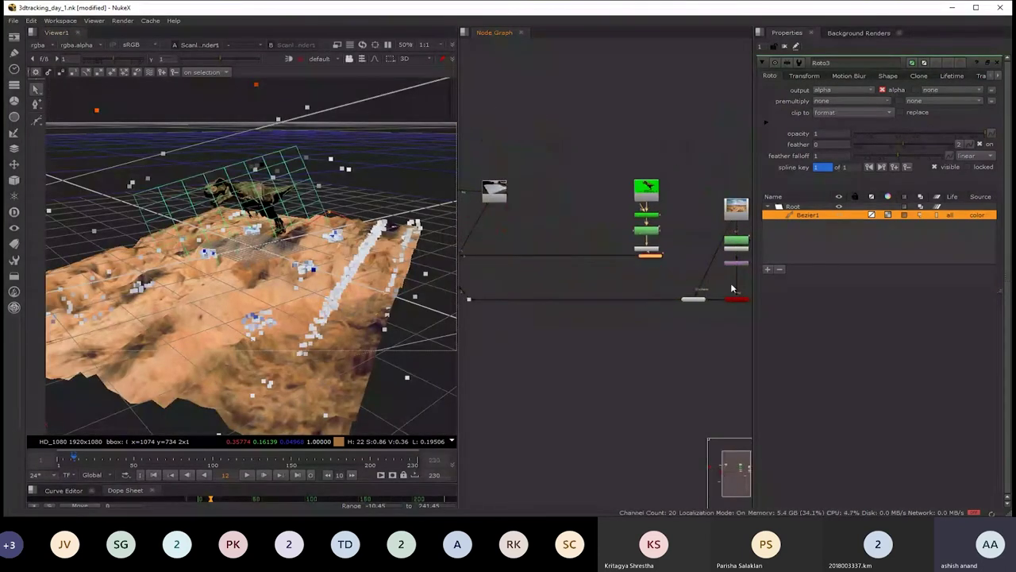
pyautogui.scroll(2, 657, 260)
pyautogui.scroll(2, 579, 296)
pyautogui.press('1')
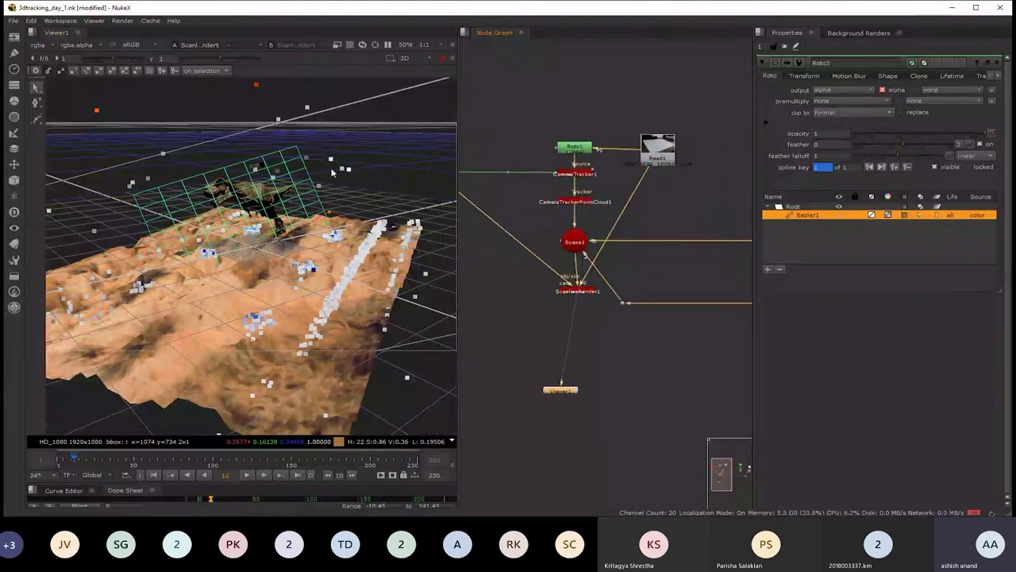
pyautogui.press('Tab')
pyautogui.press('f')
pyautogui.press('a')
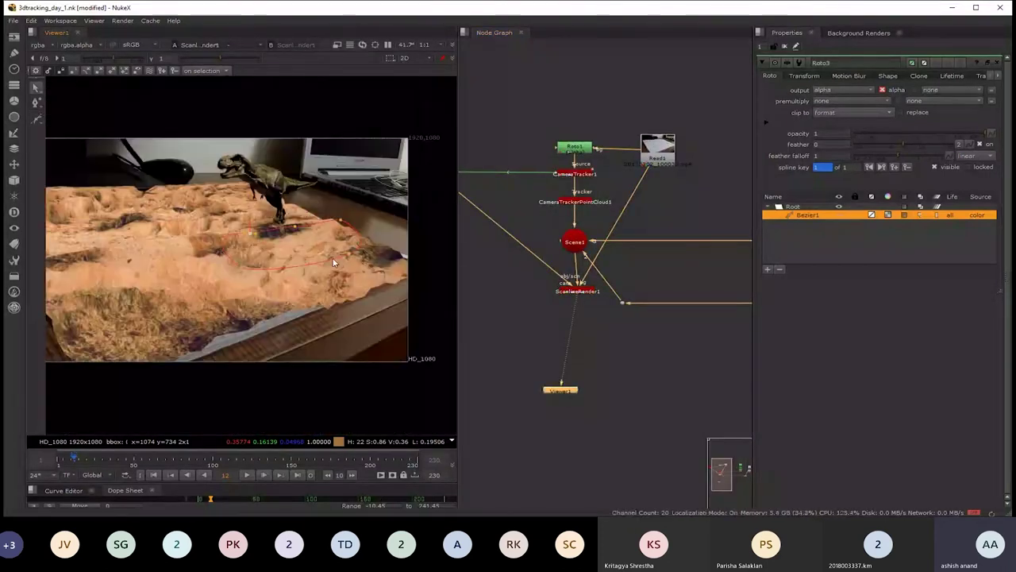
pyautogui.scroll(2, 270, 223)
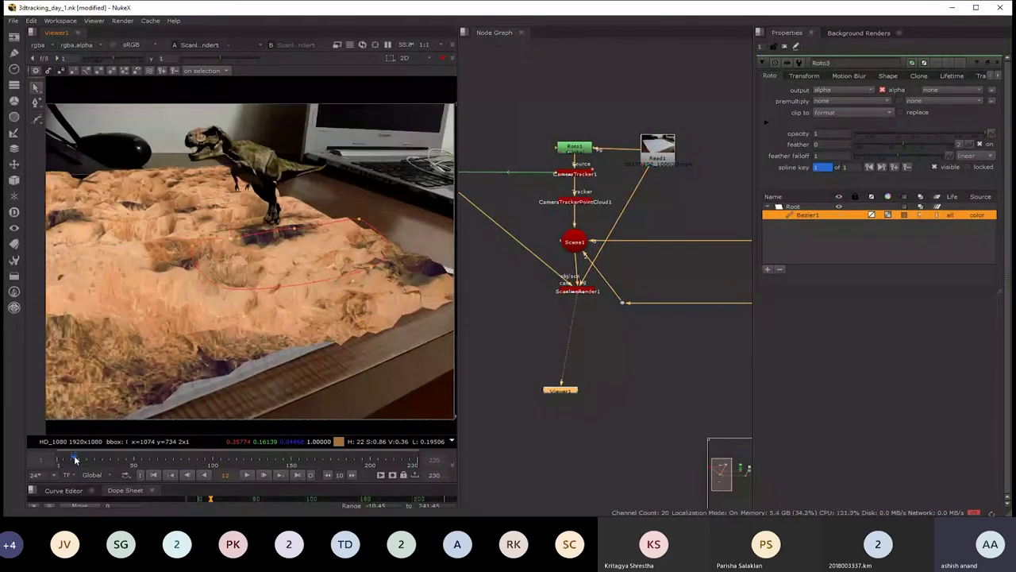
# - Play the shot with the roto overlay hidden, then stop playback
pyautogui.click(247, 475)
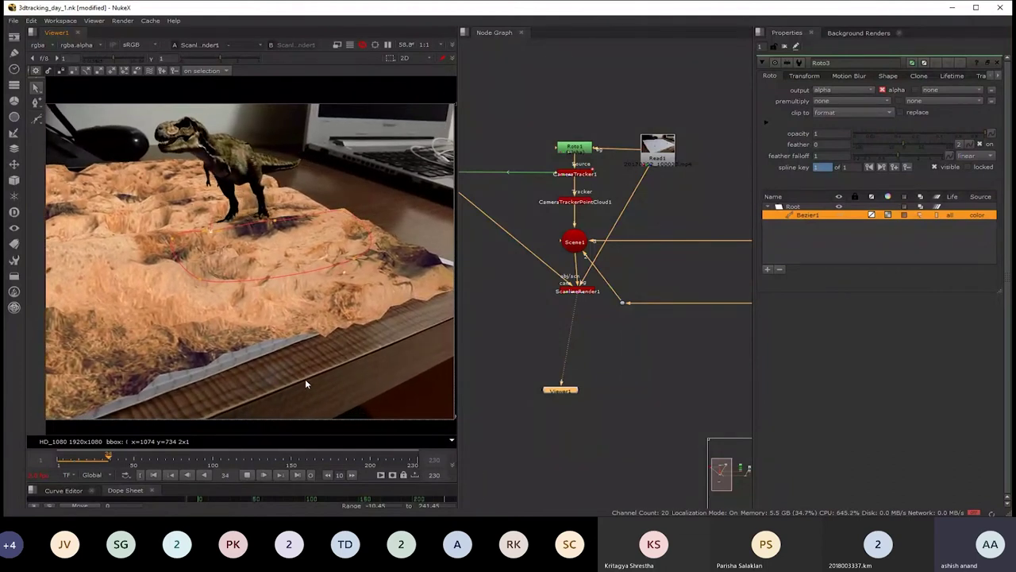
pyautogui.press('o')
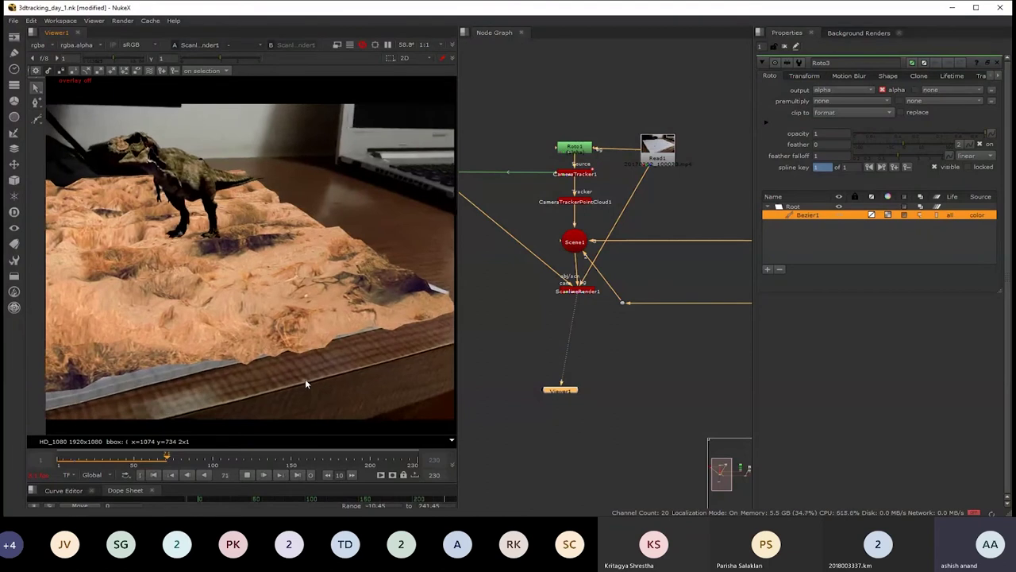
pyautogui.press('k')
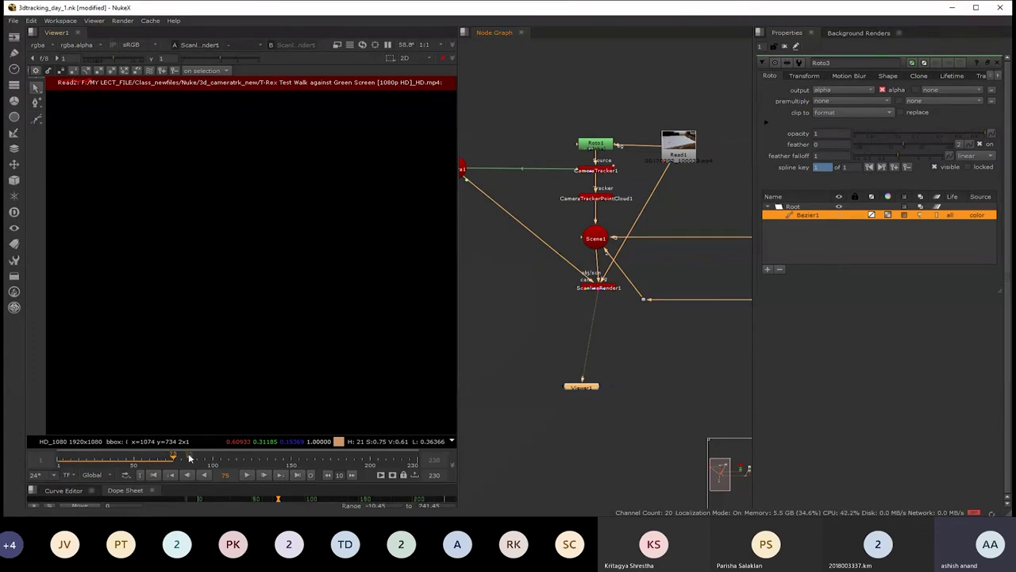
# - Move Read2 higher in the node graph and add a TimeWarp below it
pyautogui.moveTo(183, 459); pyautogui.dragTo(143, 466)
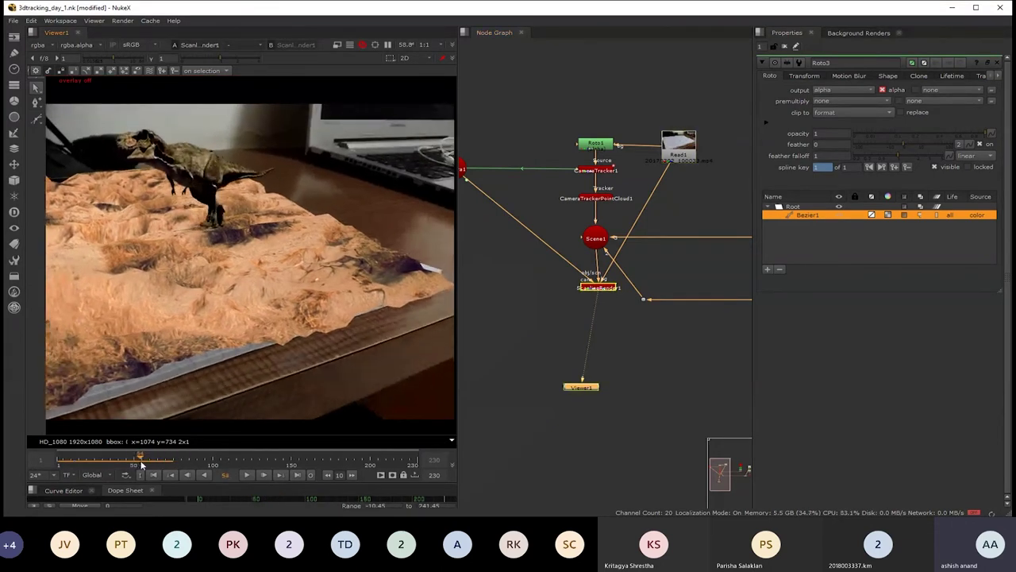
pyautogui.moveTo(493, 320)
pyautogui.mouseDown()
pyautogui.moveTo(652, 295)
pyautogui.moveTo(477, 310)
pyautogui.mouseUp()
pyautogui.scroll(3, 525, 323)
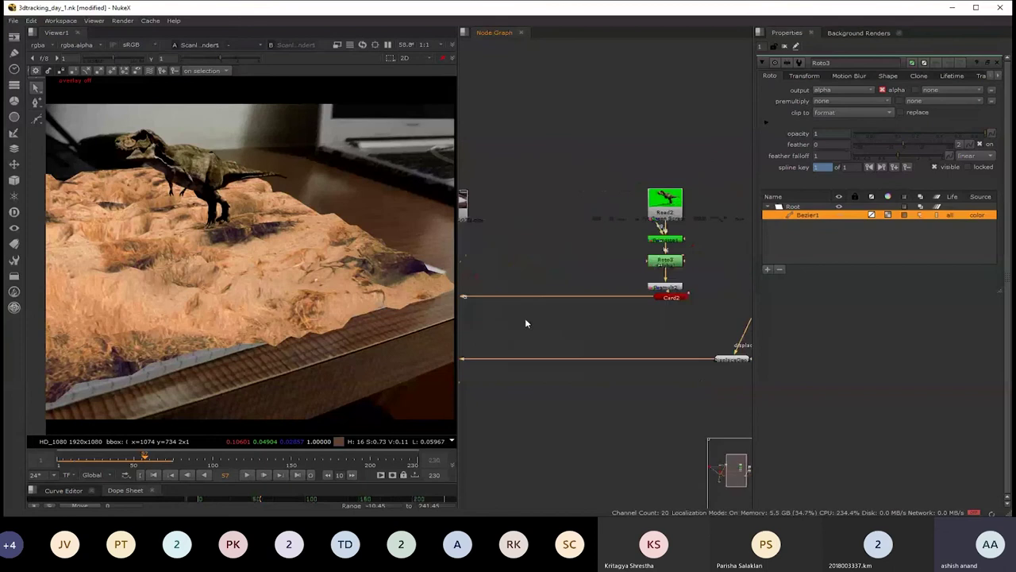
pyautogui.click(649, 331)
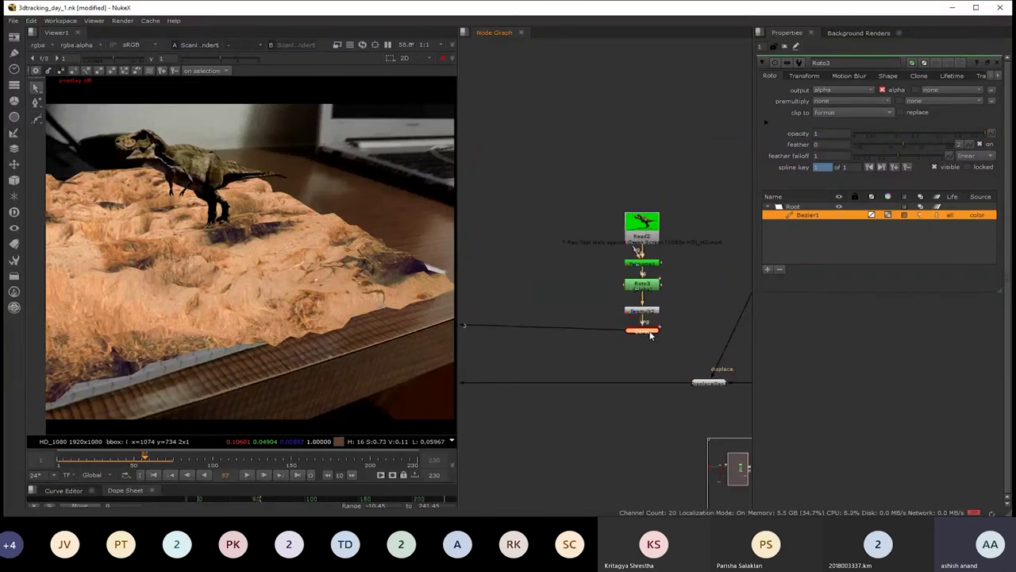
pyautogui.moveTo(643, 224); pyautogui.dragTo(645, 141)
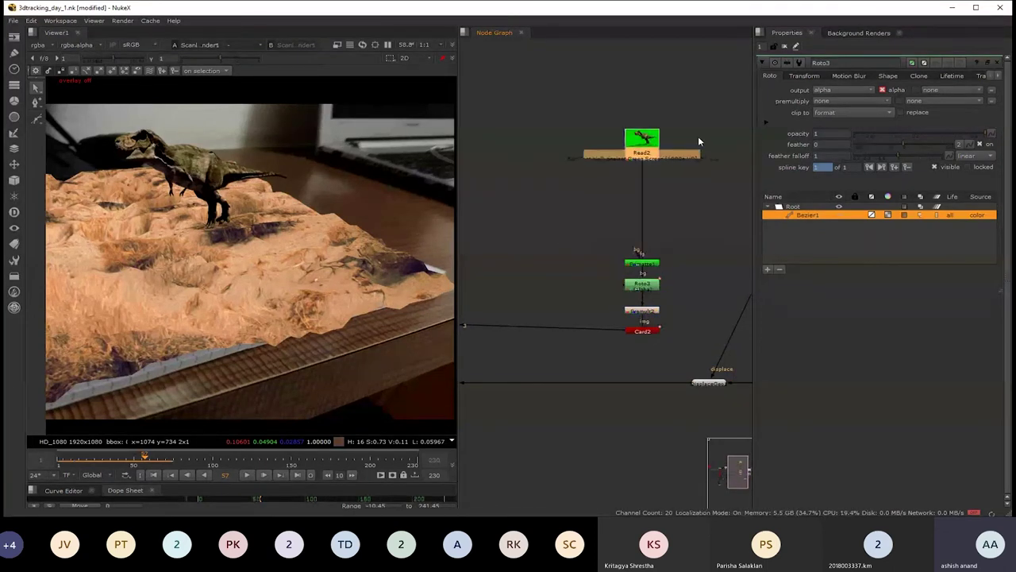
pyautogui.click(640, 145)
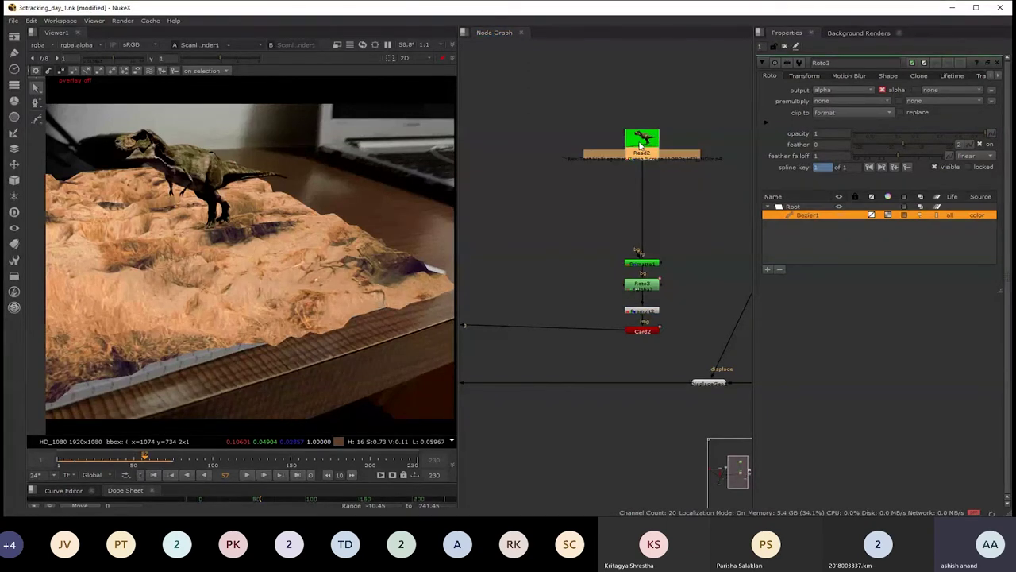
pyautogui.press('Return')
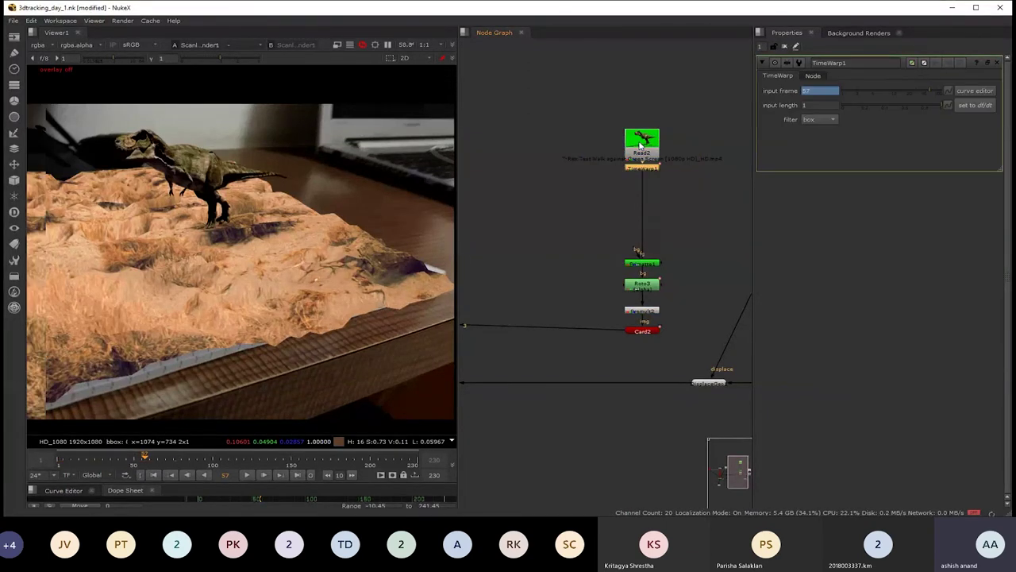
# - Play Read2's green-screen T-Rex footage over its own range, stopping at frame 75
pyautogui.doubleClick(649, 142)
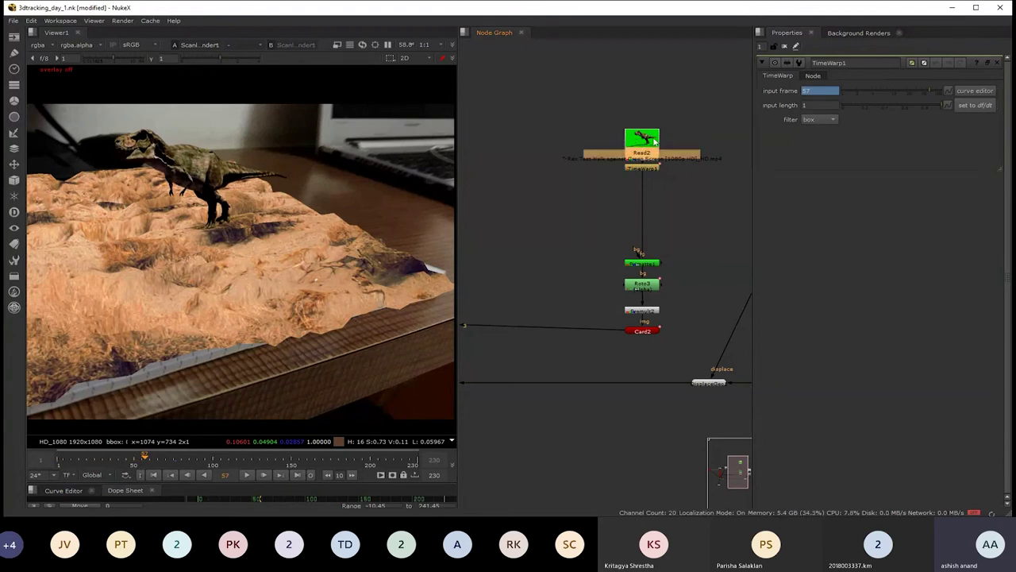
pyautogui.press('1')
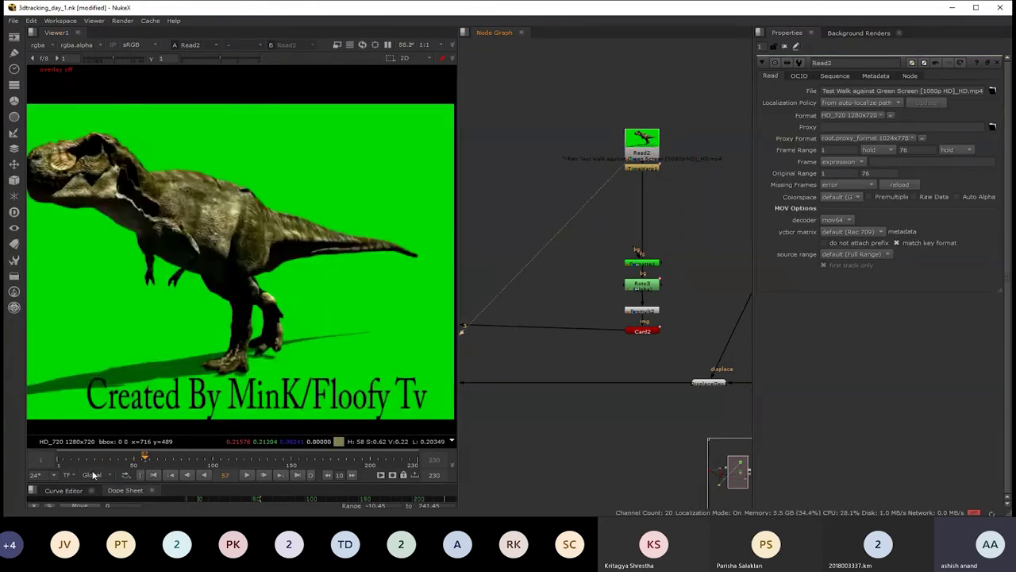
pyautogui.click(108, 458)
pyautogui.moveTo(324, 464)
pyautogui.mouseDown()
pyautogui.moveTo(70, 464)
pyautogui.moveTo(170, 461)
pyautogui.mouseUp()
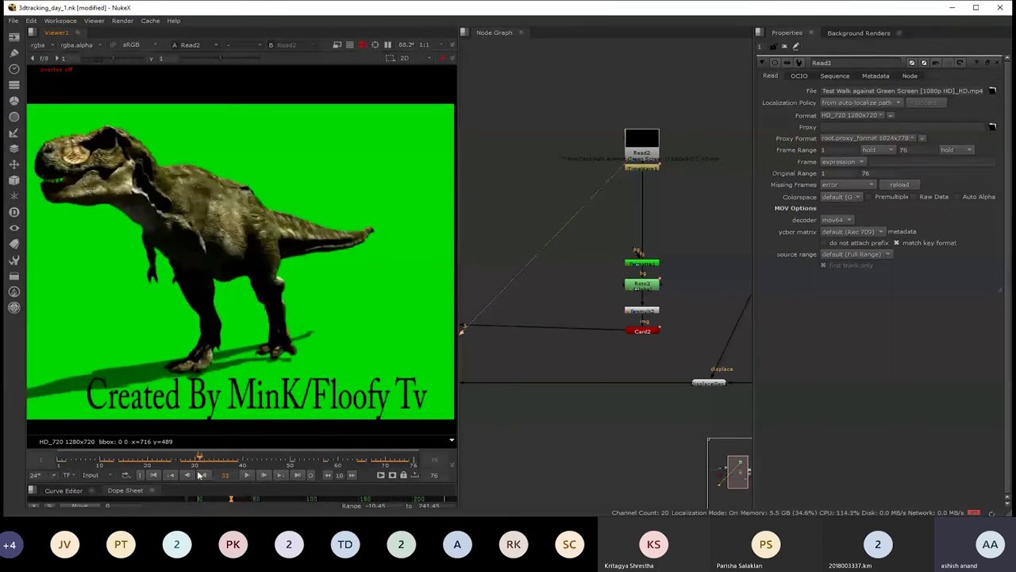
pyautogui.click(250, 475)
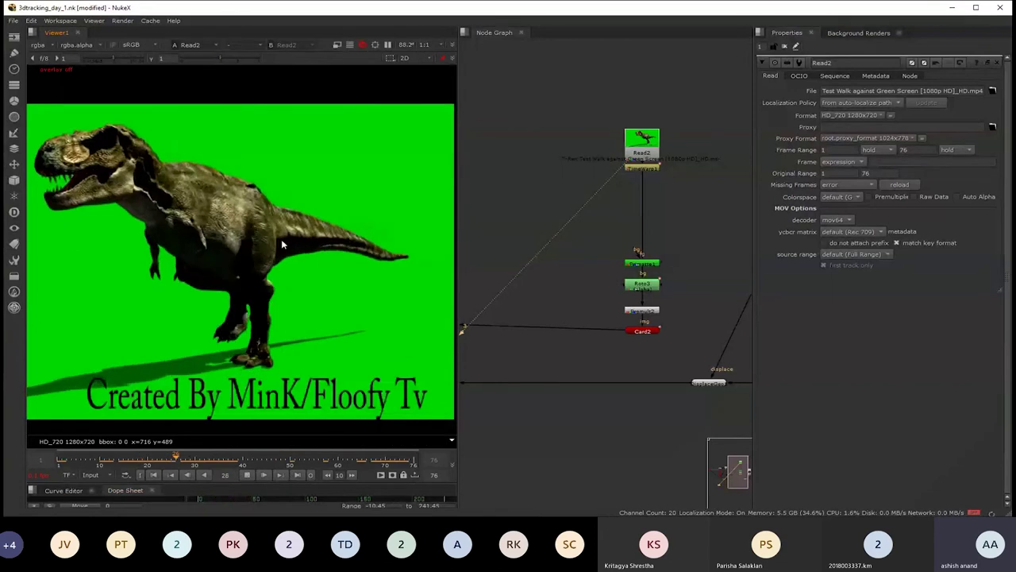
pyautogui.click(250, 476)
pyautogui.scroll(2, 641, 119)
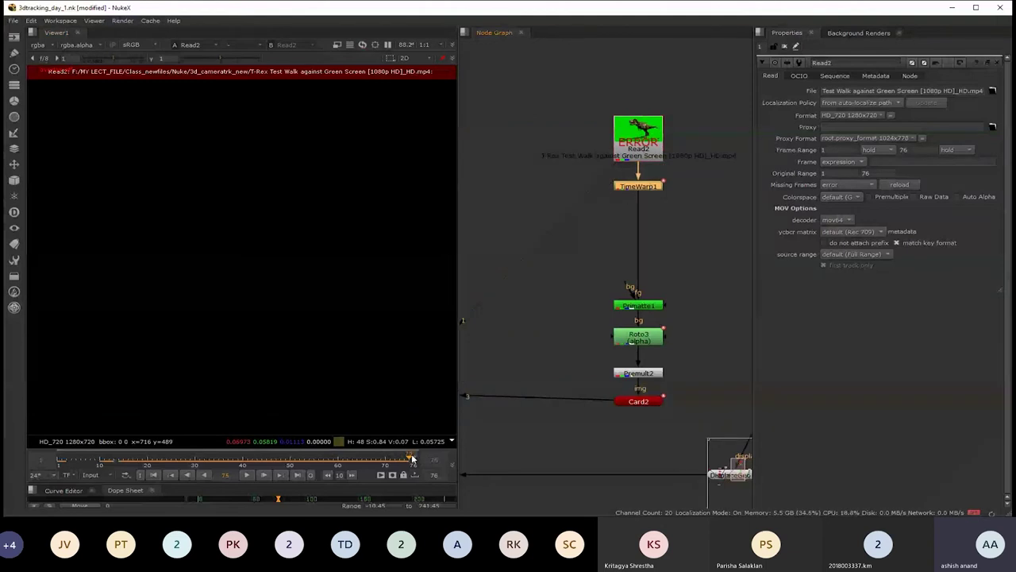
# - Keyframe the TimeWarp input frame at values 70 and 35
pyautogui.moveTo(409, 458); pyautogui.dragTo(388, 464)
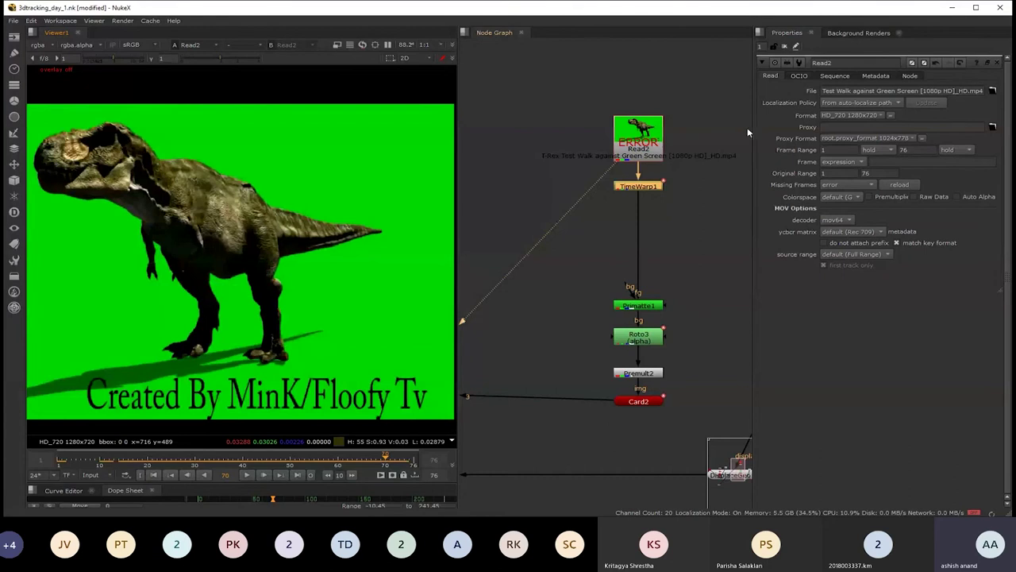
pyautogui.doubleClick(639, 186)
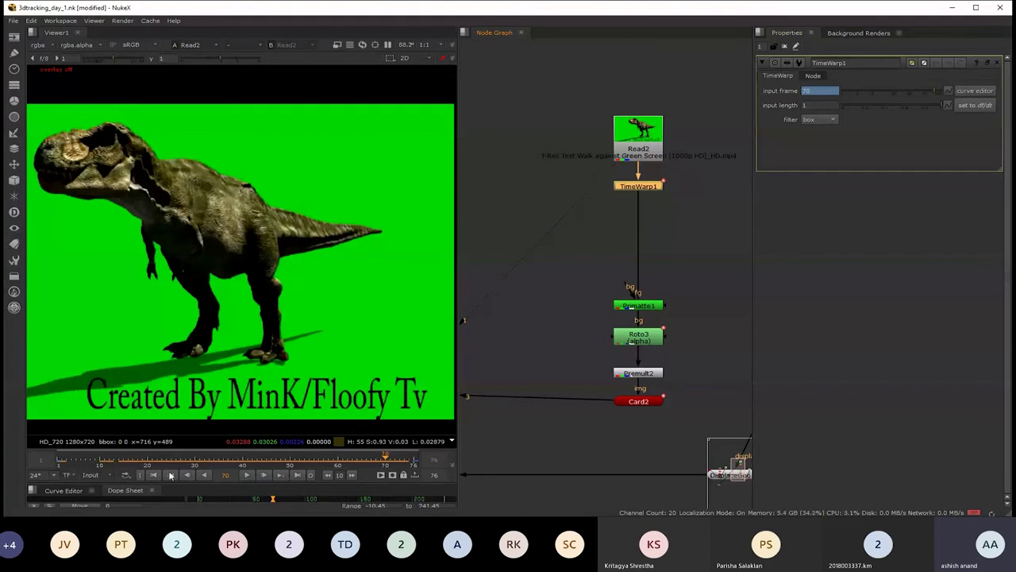
pyautogui.moveTo(70, 461); pyautogui.dragTo(386, 474)
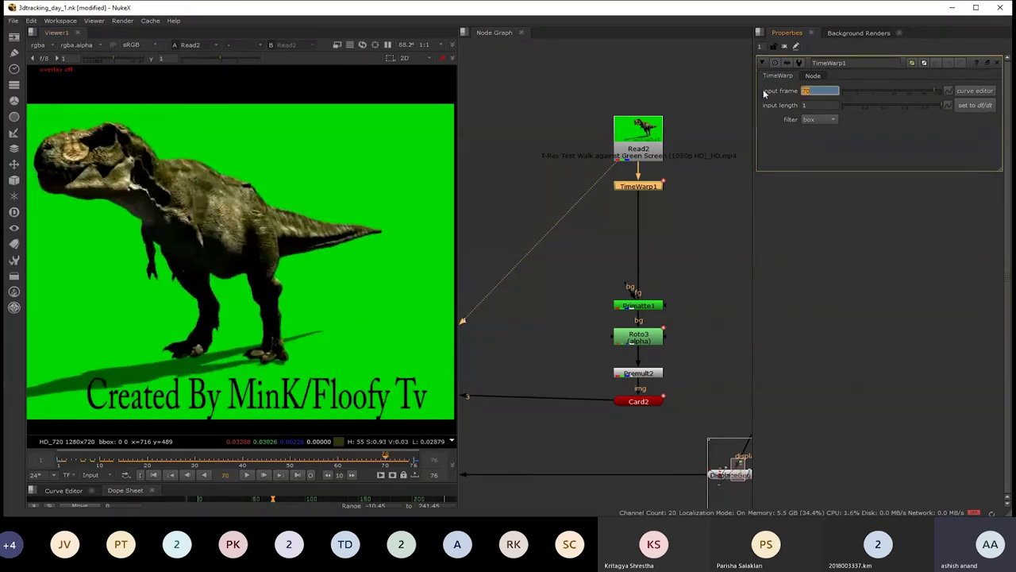
pyautogui.write('70')
pyautogui.press('Return')
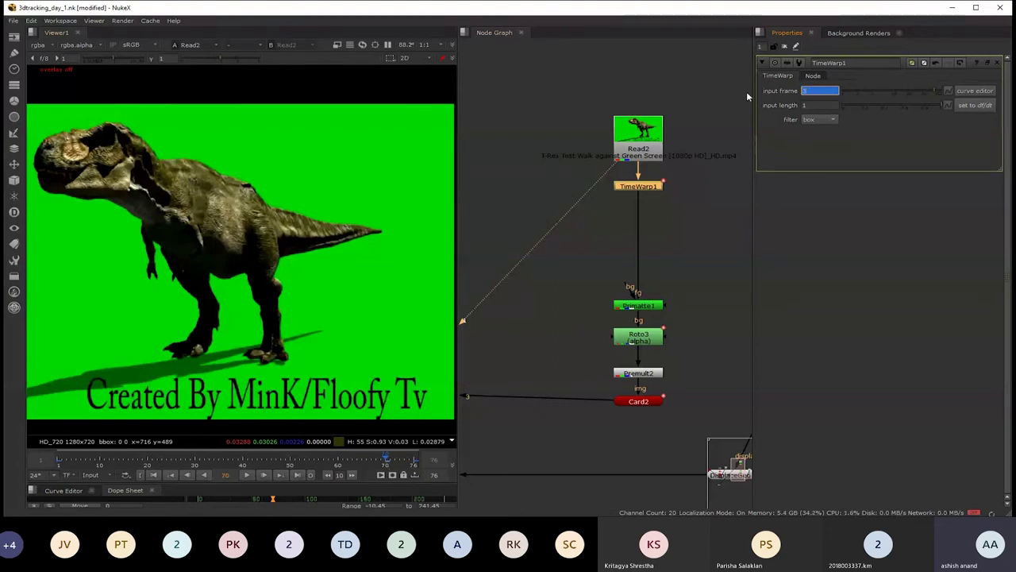
pyautogui.write('35')
pyautogui.press('Return')
# - Review the time-warped footage, stopping at frames 43 and 70, and set input frame to 75
pyautogui.moveTo(380, 459)
pyautogui.mouseDown()
pyautogui.moveTo(45, 464)
pyautogui.moveTo(60, 464)
pyautogui.mouseUp()
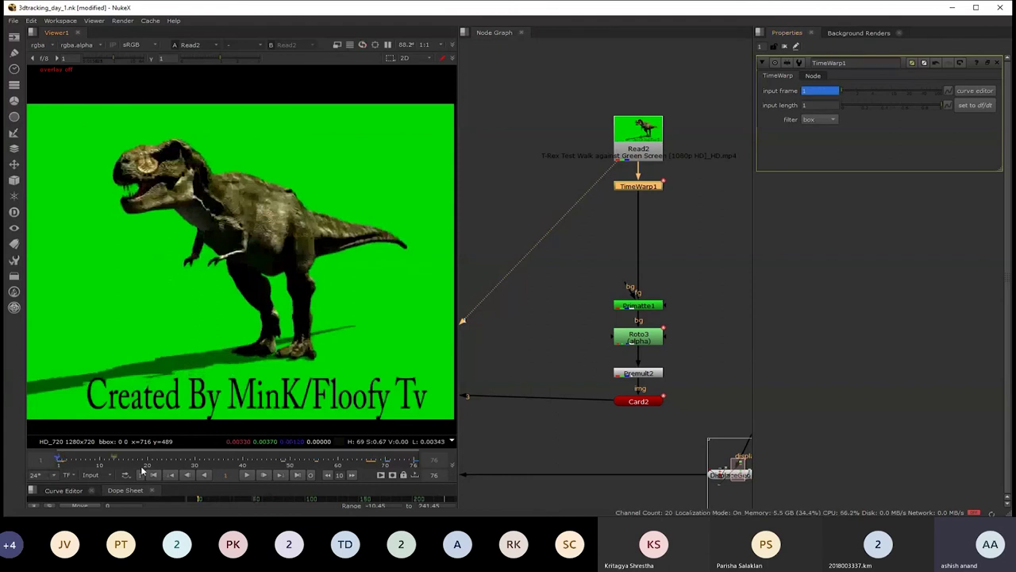
pyautogui.click(246, 475)
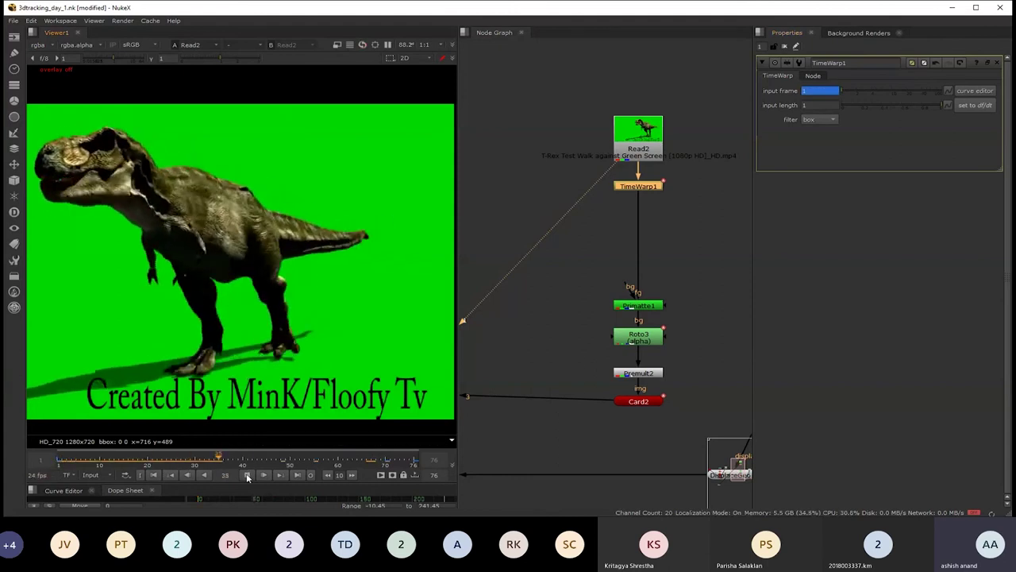
pyautogui.click(247, 475)
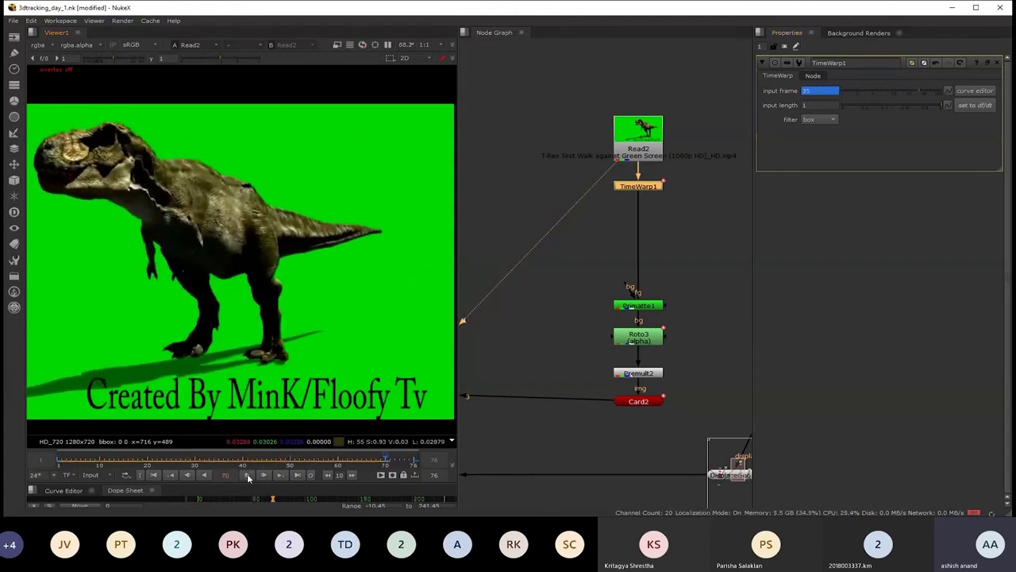
pyautogui.moveTo(385, 460); pyautogui.dragTo(87, 475)
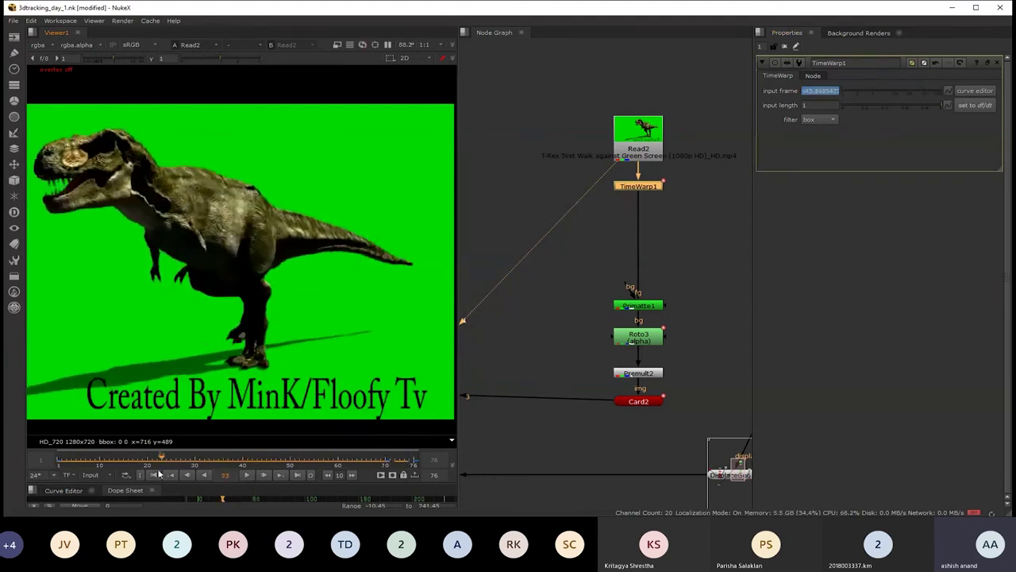
pyautogui.click(249, 474)
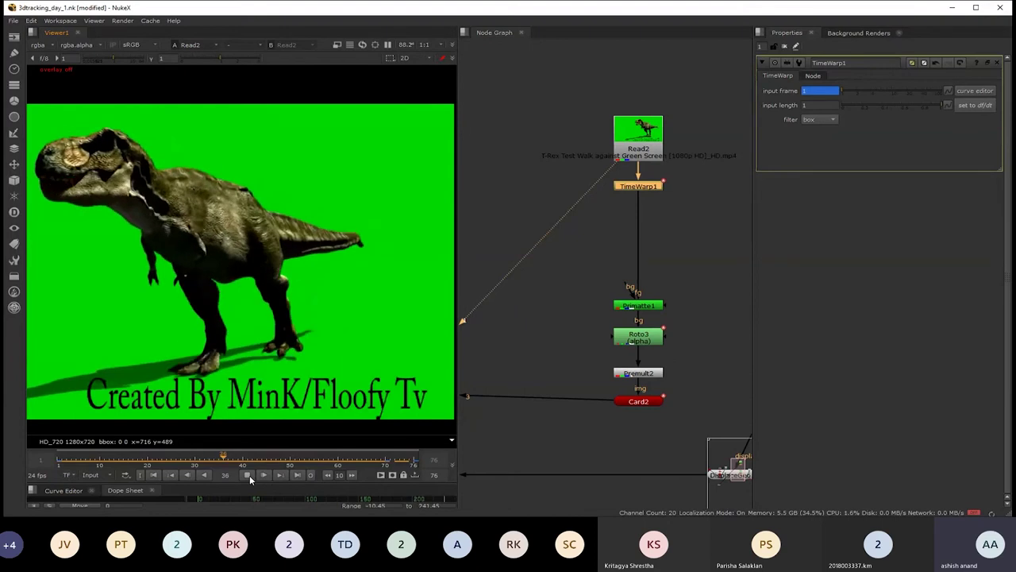
pyautogui.click(250, 475)
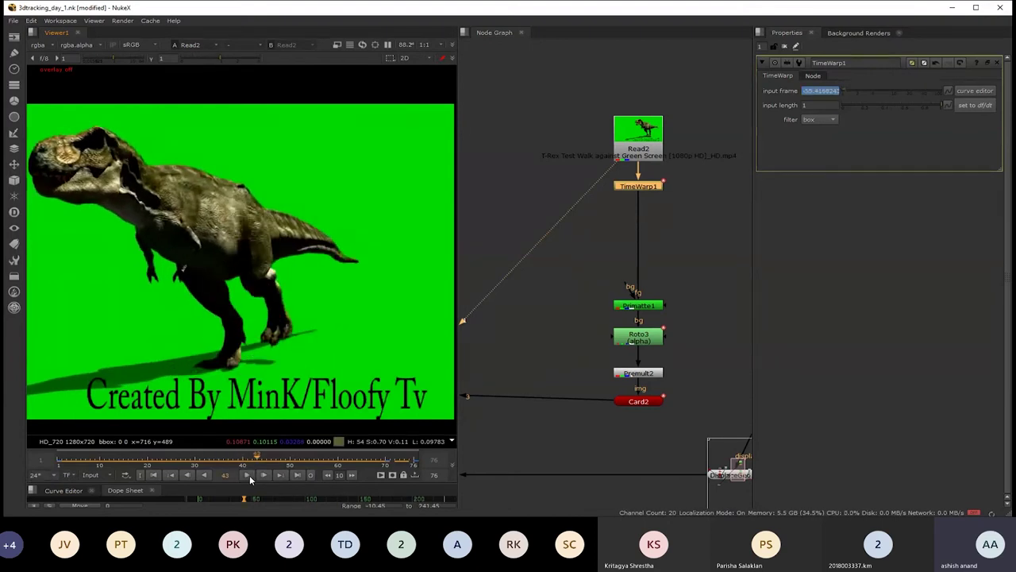
pyautogui.click(248, 475)
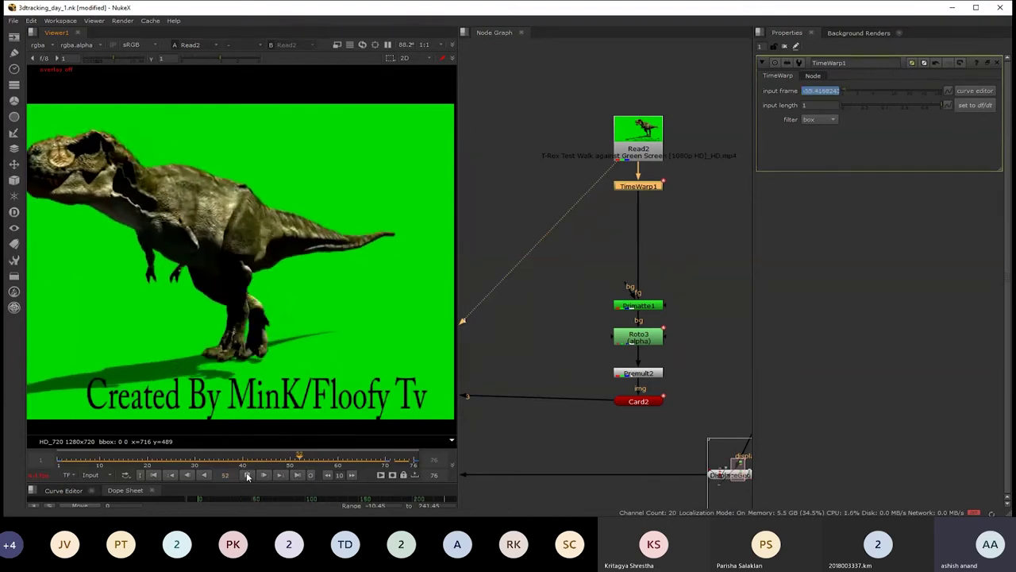
pyautogui.click(247, 475)
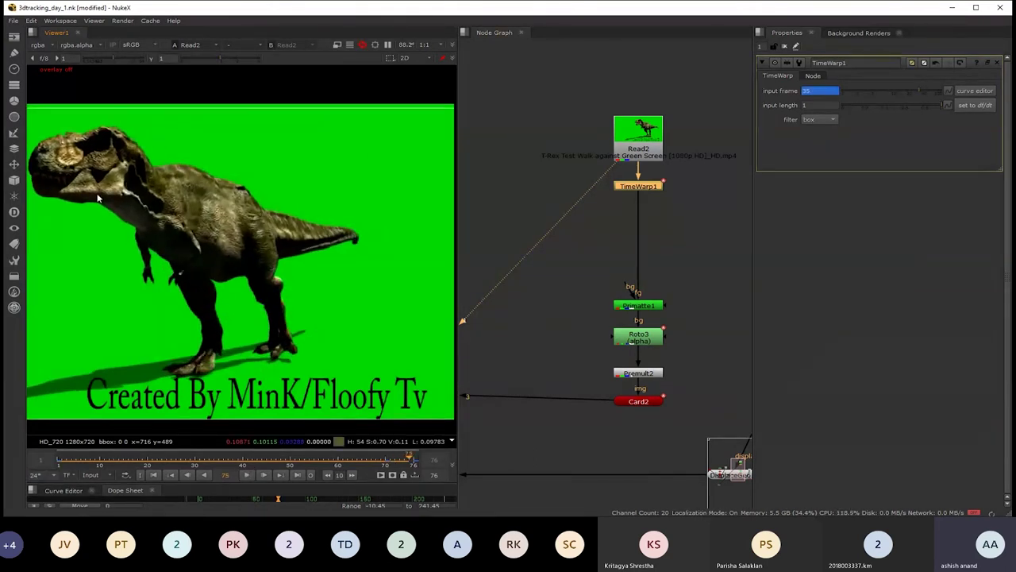
pyautogui.moveTo(820, 94); pyautogui.dragTo(680, 96)
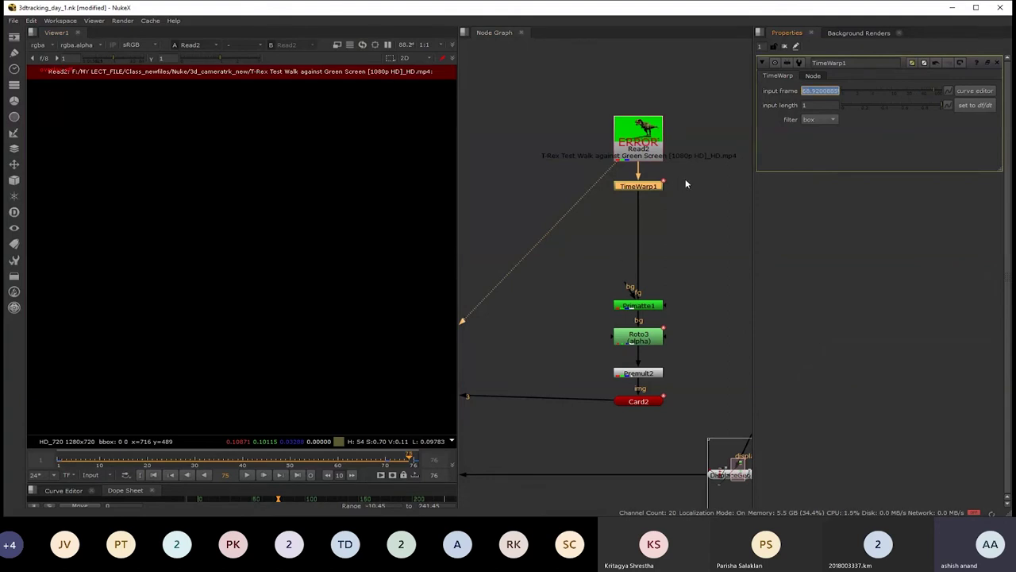
pyautogui.write('75')
pyautogui.press('Return')
# - Delete TimeWarp1 and move to a frame the T-Rex clip covers
pyautogui.click(600, 208)
pyautogui.press('Delete')
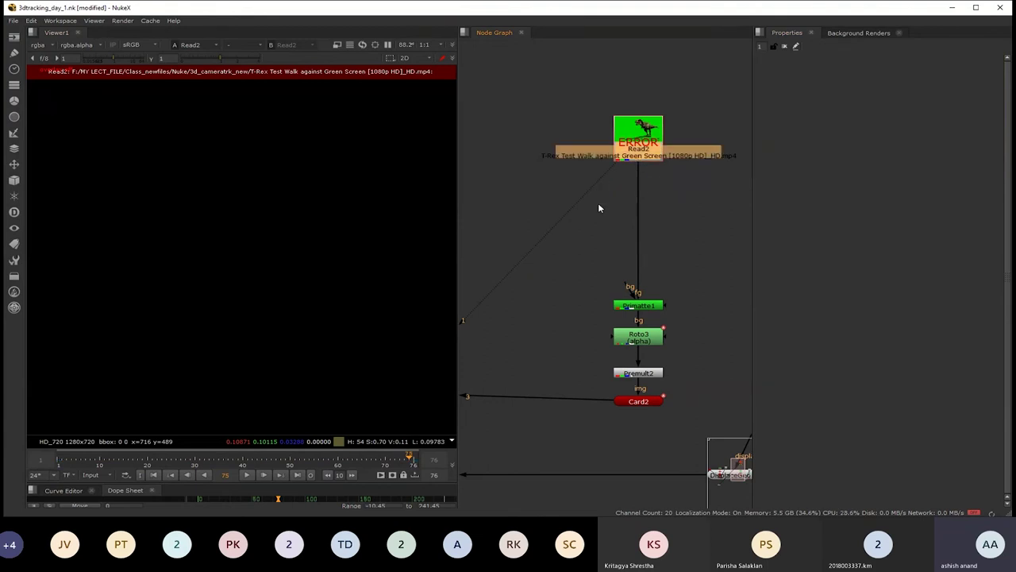
pyautogui.moveTo(407, 459); pyautogui.dragTo(383, 460)
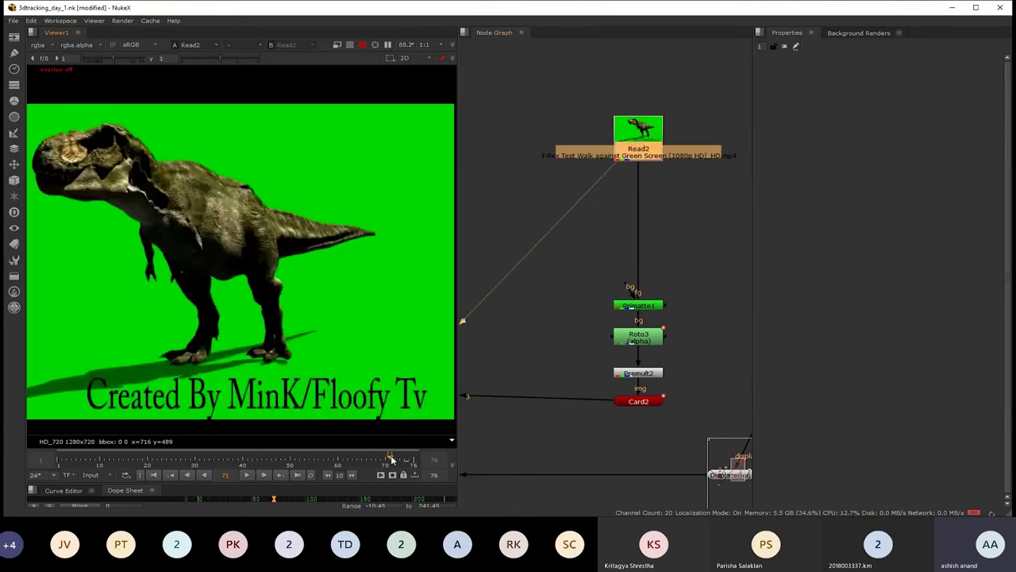
pyautogui.scroll(-5, 621, 359)
pyautogui.scroll(3, 621, 359)
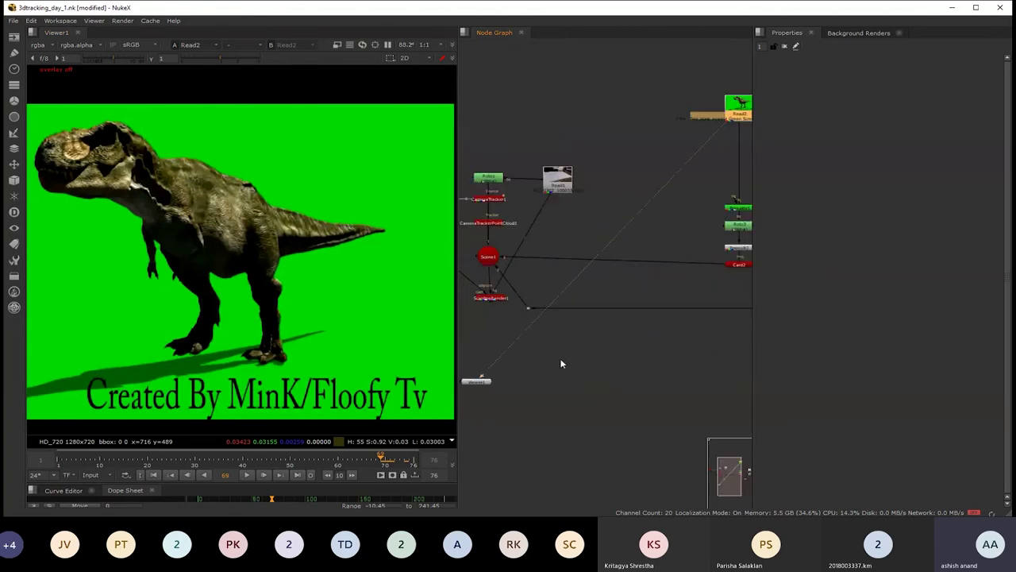
# - View ScanlineRender1 and set the project frame range end to 75
pyautogui.click(562, 289)
pyautogui.press('1')
pyautogui.scroll(-2, 248, 254)
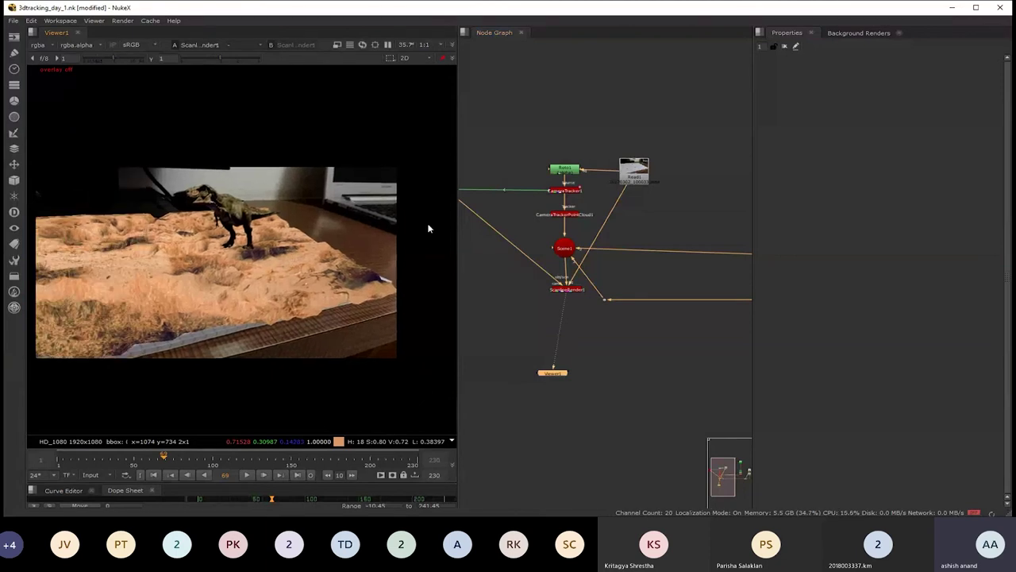
pyautogui.moveTo(458, 223); pyautogui.dragTo(516, 223)
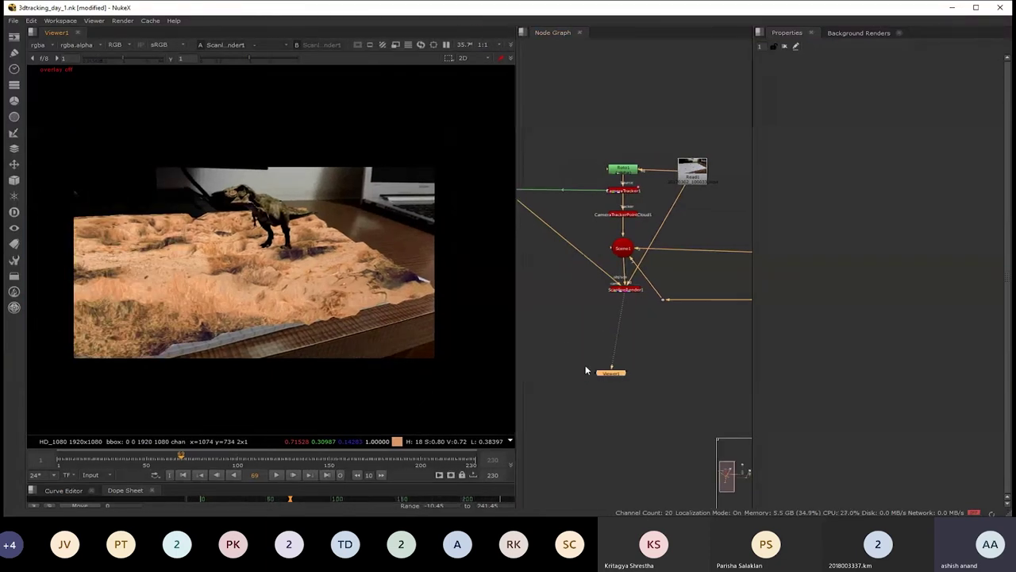
pyautogui.press('s')
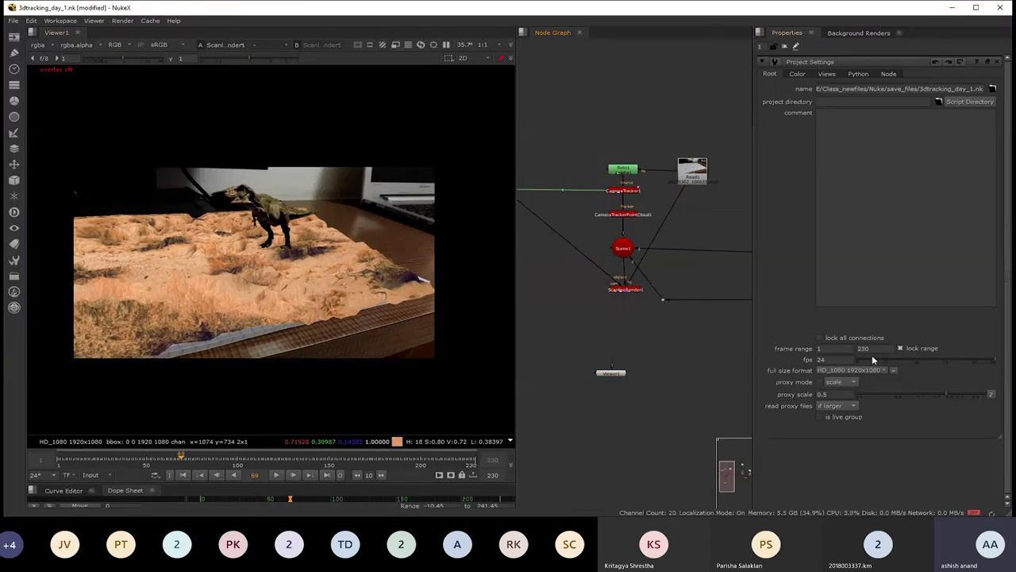
pyautogui.moveTo(875, 350); pyautogui.dragTo(815, 350)
pyautogui.hscroll(5, 608, 291)
# - Move the Read2/Roto T-Rex node chain higher in the node graph
pyautogui.click(705, 255)
pyautogui.moveTo(706, 256); pyautogui.dragTo(705, 252)
pyautogui.moveTo(732, 151)
pyautogui.mouseDown()
pyautogui.moveTo(653, 265)
pyautogui.moveTo(705, 242)
pyautogui.moveTo(708, 252)
pyautogui.mouseUp()
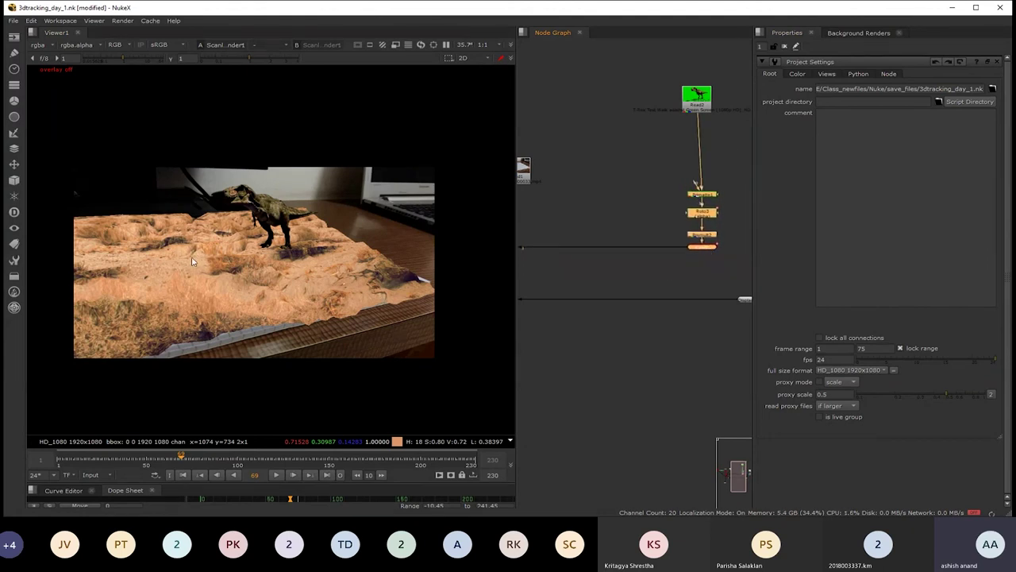
pyautogui.moveTo(190, 258); pyautogui.dragTo(238, 236)
pyautogui.moveTo(664, 316); pyautogui.dragTo(625, 315)
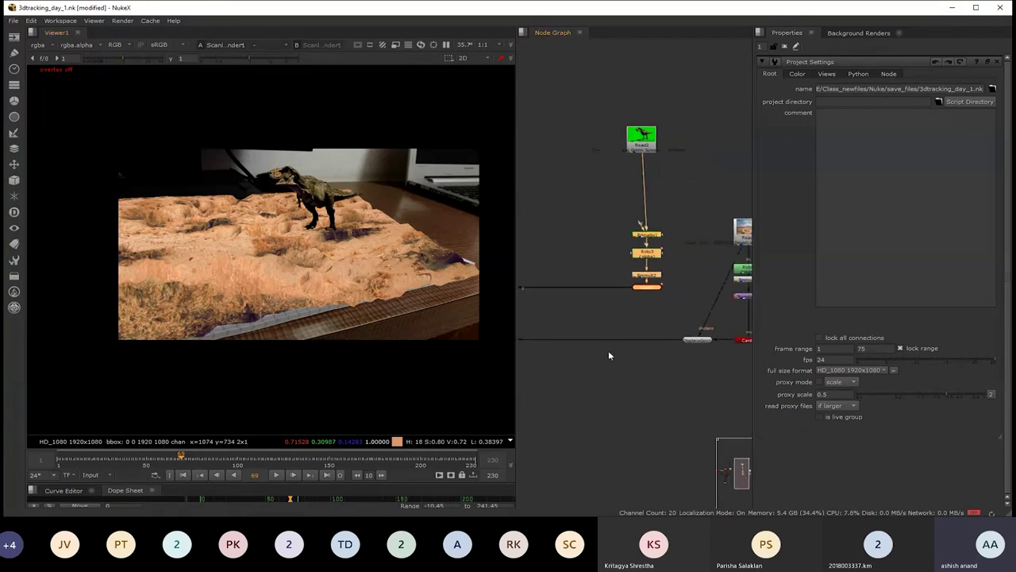
pyautogui.click(560, 113)
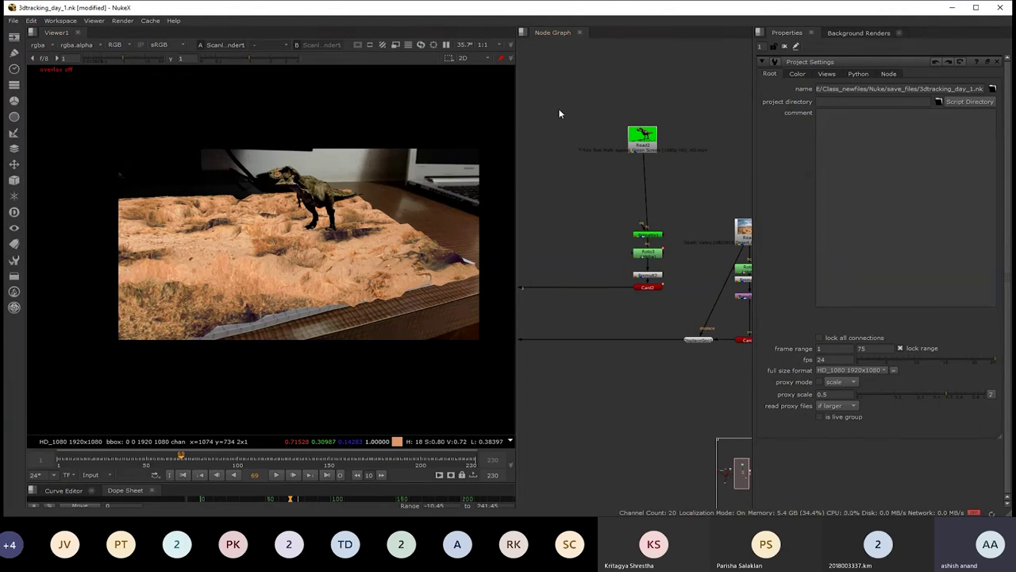
# - Create and place a ReadGeo1 node, cancelling its file browser without loading geometry
pyautogui.press('Tab')
pyautogui.write('ReadGeo')
pyautogui.press('Return')
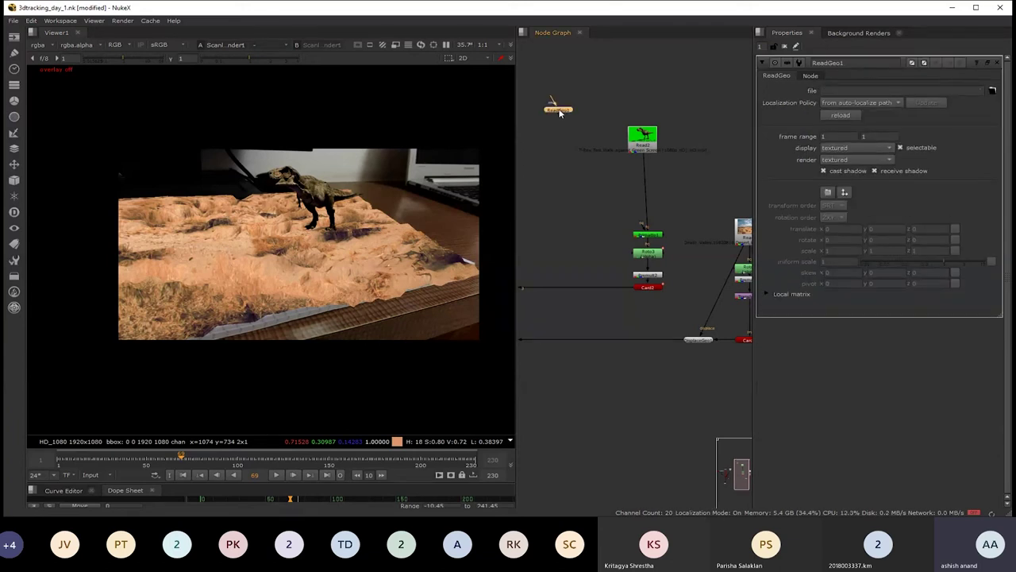
pyautogui.moveTo(556, 104); pyautogui.dragTo(555, 186)
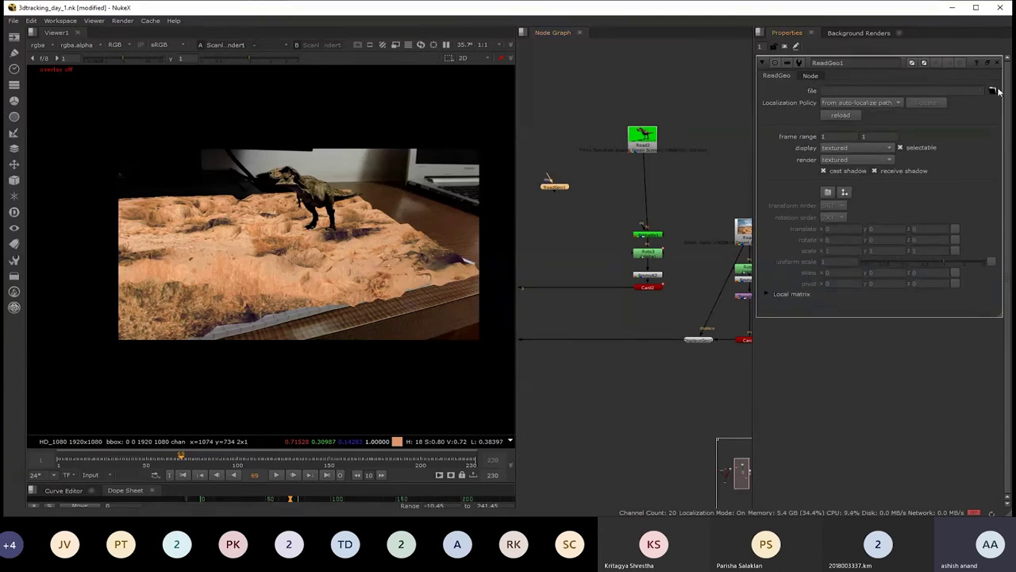
pyautogui.click(993, 92)
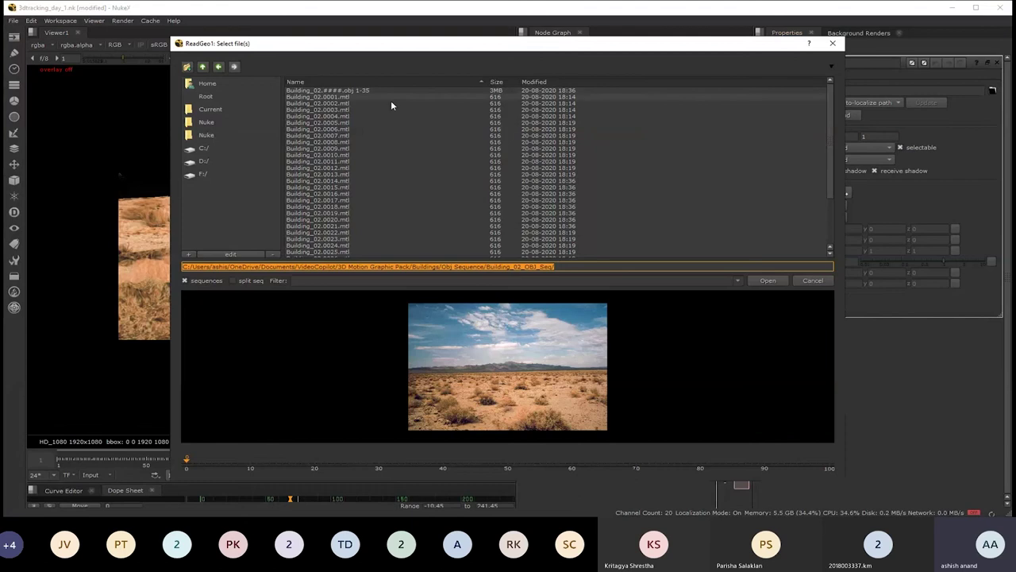
pyautogui.click(812, 280)
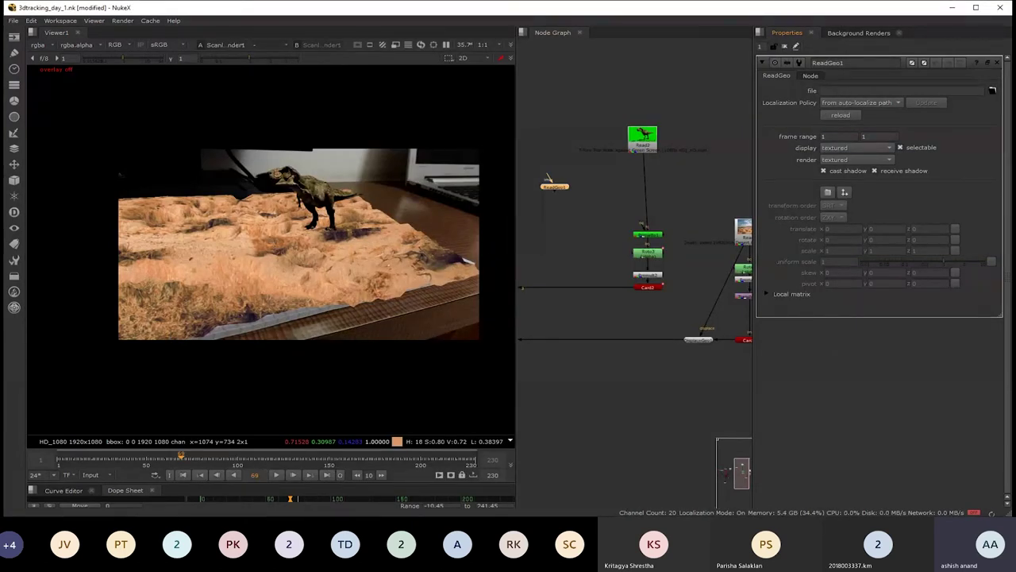
pyautogui.moveTo(548, 178); pyautogui.dragTo(721, 370)
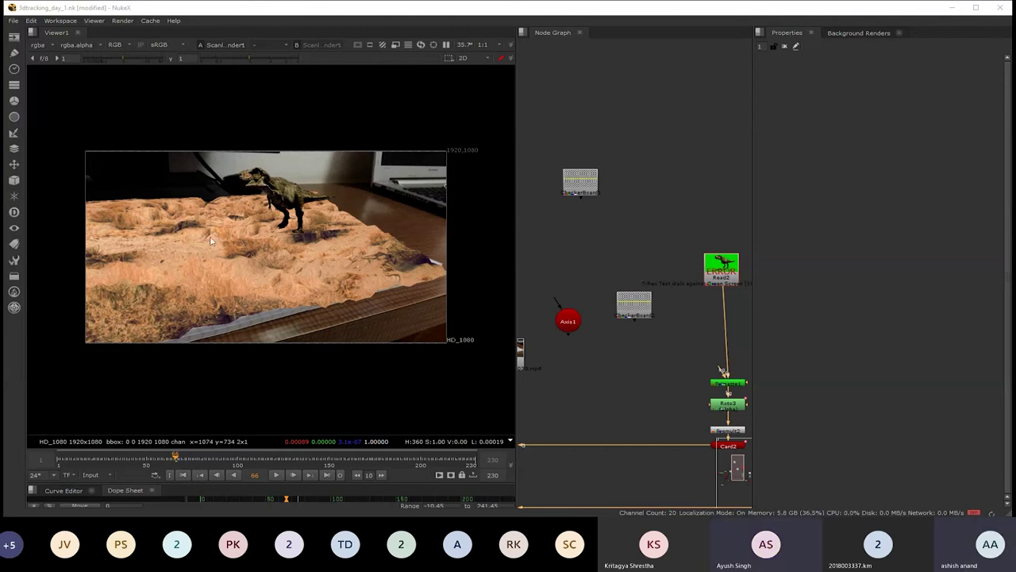
# - Select the T-Rex node column with its connecting dot and shift it right
pyautogui.moveTo(248, 248); pyautogui.dragTo(297, 244)
pyautogui.scroll(2, 353, 209)
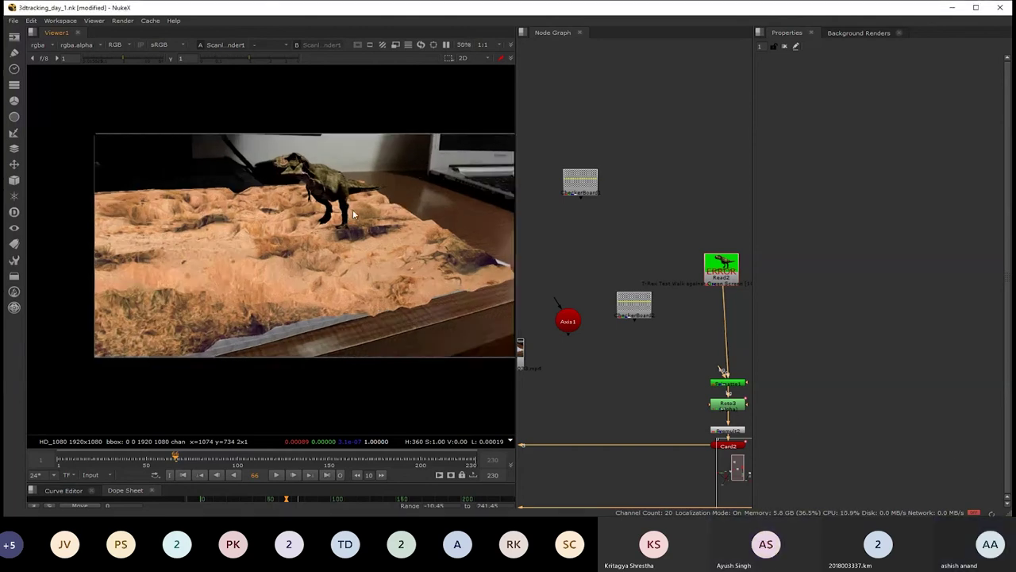
pyautogui.scroll(2, 353, 209)
pyautogui.moveTo(661, 333)
pyautogui.mouseDown()
pyautogui.moveTo(644, 345)
pyautogui.moveTo(621, 305)
pyautogui.mouseUp()
pyautogui.moveTo(592, 243); pyautogui.dragTo(599, 300)
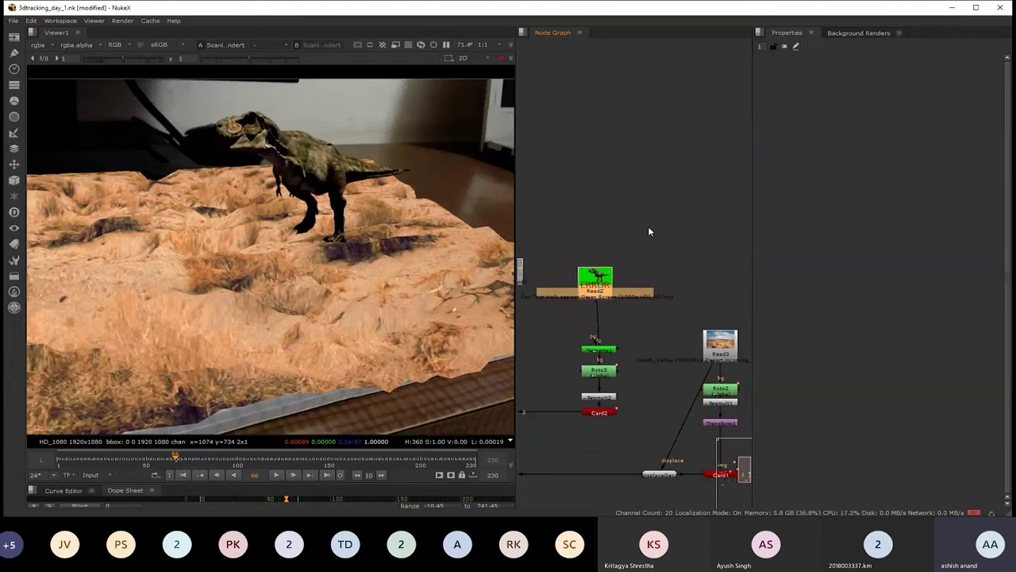
pyautogui.moveTo(656, 251); pyautogui.dragTo(557, 427)
pyautogui.scroll(-2, 648, 270)
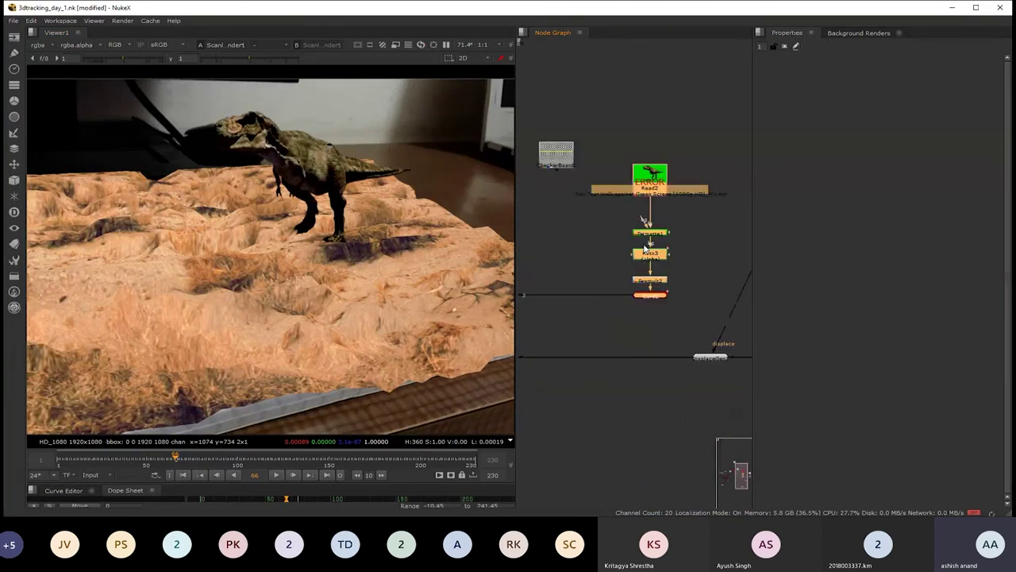
pyautogui.scroll(-2, 651, 269)
pyautogui.moveTo(653, 269); pyautogui.dragTo(541, 321)
pyautogui.moveTo(562, 268); pyautogui.dragTo(707, 432)
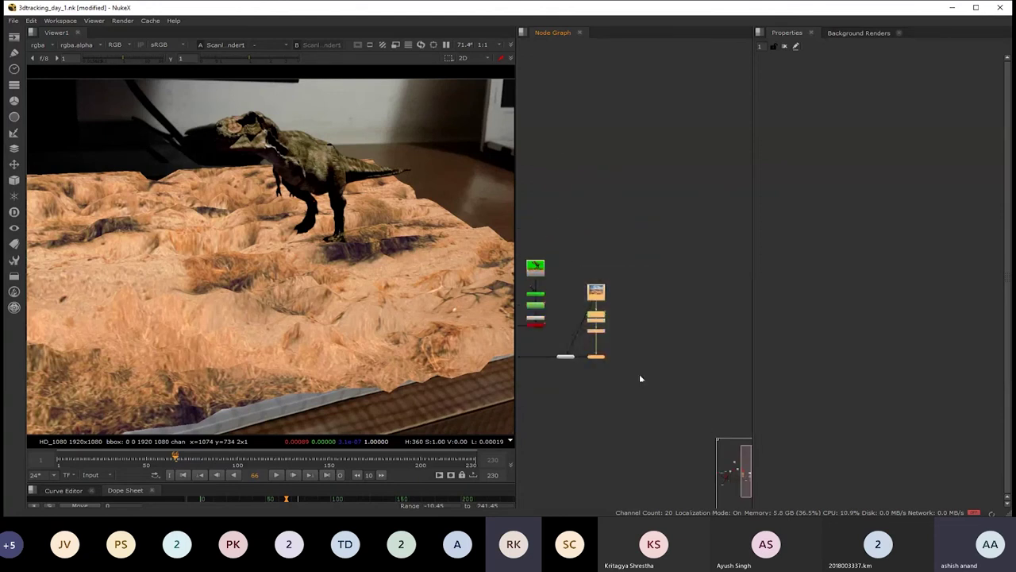
pyautogui.moveTo(557, 268); pyautogui.dragTo(701, 446)
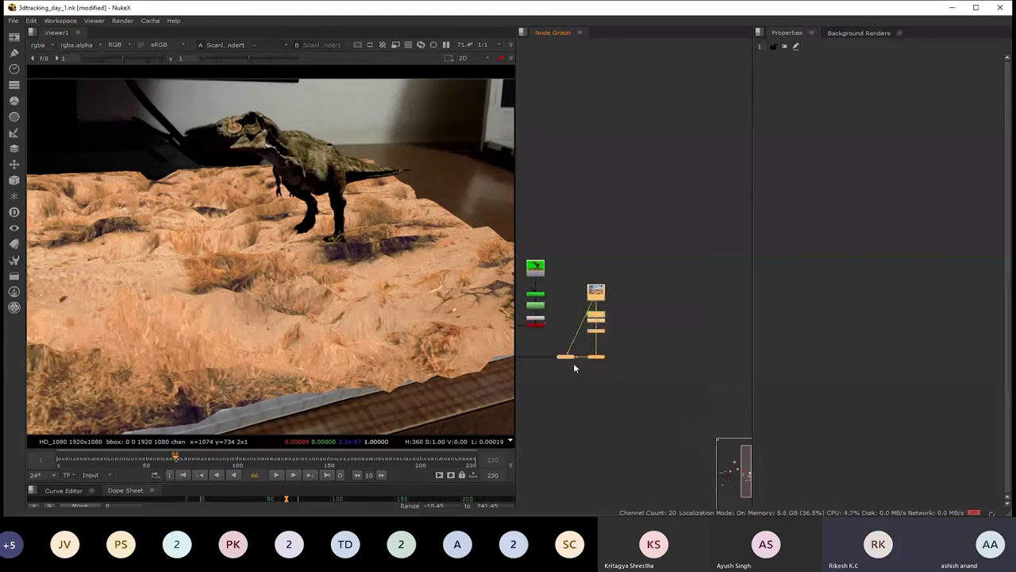
pyautogui.moveTo(568, 361); pyautogui.dragTo(656, 303)
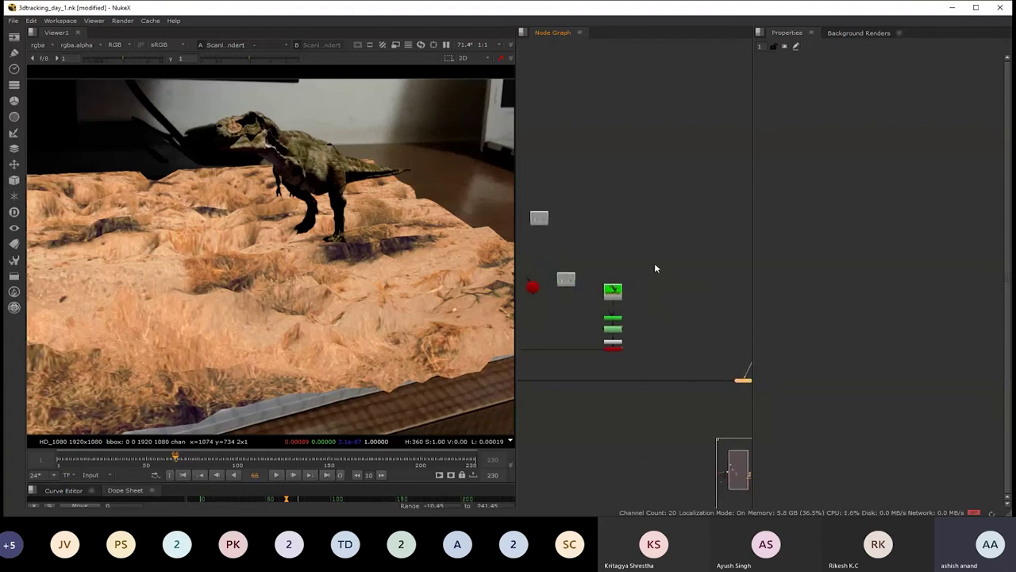
# - Copy and paste the Read2/Roto3/Premult2/Card2 column as a second T-Rex branch
pyautogui.moveTo(656, 265); pyautogui.dragTo(585, 374)
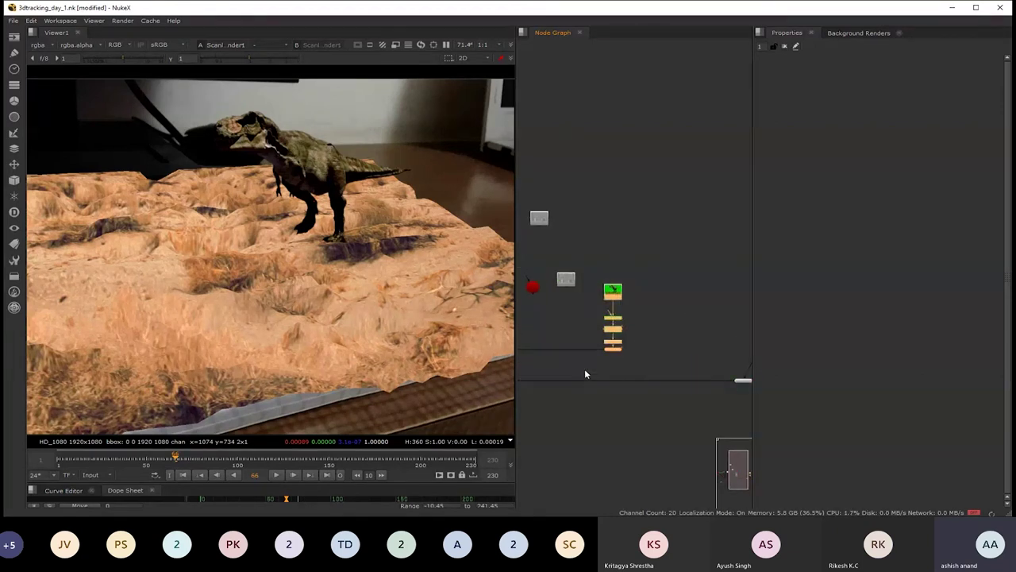
pyautogui.hotkey('ctrl', 'c')
pyautogui.hotkey('ctrl', 'v')
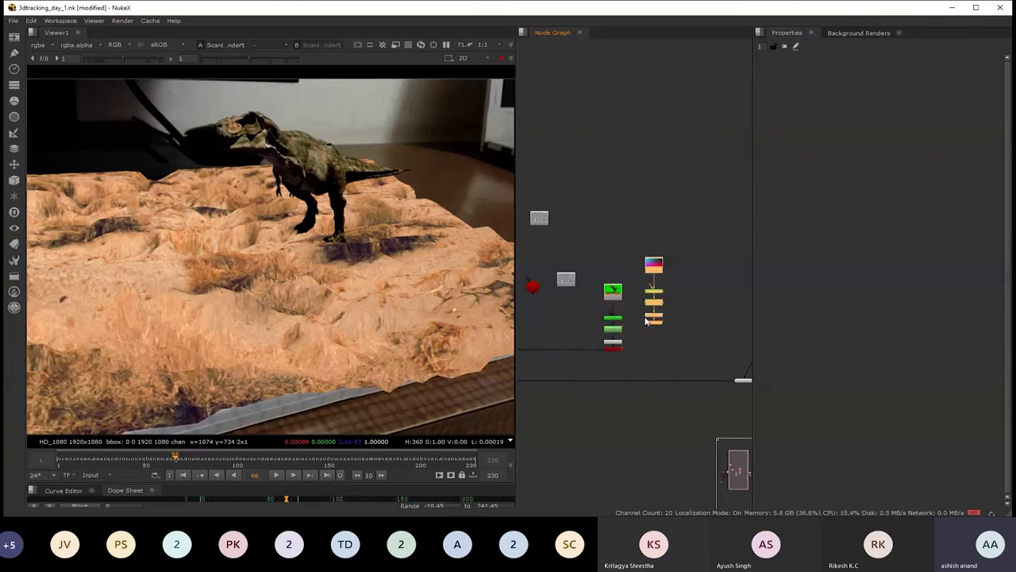
pyautogui.scroll(3, 663, 333)
pyautogui.scroll(-4, 672, 342)
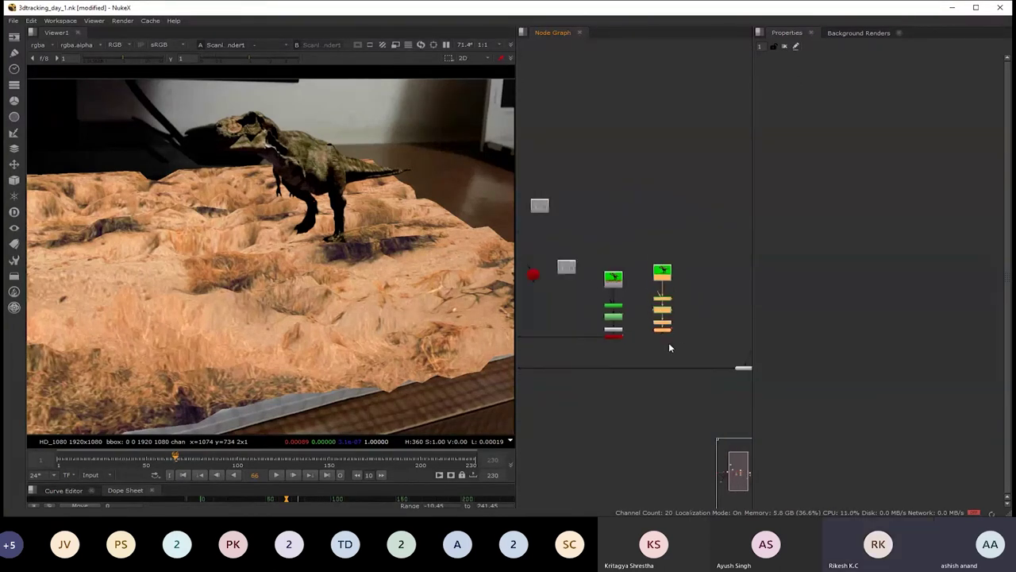
pyautogui.scroll(1, 668, 343)
pyautogui.click(723, 318)
# - Wire the duplicated T-Rex chain into the 3D scene and raise it in the graph
pyautogui.moveTo(728, 299); pyautogui.dragTo(536, 304)
pyautogui.moveTo(704, 313); pyautogui.dragTo(647, 318)
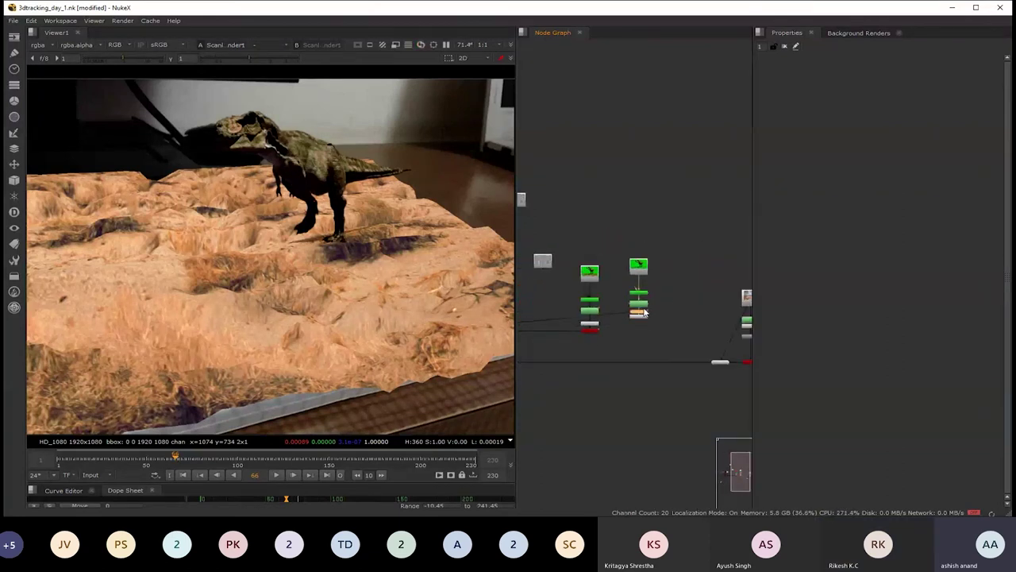
pyautogui.moveTo(610, 228)
pyautogui.mouseDown()
pyautogui.moveTo(665, 321)
pyautogui.moveTo(660, 212)
pyautogui.mouseUp()
pyautogui.scroll(2, 658, 211)
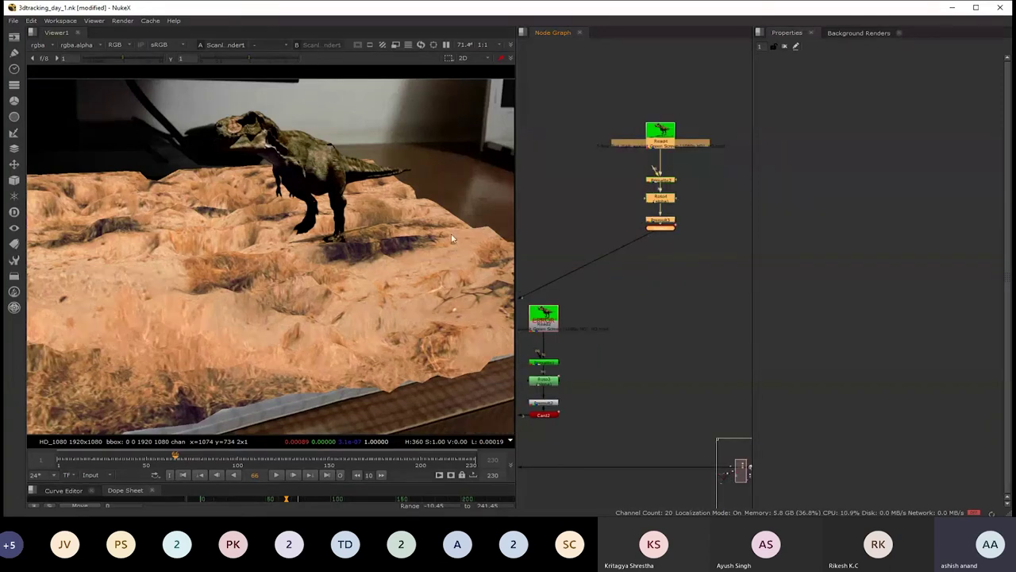
pyautogui.scroll(1, 690, 247)
# - Shrink Card3 to 0.19 and move it over the terrain in the 3D view
pyautogui.doubleClick(670, 211)
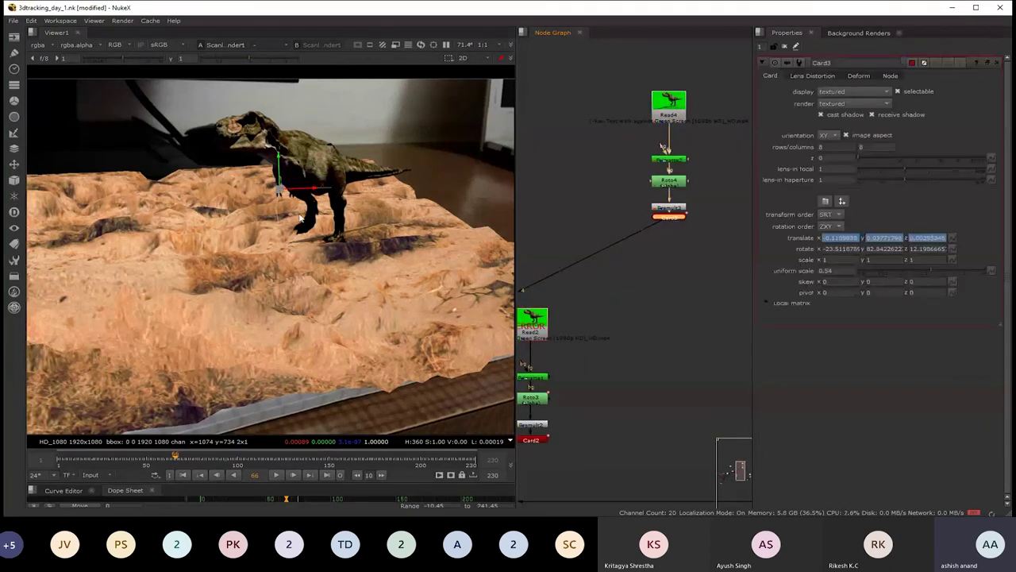
pyautogui.moveTo(312, 220); pyautogui.dragTo(321, 222)
pyautogui.press('Tab')
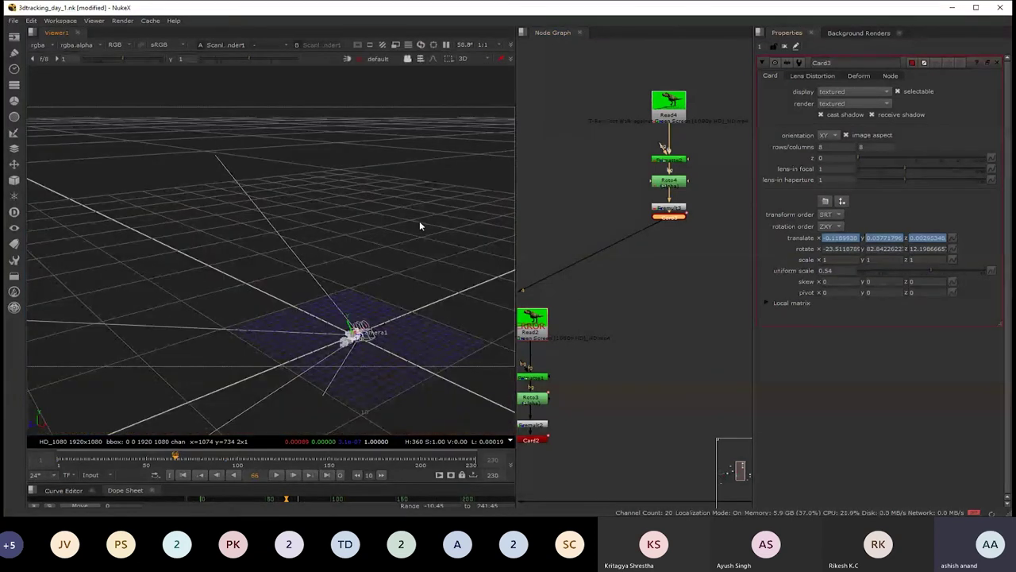
pyautogui.scroll(5, 372, 362)
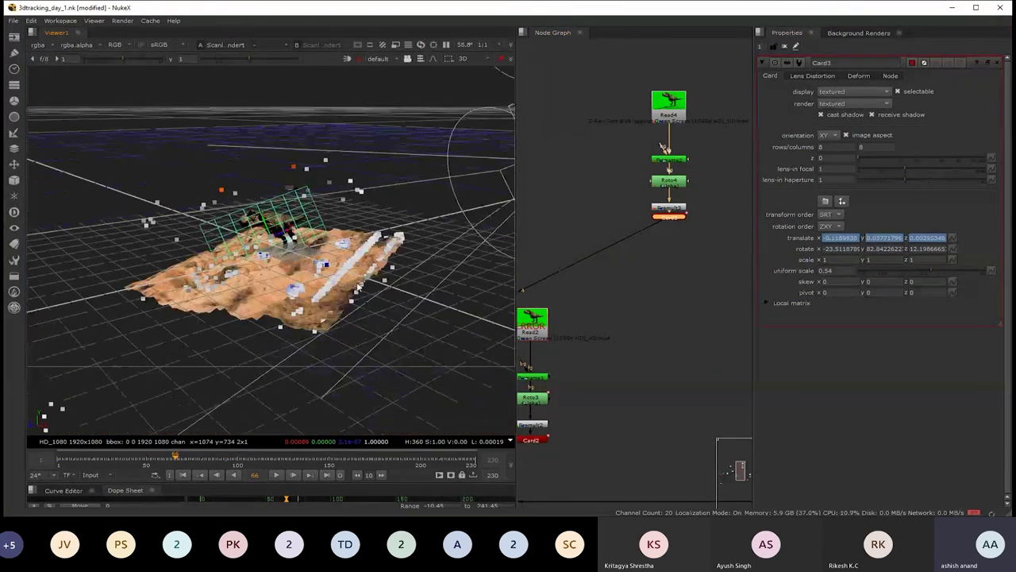
pyautogui.moveTo(372, 361)
pyautogui.mouseDown()
pyautogui.moveTo(427, 283)
pyautogui.moveTo(320, 247)
pyautogui.moveTo(335, 229)
pyautogui.moveTo(288, 197)
pyautogui.moveTo(342, 228)
pyautogui.mouseUp()
pyautogui.moveTo(937, 273); pyautogui.dragTo(922, 275)
pyautogui.scroll(3, 326, 235)
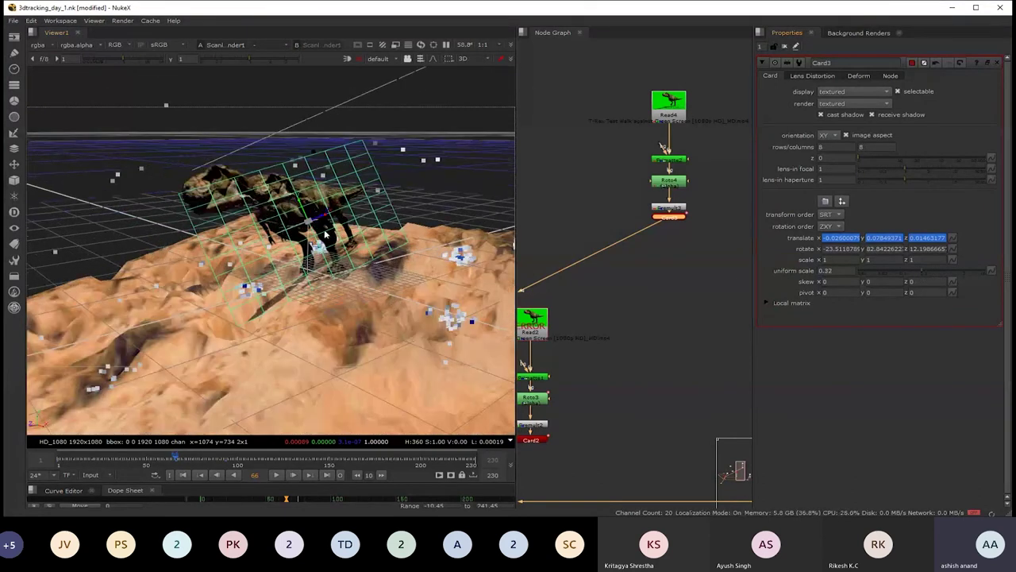
pyautogui.moveTo(925, 273); pyautogui.dragTo(913, 275)
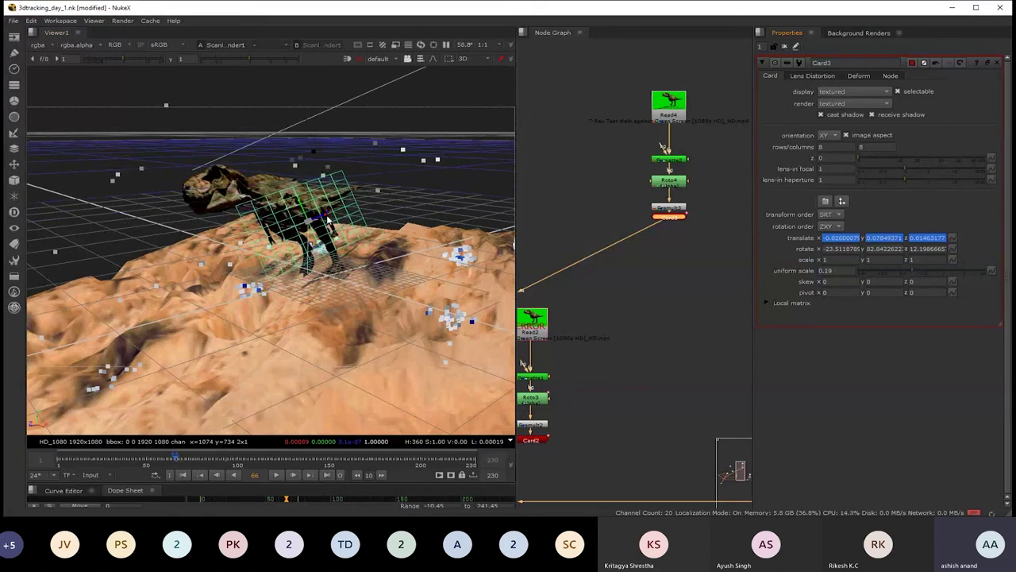
pyautogui.moveTo(320, 215); pyautogui.dragTo(320, 248)
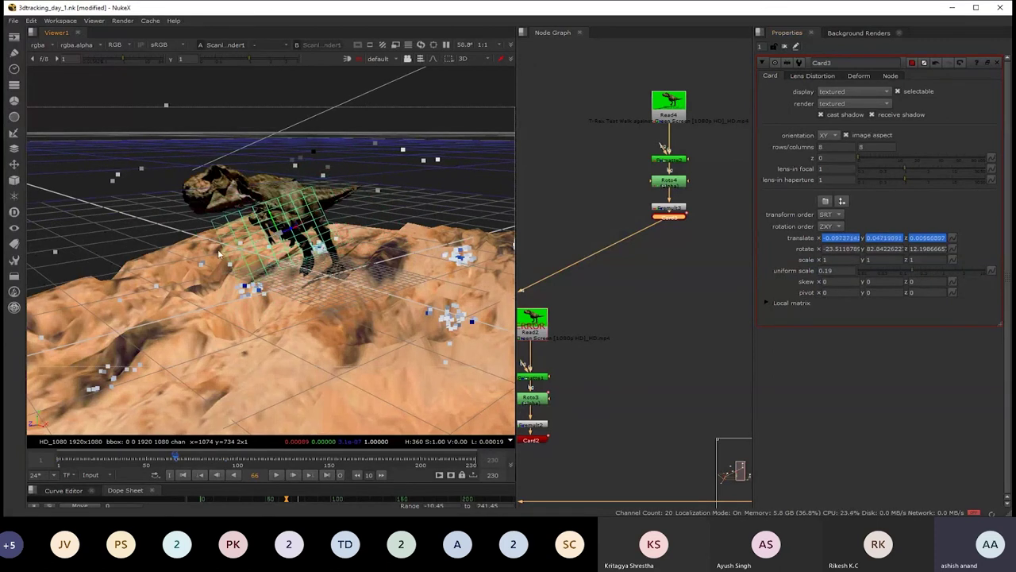
pyautogui.moveTo(423, 230); pyautogui.dragTo(289, 253)
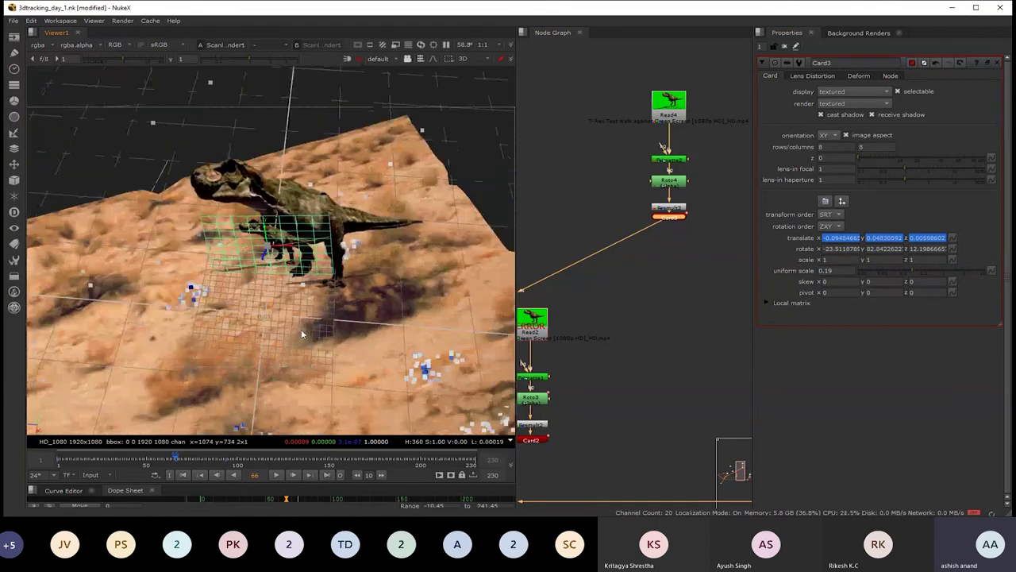
pyautogui.moveTo(204, 254)
pyautogui.mouseDown()
pyautogui.moveTo(214, 236)
pyautogui.moveTo(211, 288)
pyautogui.mouseUp()
pyautogui.press('Tab')
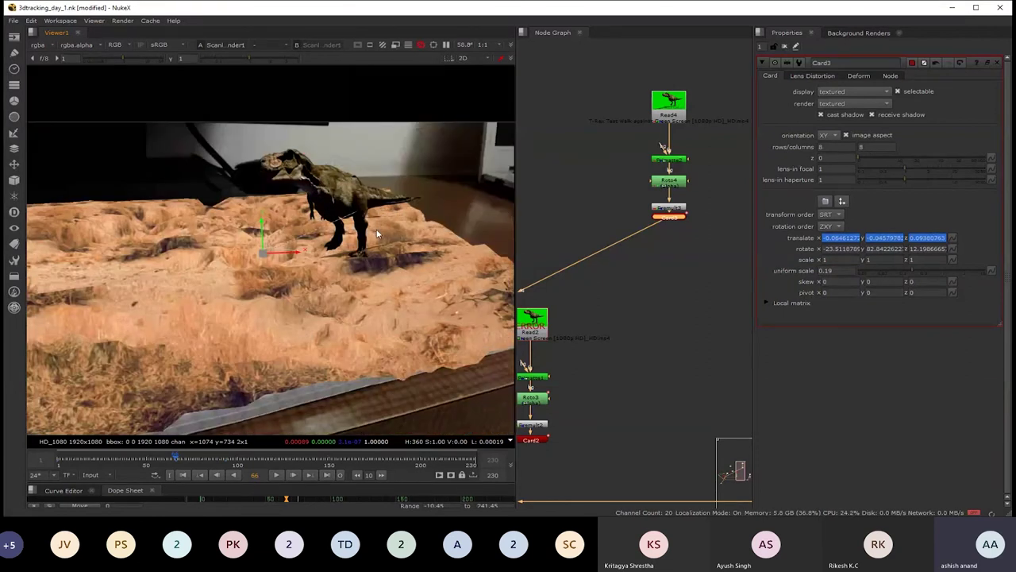
# - Reposition the small T-Rex card, review playback, and remove its position animation
pyautogui.moveTo(398, 255); pyautogui.dragTo(274, 231)
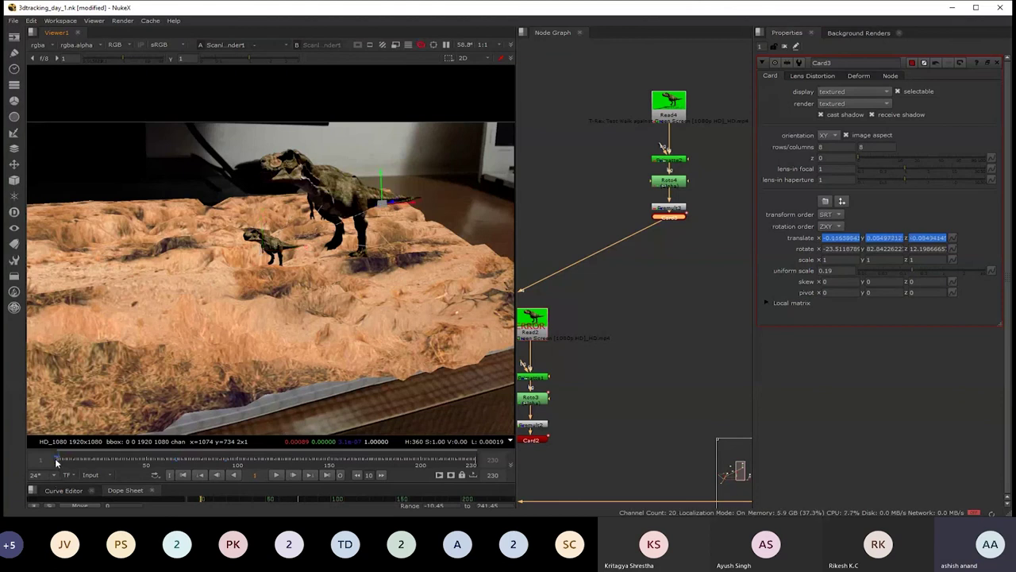
pyautogui.click(181, 475)
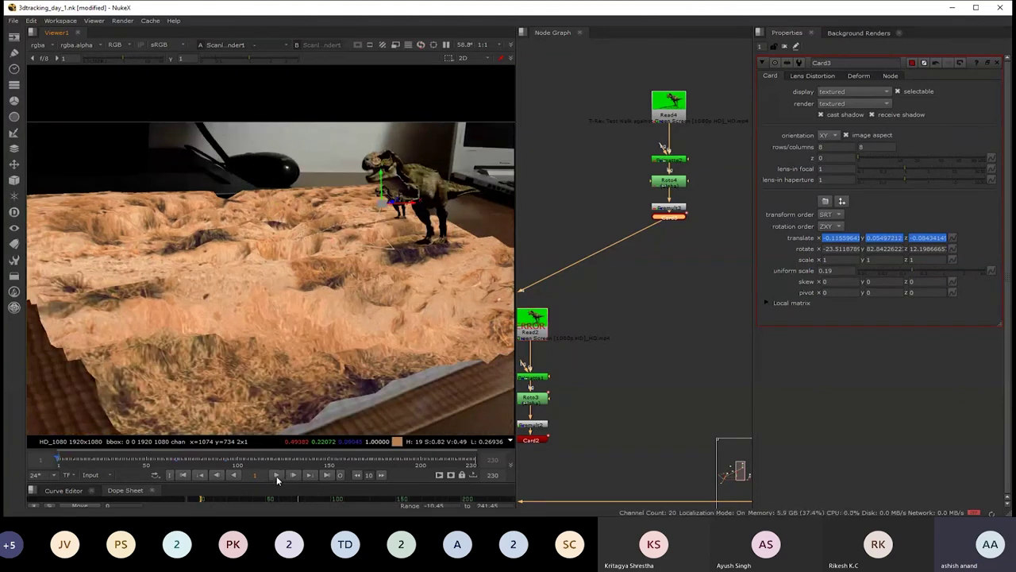
pyautogui.click(277, 475)
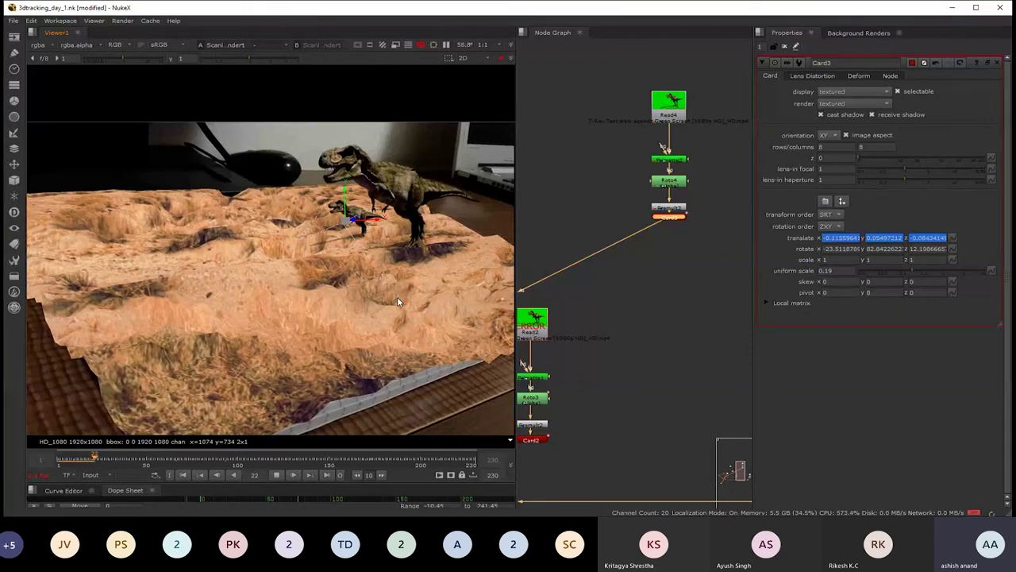
pyautogui.click(278, 475)
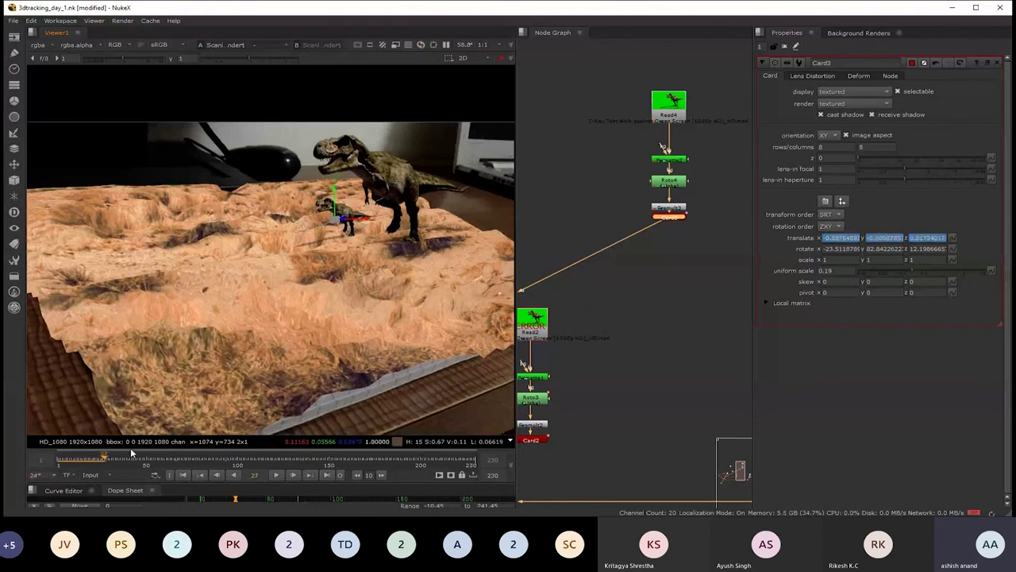
pyautogui.moveTo(93, 459); pyautogui.dragTo(57, 460)
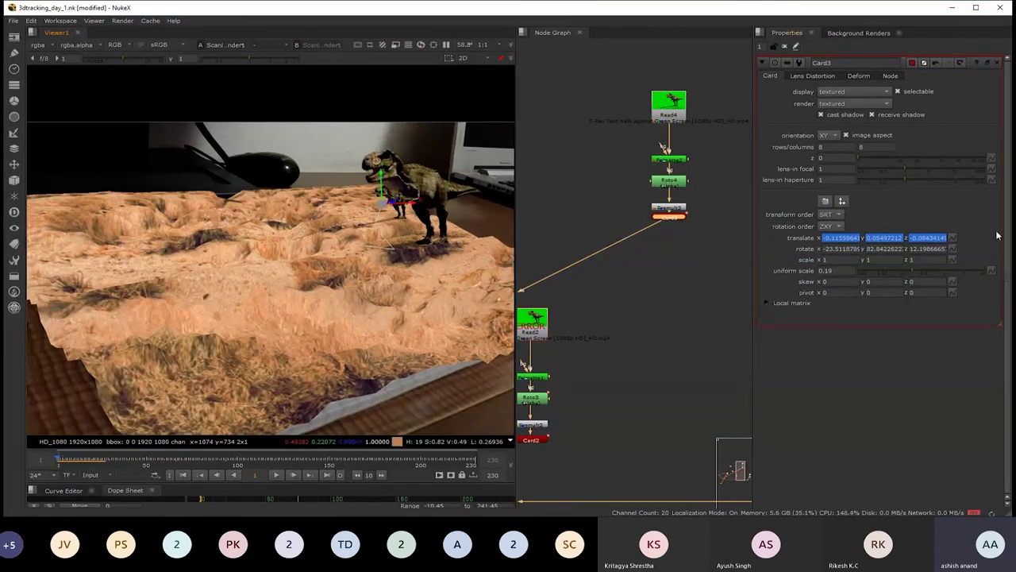
pyautogui.click(947, 274)
pyautogui.click(531, 276)
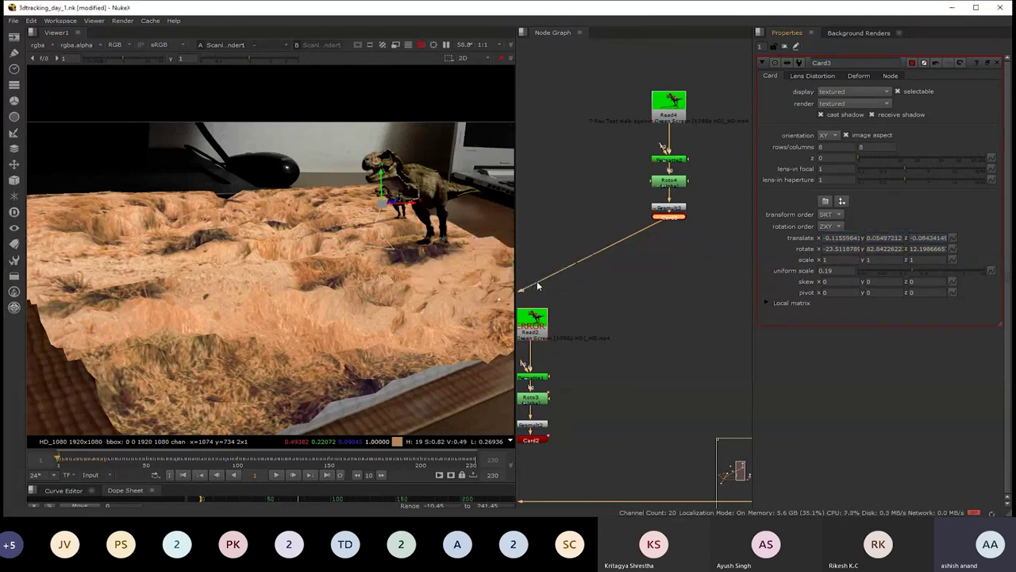
# - Shift the small T-Rex card left, right and up, checking it from a low 3D view
pyautogui.moveTo(421, 205); pyautogui.dragTo(115, 286)
pyautogui.moveTo(375, 209); pyautogui.dragTo(137, 296)
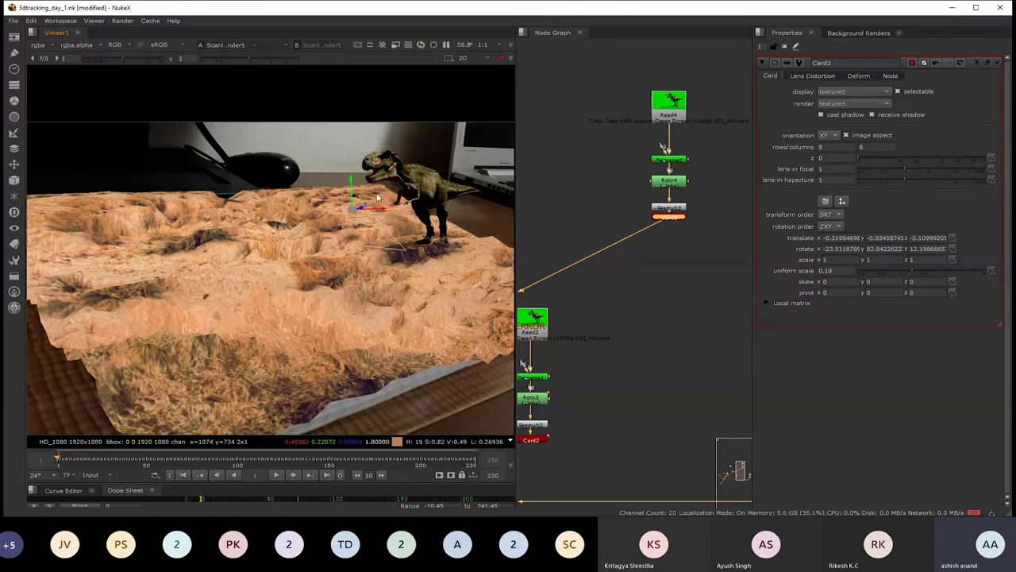
pyautogui.moveTo(378, 197); pyautogui.dragTo(604, 91)
pyautogui.press('Tab')
pyautogui.moveTo(317, 238); pyautogui.dragTo(210, 311)
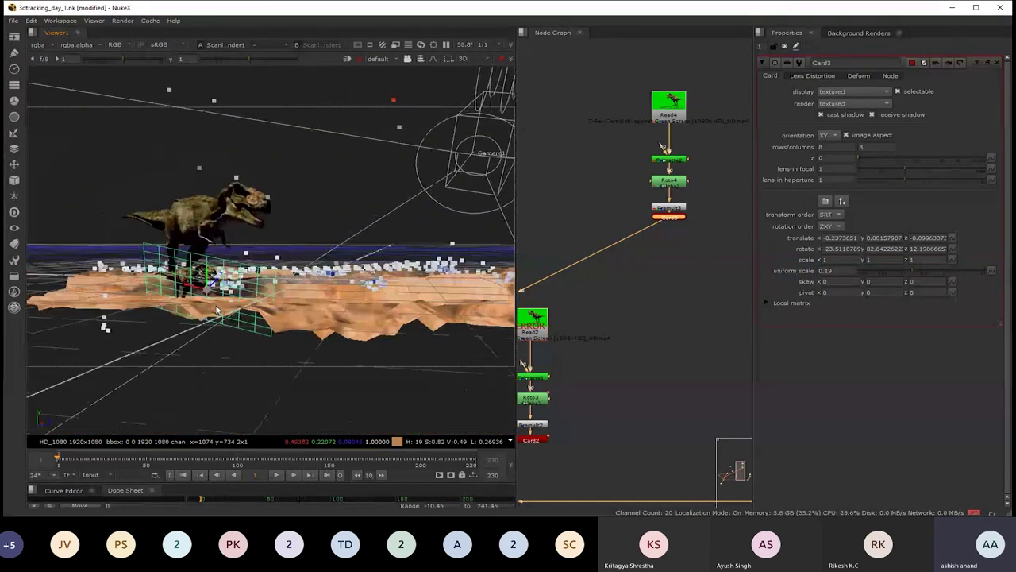
pyautogui.scroll(5, 239, 285)
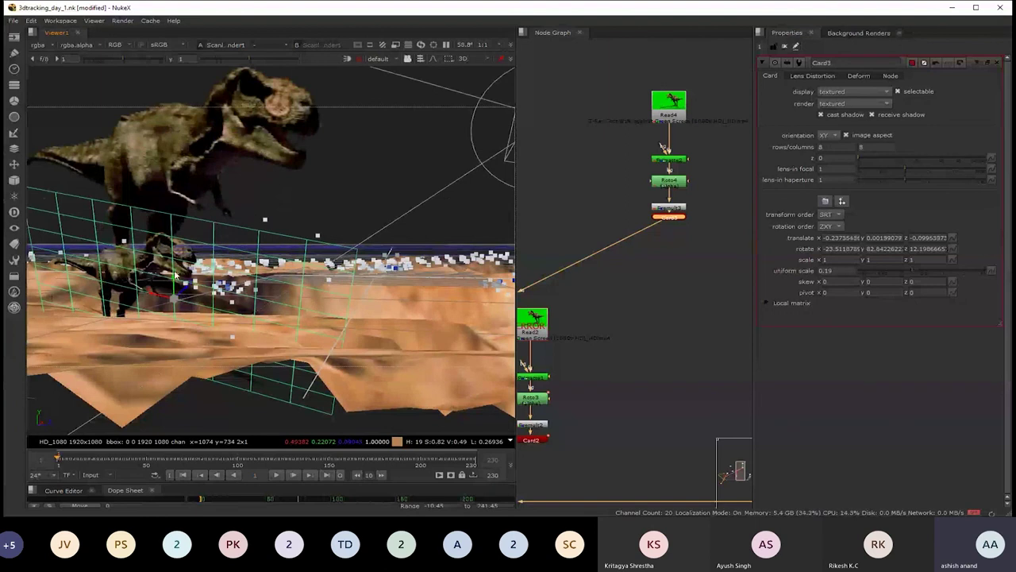
pyautogui.moveTo(176, 274)
pyautogui.mouseDown()
pyautogui.moveTo(193, 244)
pyautogui.moveTo(346, 292)
pyautogui.mouseUp()
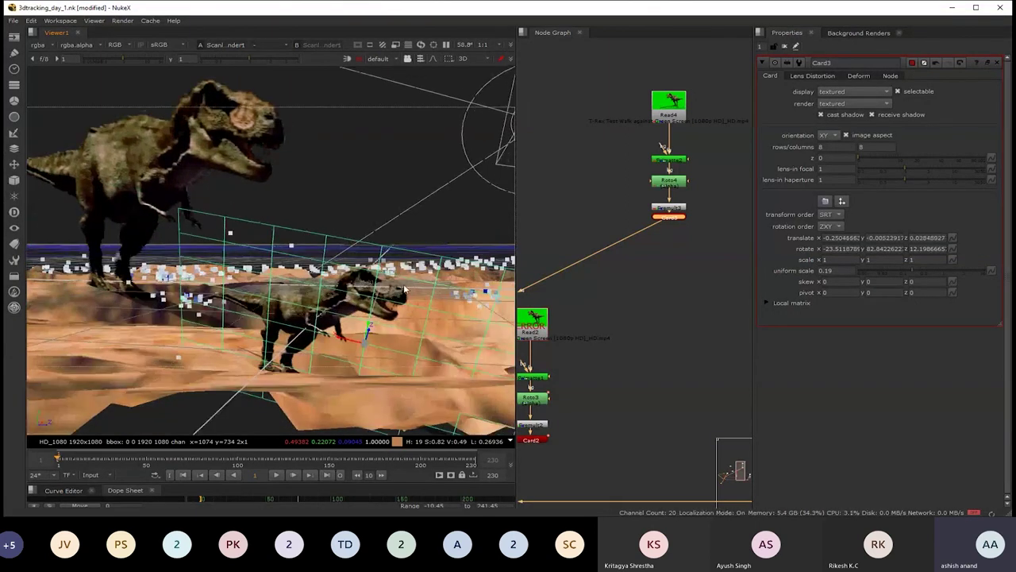
pyautogui.moveTo(320, 315)
pyautogui.mouseDown()
pyautogui.moveTo(314, 268)
pyautogui.moveTo(200, 291)
pyautogui.moveTo(447, 302)
pyautogui.moveTo(357, 351)
pyautogui.moveTo(274, 292)
pyautogui.mouseUp()
pyautogui.press('Tab')
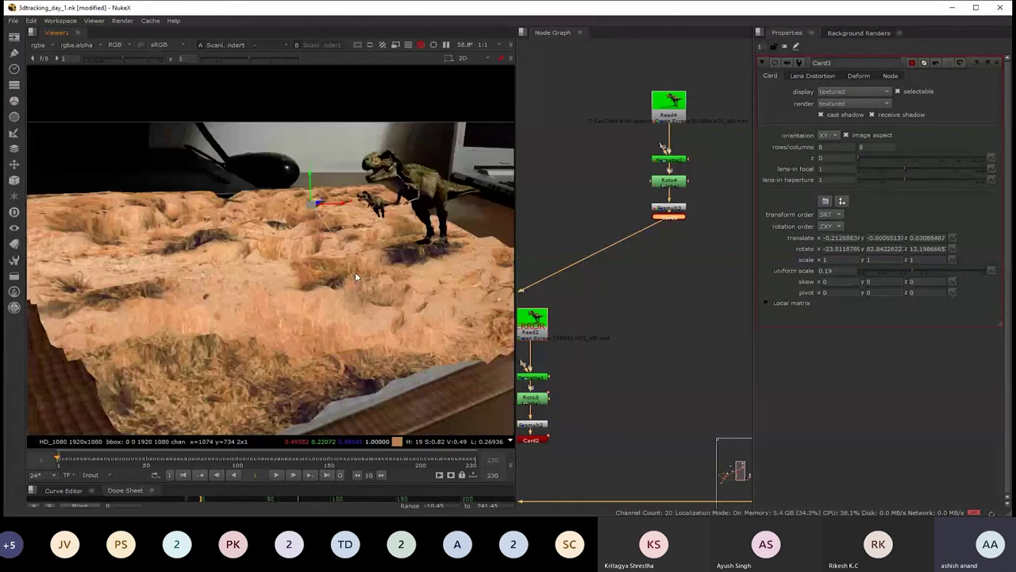
pyautogui.scroll(1, 330, 279)
pyautogui.scroll(1, 331, 262)
pyautogui.scroll(1, 332, 240)
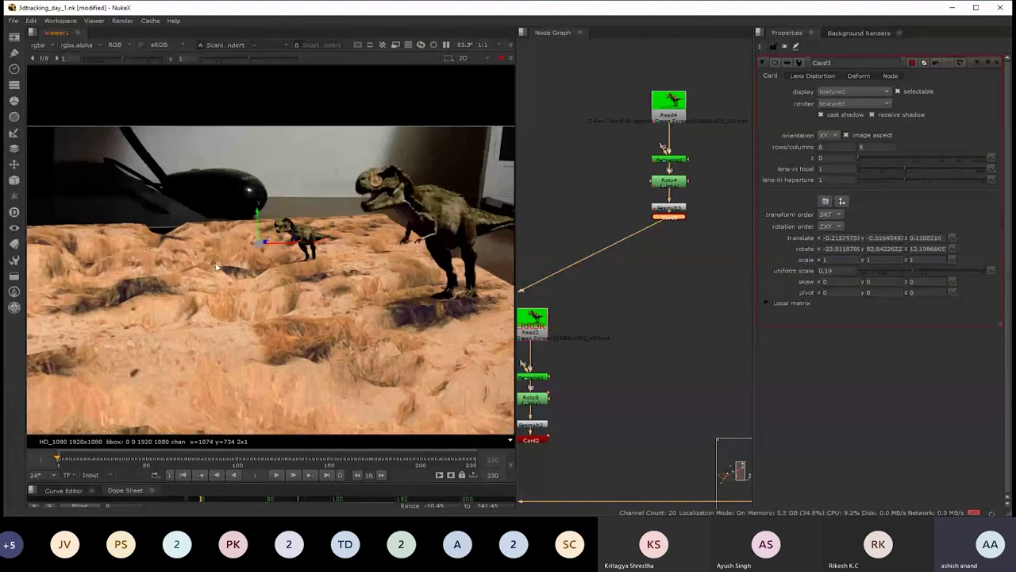
# - Move the small T-Rex card down-right onto the terrain, checking placement in 3D
pyautogui.moveTo(323, 247)
pyautogui.mouseDown()
pyautogui.moveTo(267, 282)
pyautogui.moveTo(359, 295)
pyautogui.mouseUp()
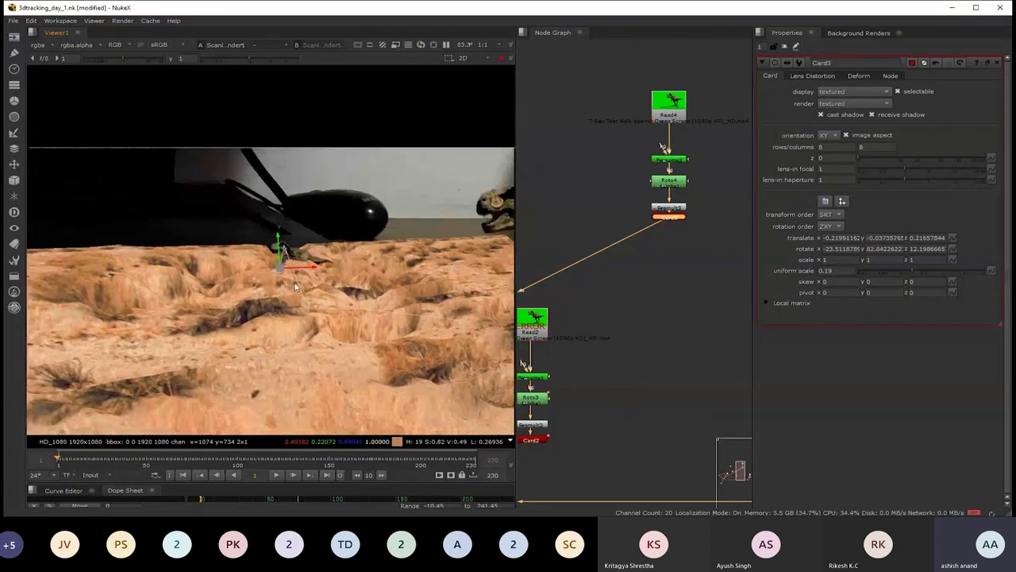
pyautogui.press('Tab')
pyautogui.moveTo(325, 262); pyautogui.dragTo(282, 308)
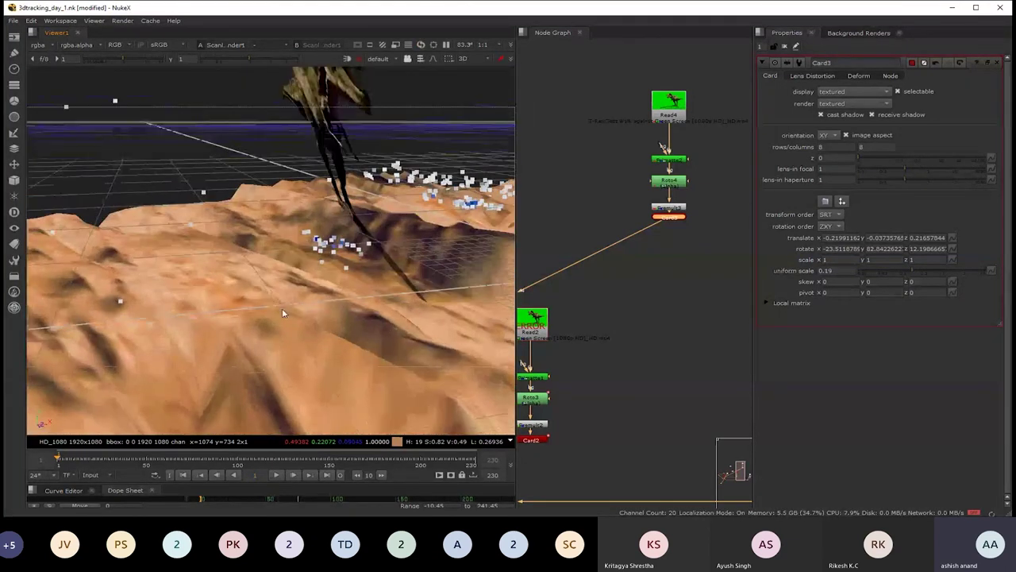
pyautogui.press('Tab')
pyautogui.press('Tab')
pyautogui.moveTo(318, 264)
pyautogui.mouseDown()
pyautogui.moveTo(308, 322)
pyautogui.moveTo(367, 278)
pyautogui.moveTo(420, 302)
pyautogui.moveTo(156, 324)
pyautogui.moveTo(394, 208)
pyautogui.moveTo(371, 269)
pyautogui.mouseUp()
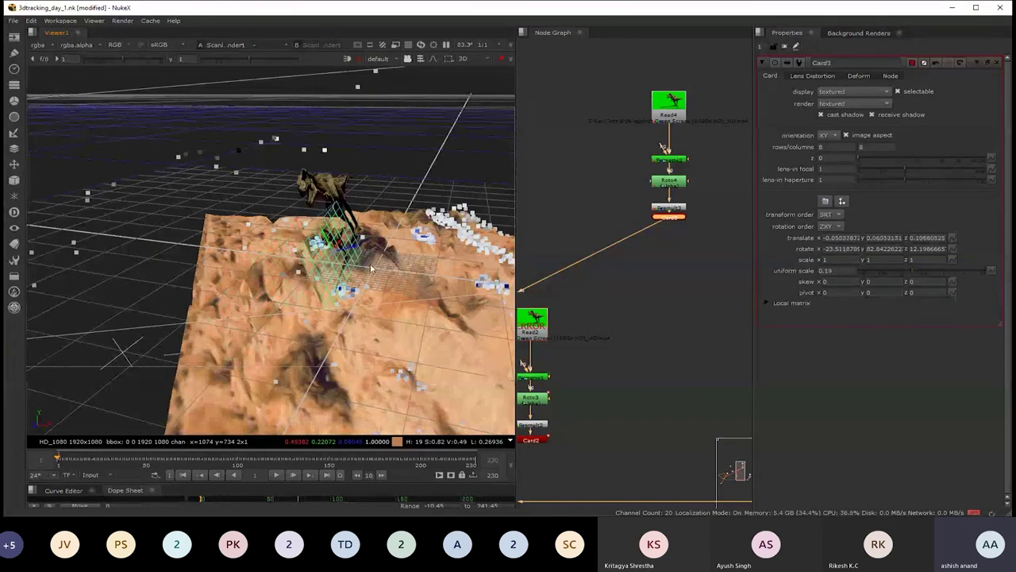
pyautogui.moveTo(338, 236)
pyautogui.mouseDown()
pyautogui.moveTo(389, 254)
pyautogui.moveTo(429, 316)
pyautogui.mouseUp()
pyautogui.press('Tab')
pyautogui.scroll(-2, 455, 303)
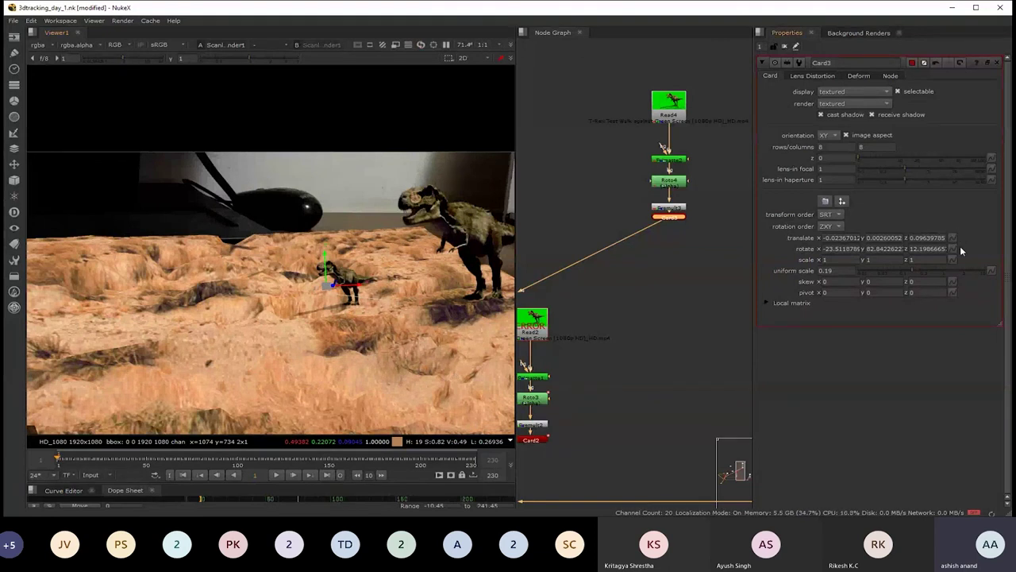
# - Keyframe Card3's translate, shift the card left at another frame, and preview the motion
pyautogui.moveTo(953, 238)
pyautogui.mouseDown()
pyautogui.moveTo(132, 459)
pyautogui.moveTo(191, 462)
pyautogui.mouseUp()
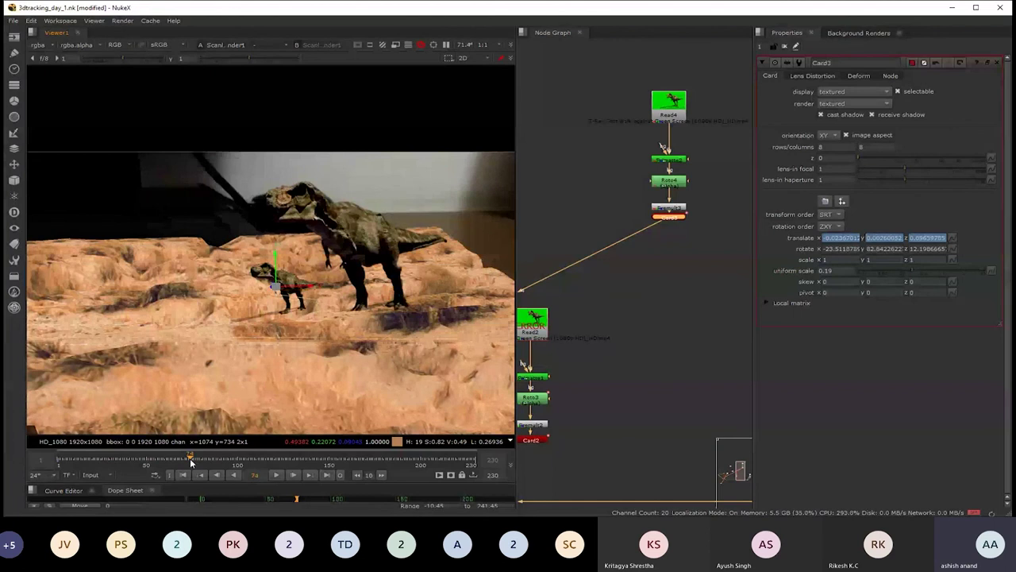
pyautogui.moveTo(302, 291); pyautogui.dragTo(257, 300)
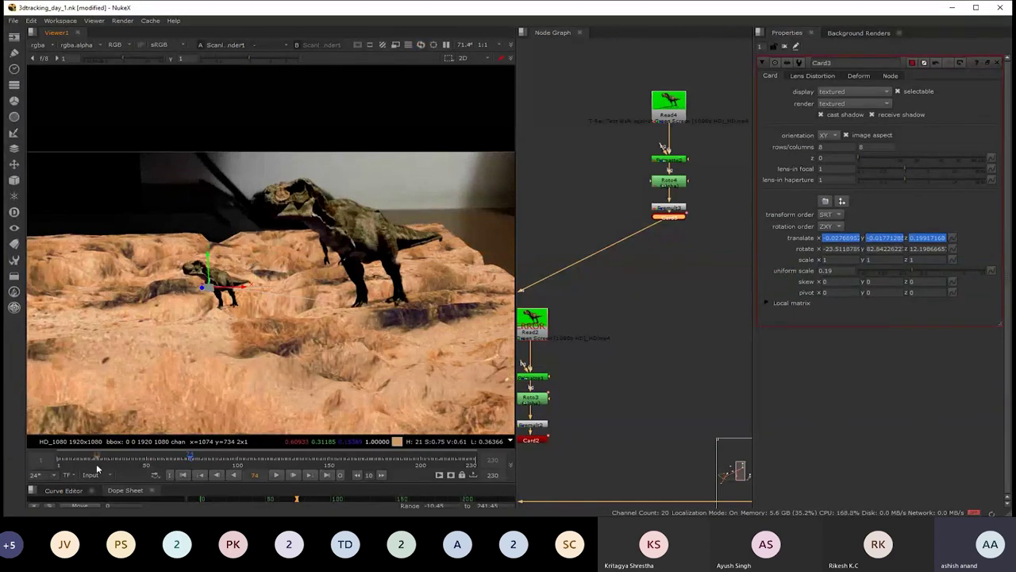
pyautogui.click(200, 475)
pyautogui.click(276, 475)
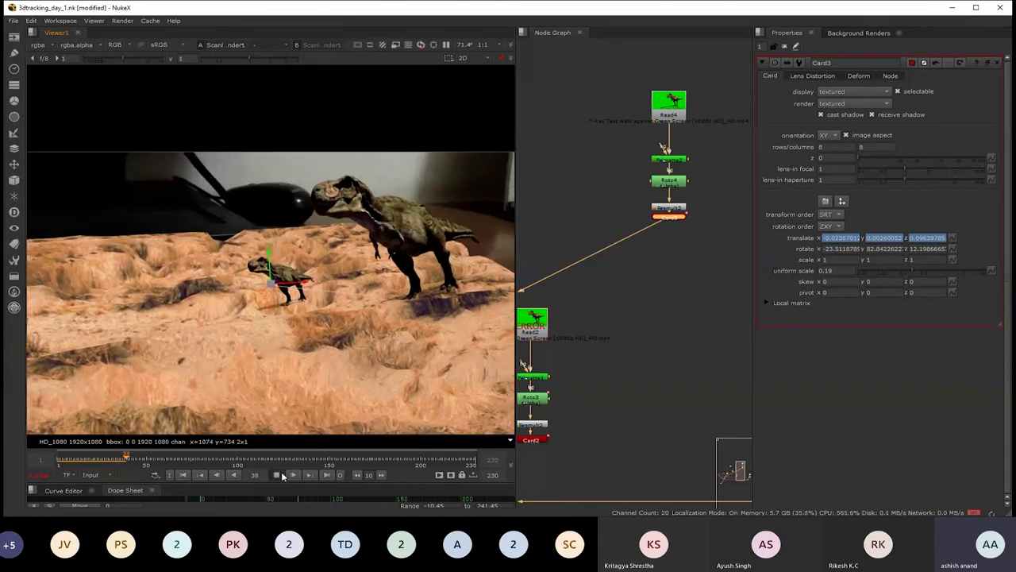
pyautogui.click(277, 474)
pyautogui.click(74, 460)
pyautogui.moveTo(74, 462); pyautogui.dragTo(139, 462)
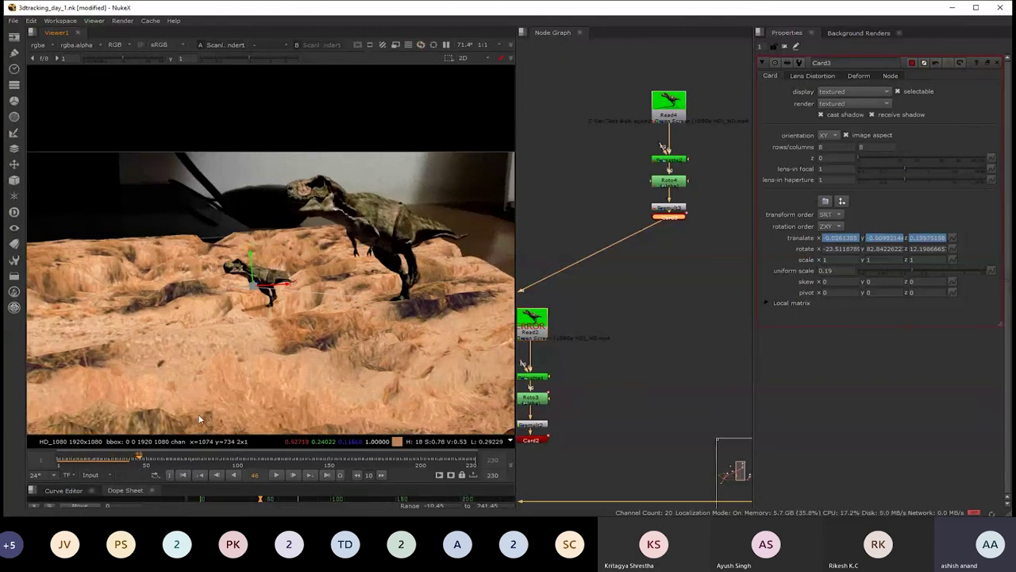
pyautogui.moveTo(133, 461); pyautogui.dragTo(103, 468)
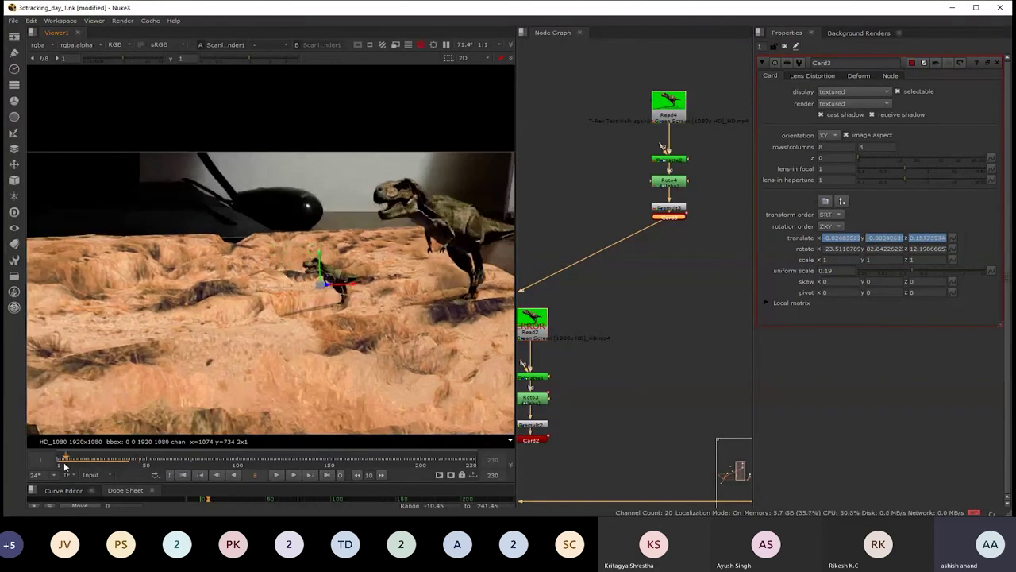
pyautogui.scroll(-3, 323, 248)
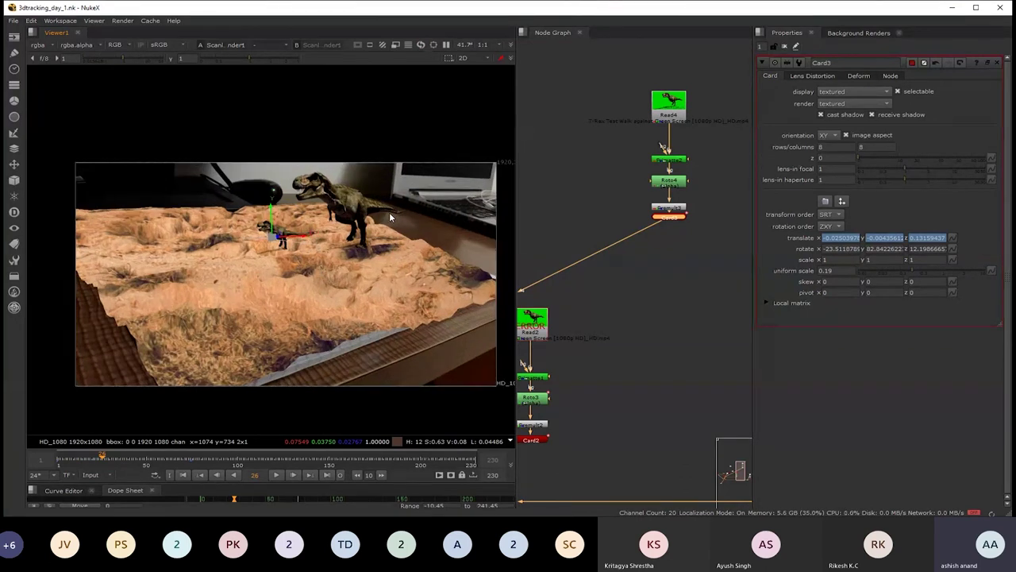
pyautogui.scroll(2, 395, 216)
pyautogui.scroll(-1, 409, 218)
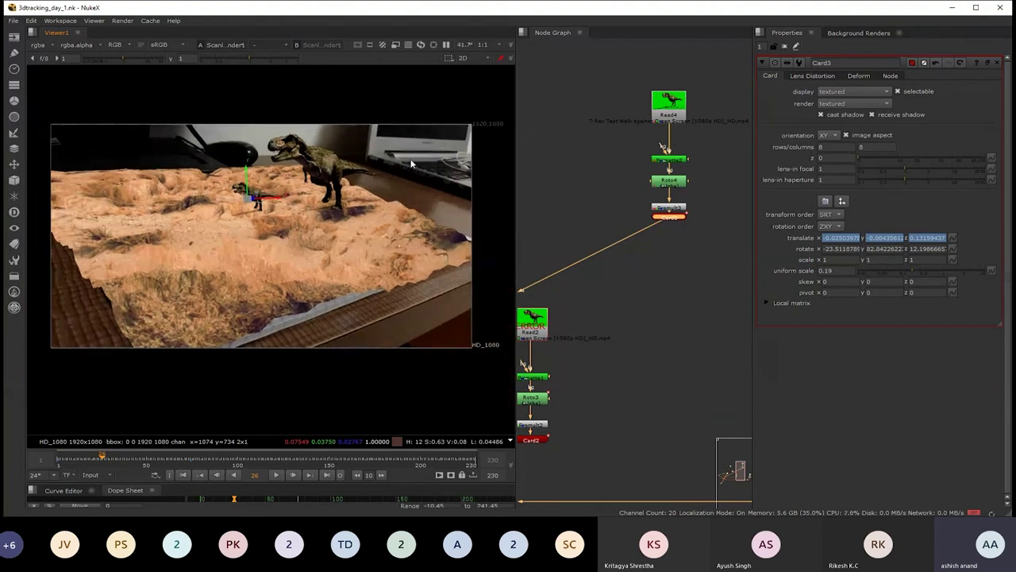